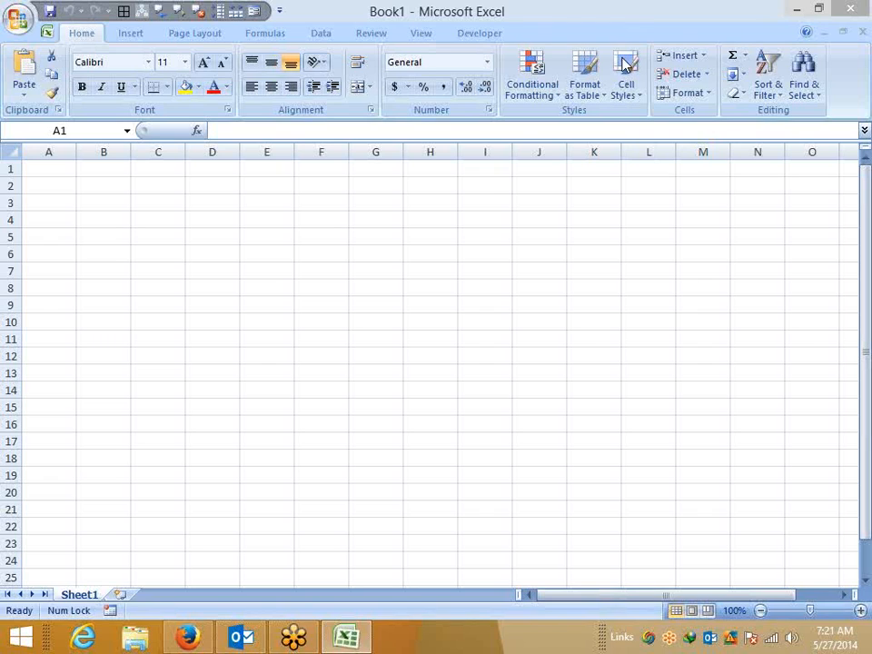
- Enter the number 1254 in cell A1
click(62, 167)
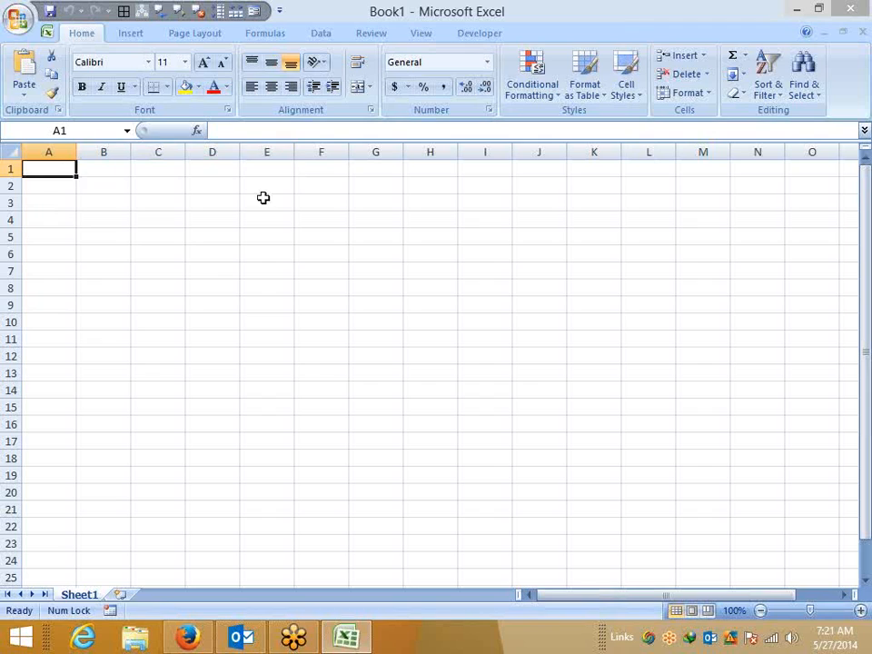
text(1254)
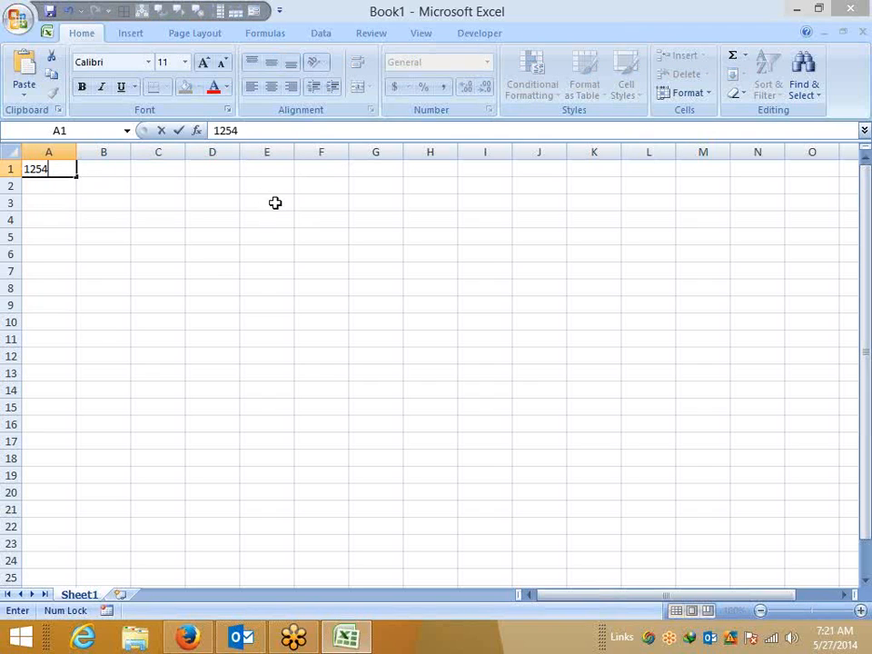
key(Return)
- Enter the digit breakdown 1+2+5+4 as plain text in cell C1
key(Up)
key(Right)
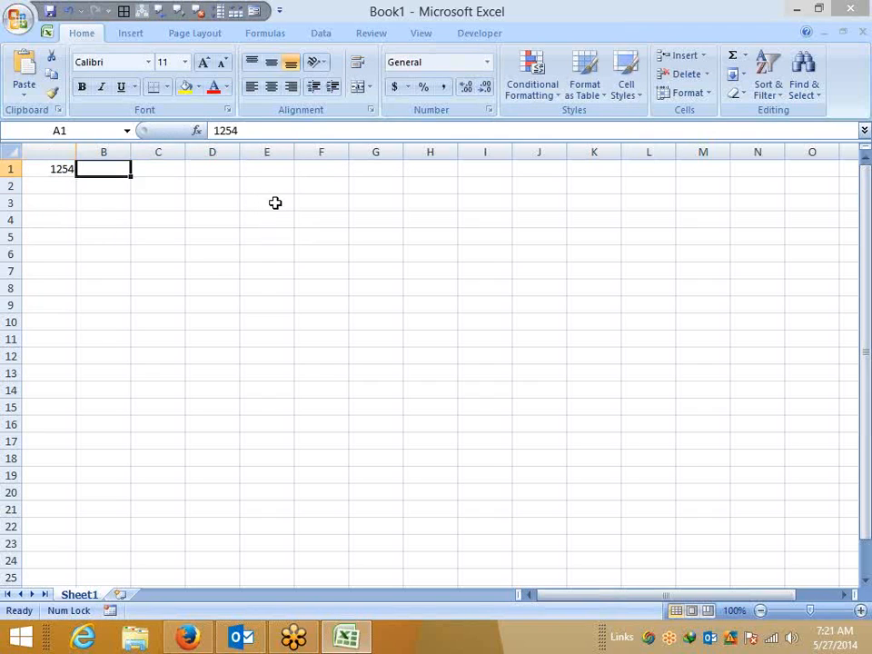
key(Right)
text(1+)
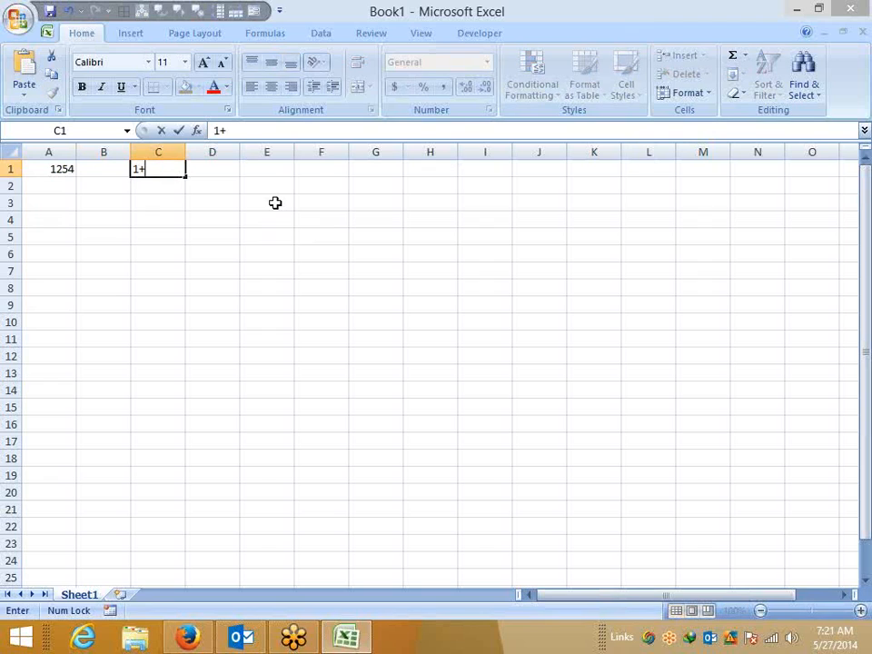
text(2+3+)
key(BackSpace)
key(BackSpace)
text(5+4)
key(Return)
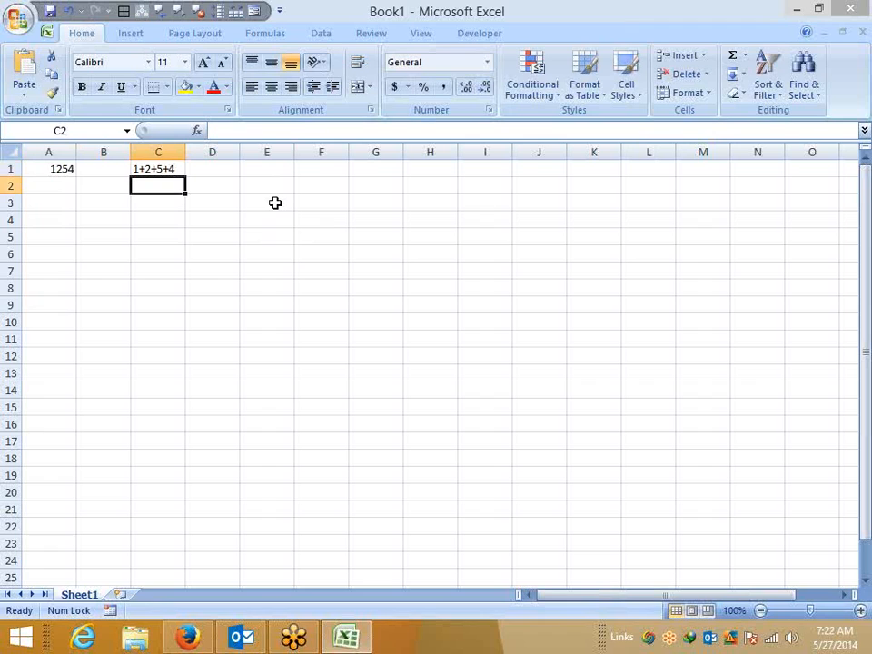
- Enter the formula =SUM(MID(A1,{1,2,3,4},1)) in cell B3
key(Left)
key(Down)
text(=sum)
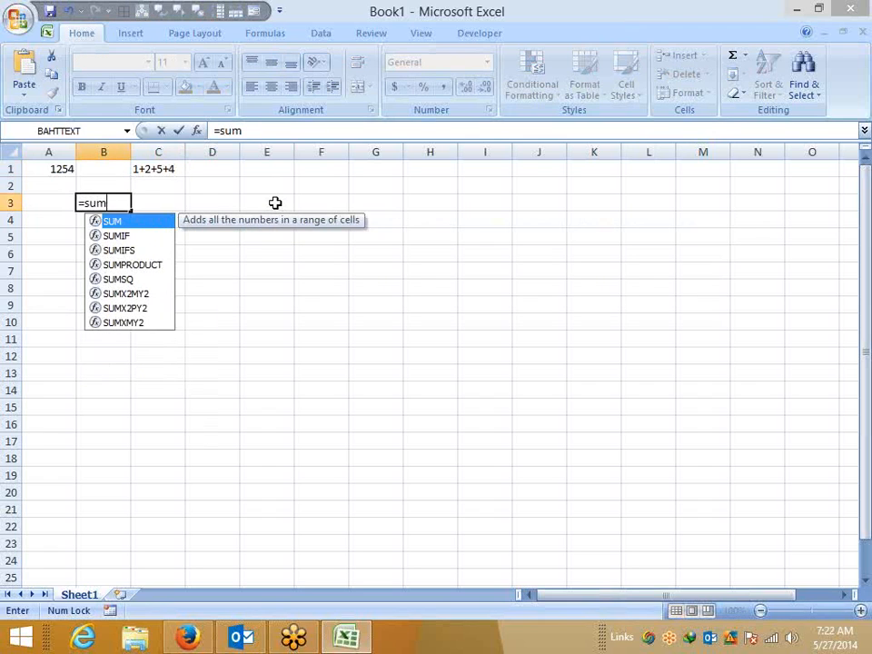
key(Tab)
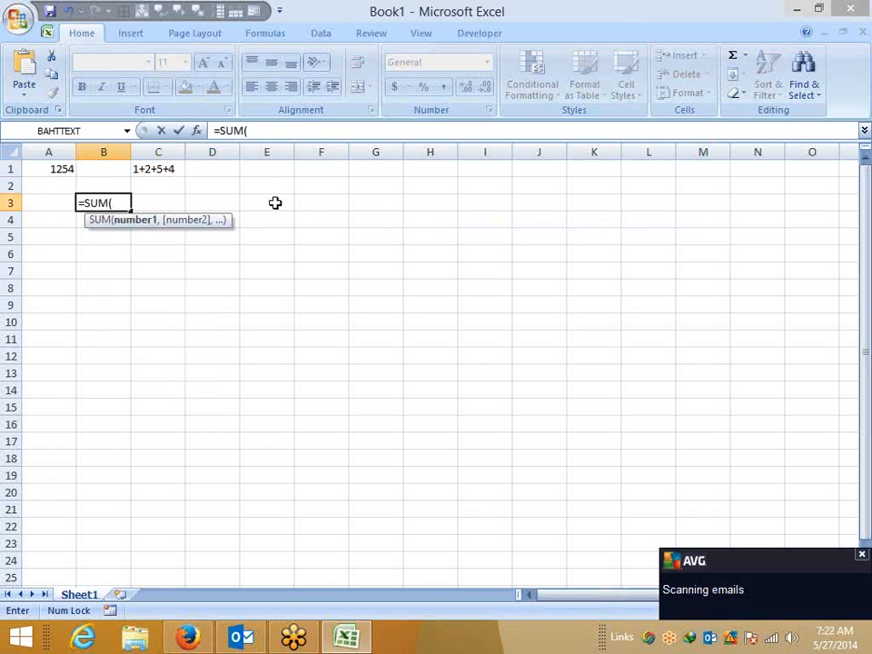
text(mid)
key(Tab)
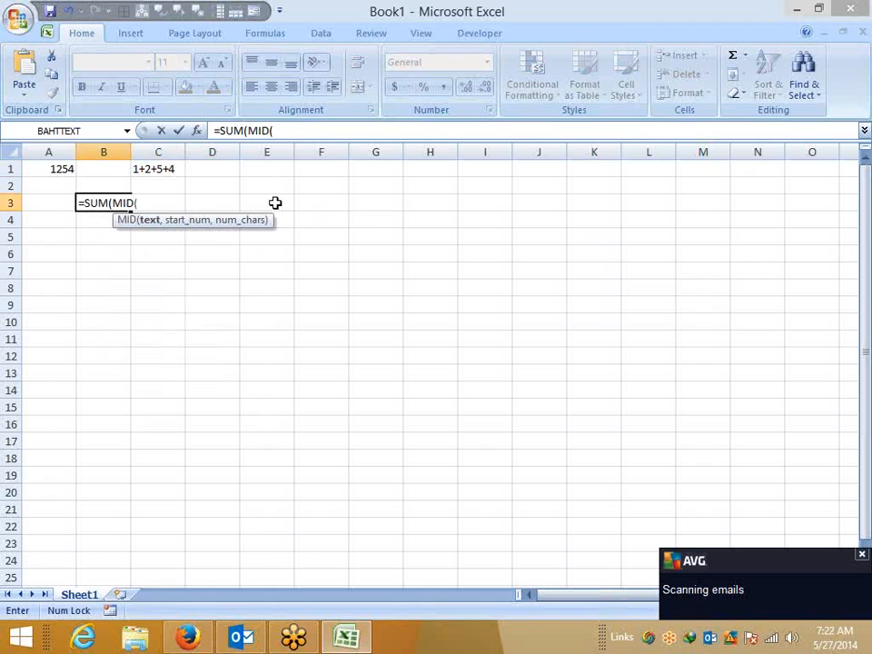
click(45, 168)
text(,)
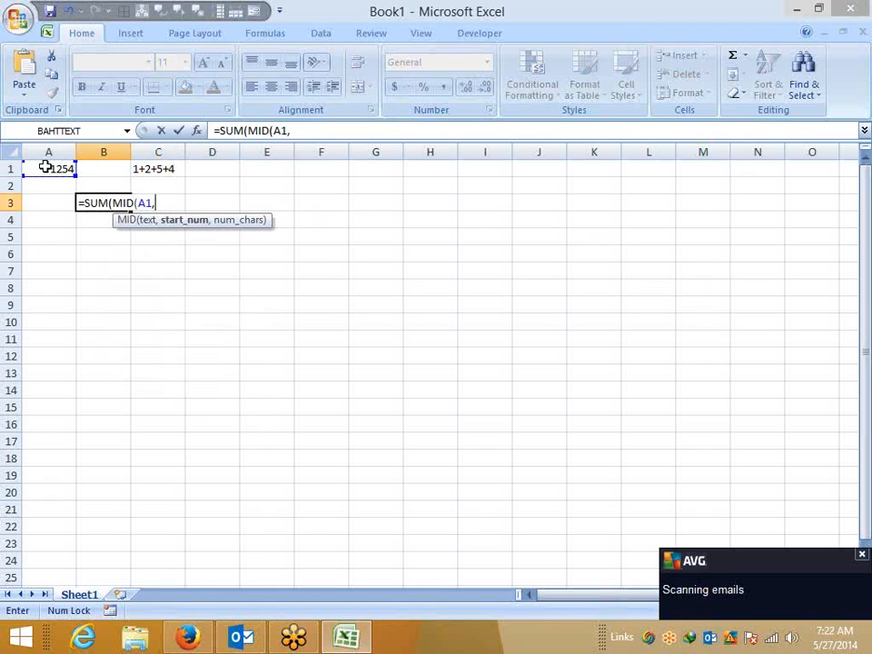
text({1,2,3,4})
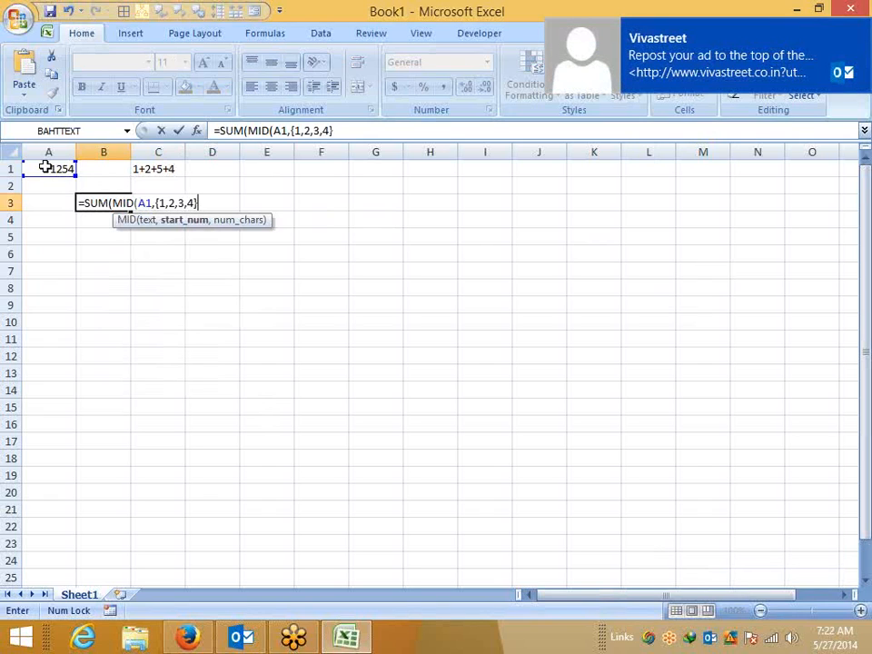
text(,1))
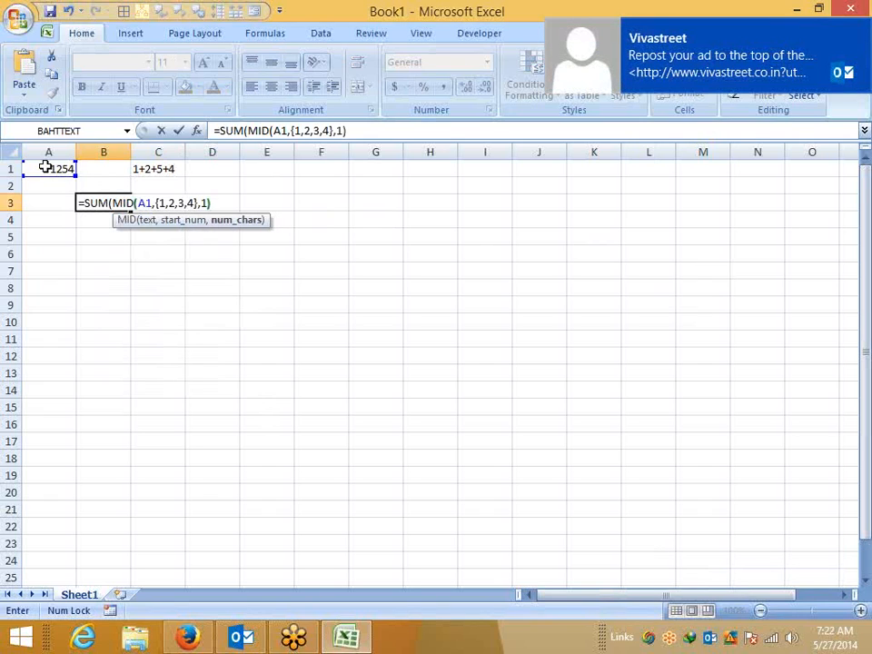
key(Return)
key(Return)
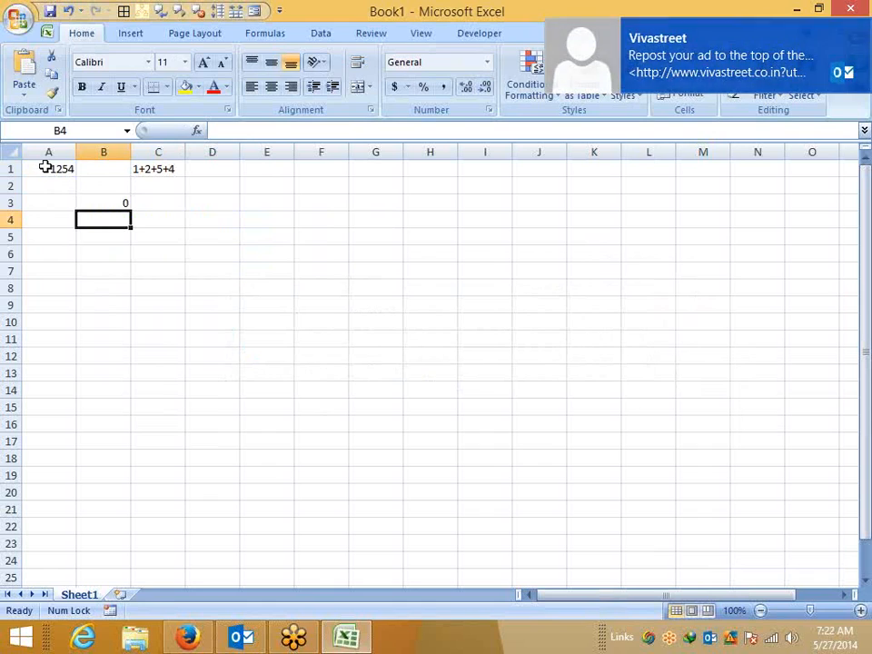
- Re-enter the SUM and MID formula in cell B3 as an array formula
key(Up)
key(F2)
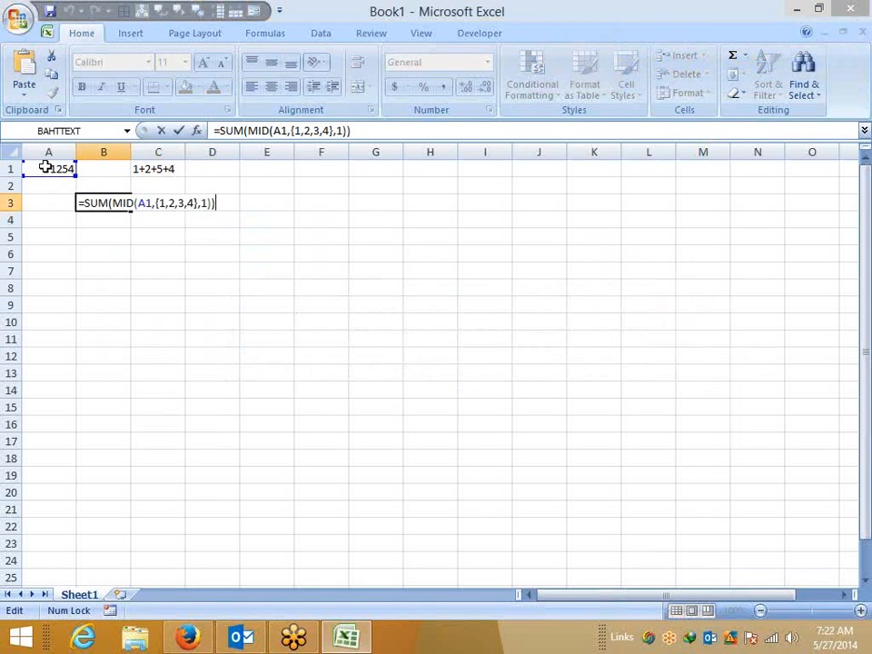
key(ctrl+shift+Return)
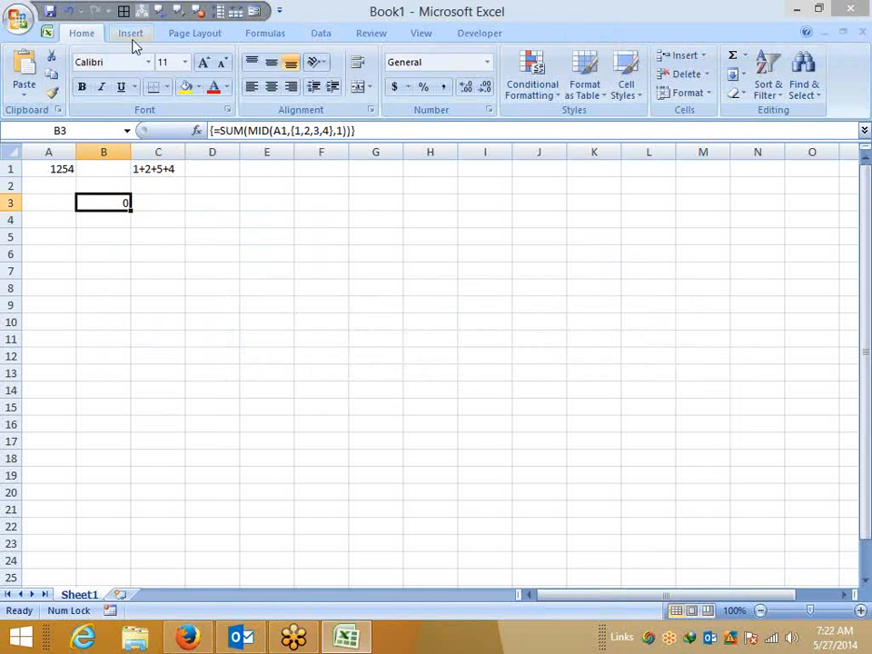
key(F2)
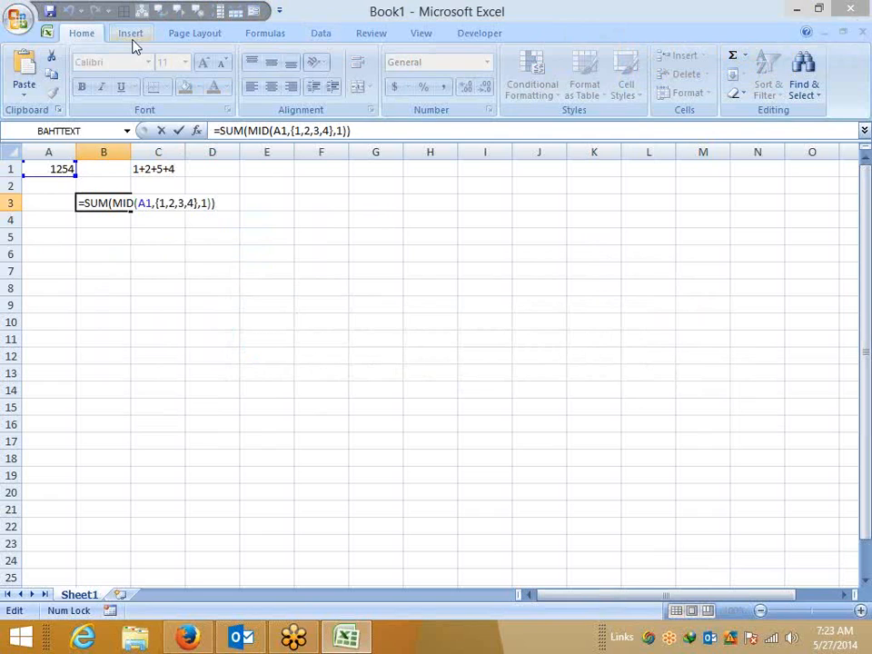
key(ctrl+shift+Return)
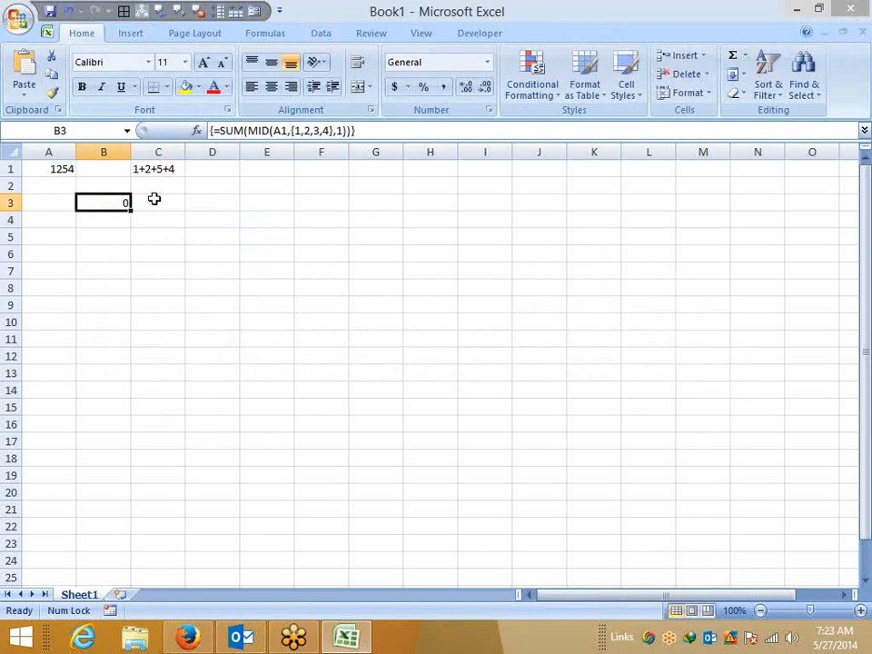
drag(108, 203, 315, 203)
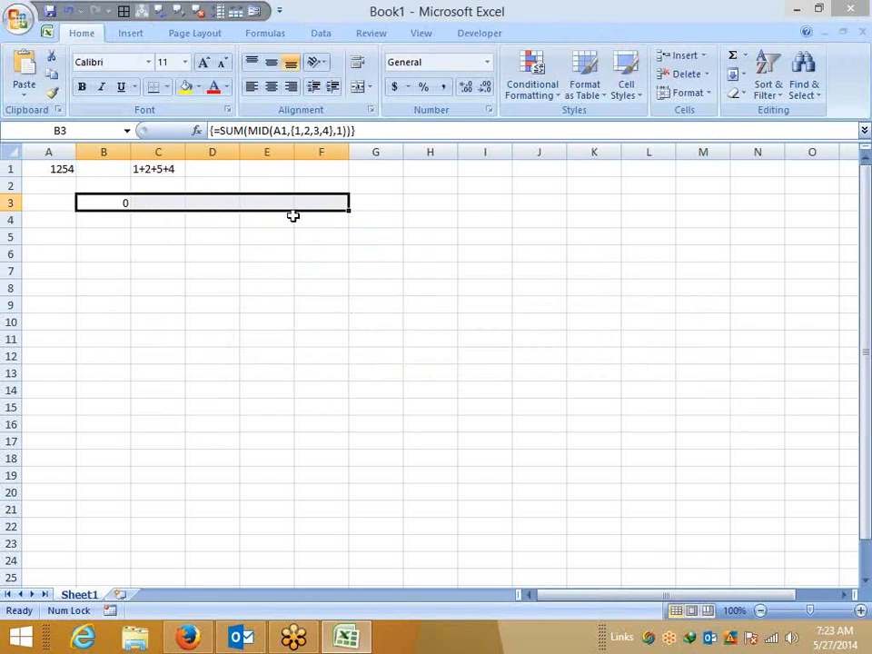
click(98, 206)
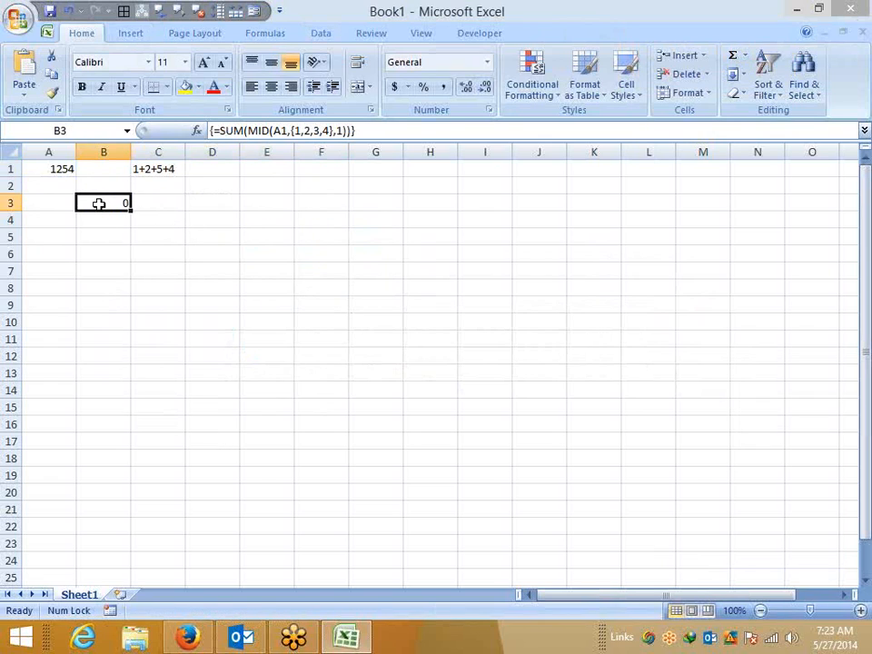
drag(86, 253, 343, 253)
- Step through the array formula in cell B3 with Evaluate Formula to examine what MID passes to SUM
click(98, 203)
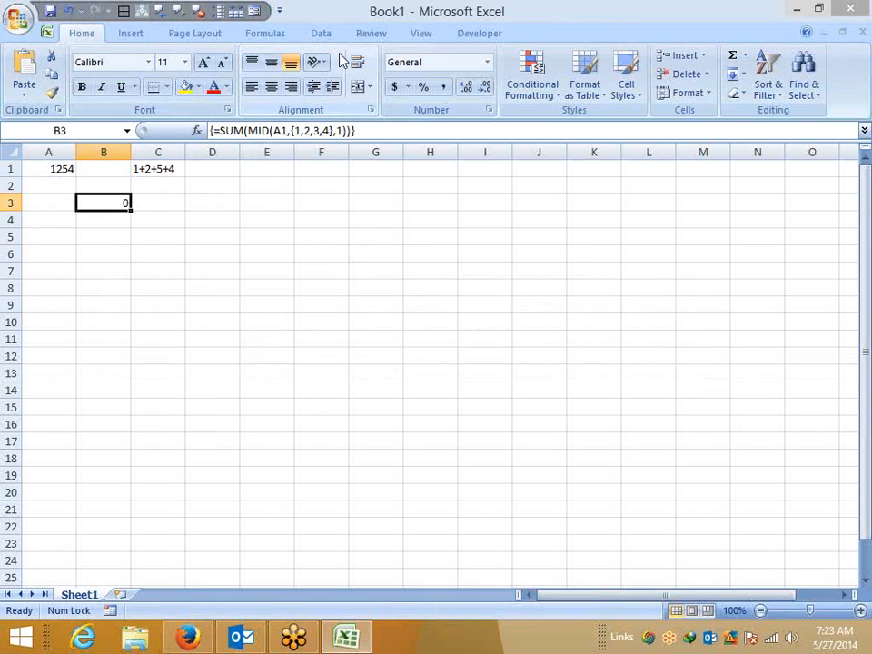
click(260, 40)
click(651, 93)
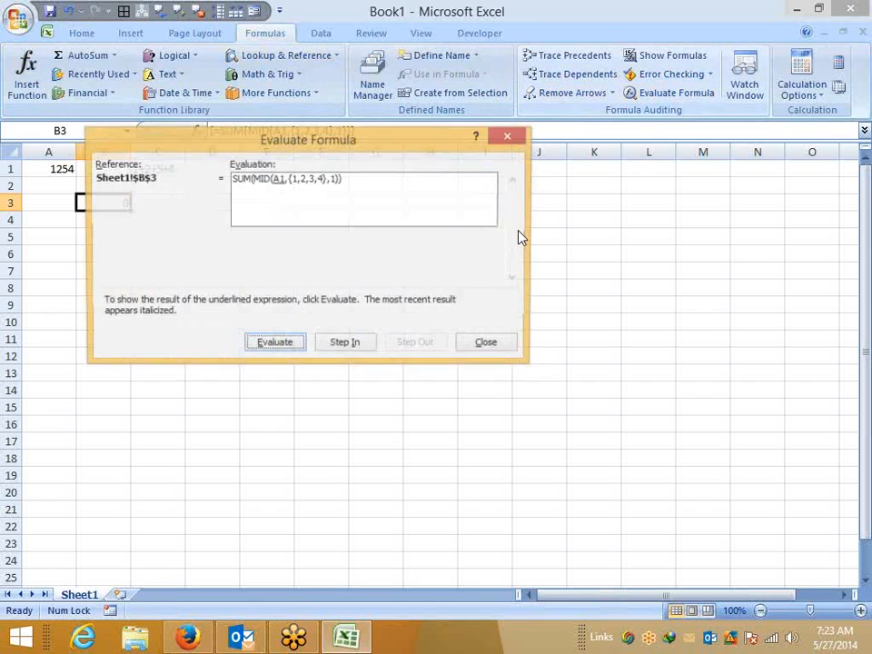
click(282, 350)
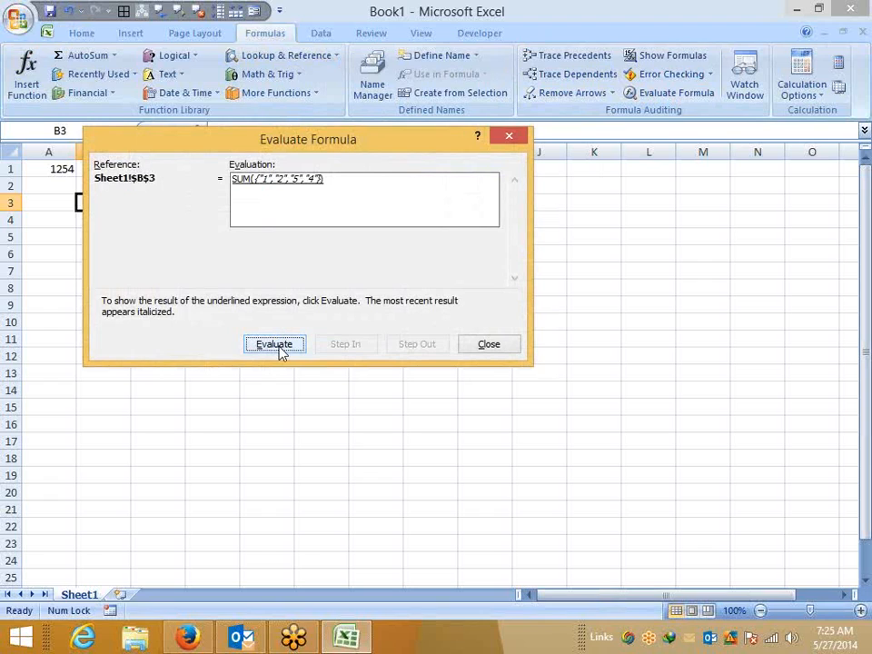
click(489, 343)
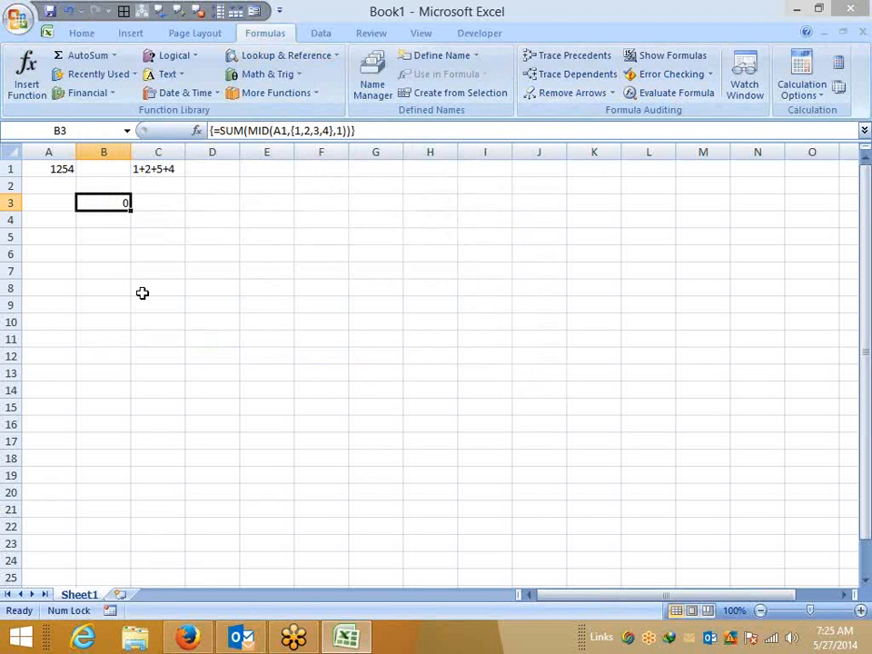
- Multiply the MID result by 1 in cell B3 and enter =SUM(MID(A1,{1,2,3,4},1)*1) as an array formula
click(346, 131)
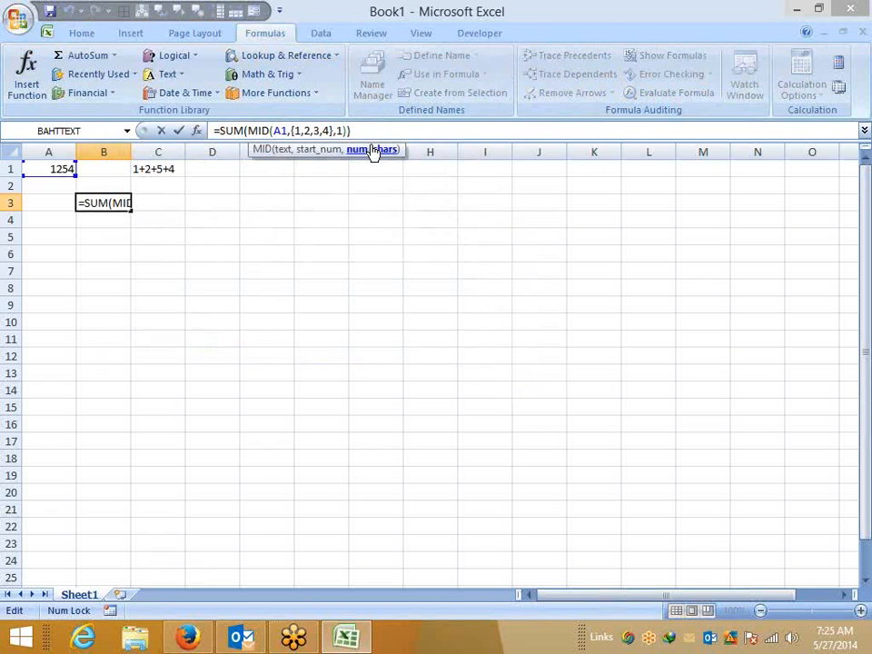
key(Right)
key(Right)
text(*1)
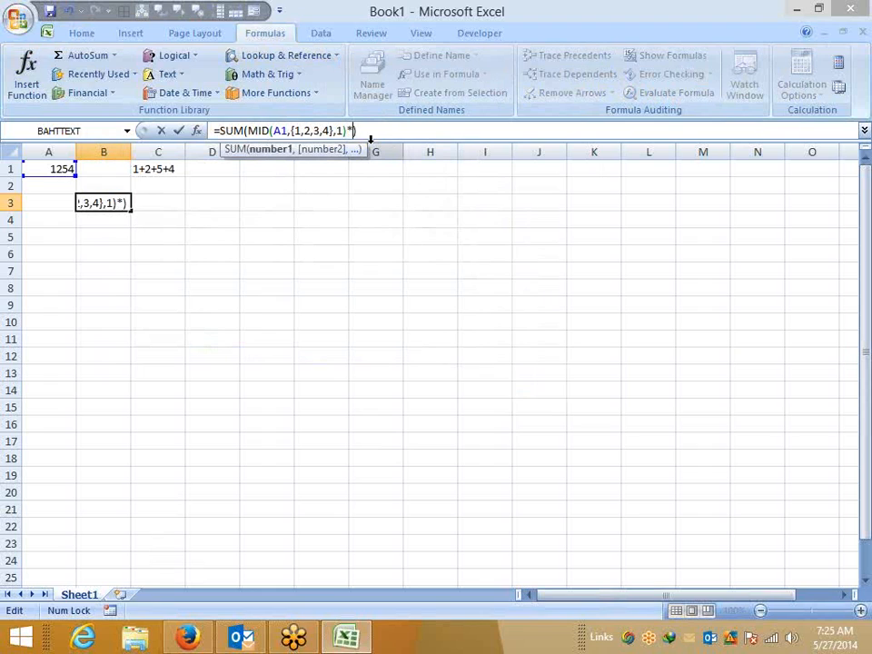
key(ctrl+Return)
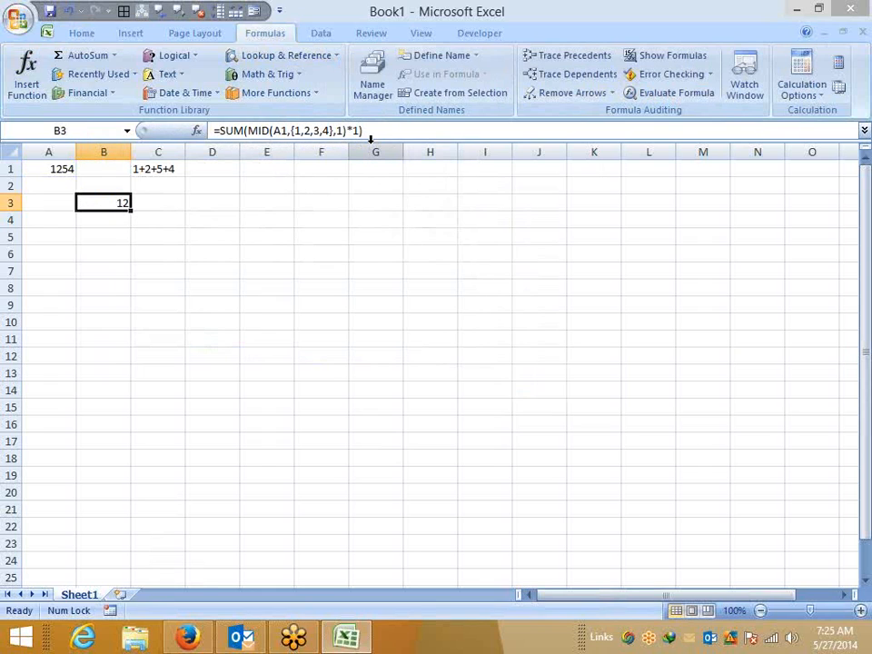
key(F2)
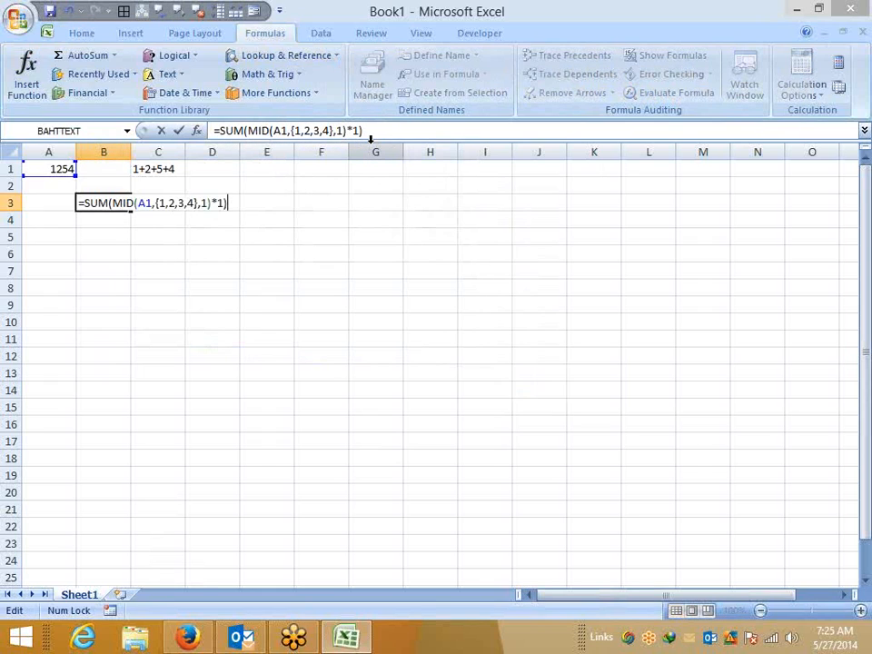
key(ctrl+shift+Return)
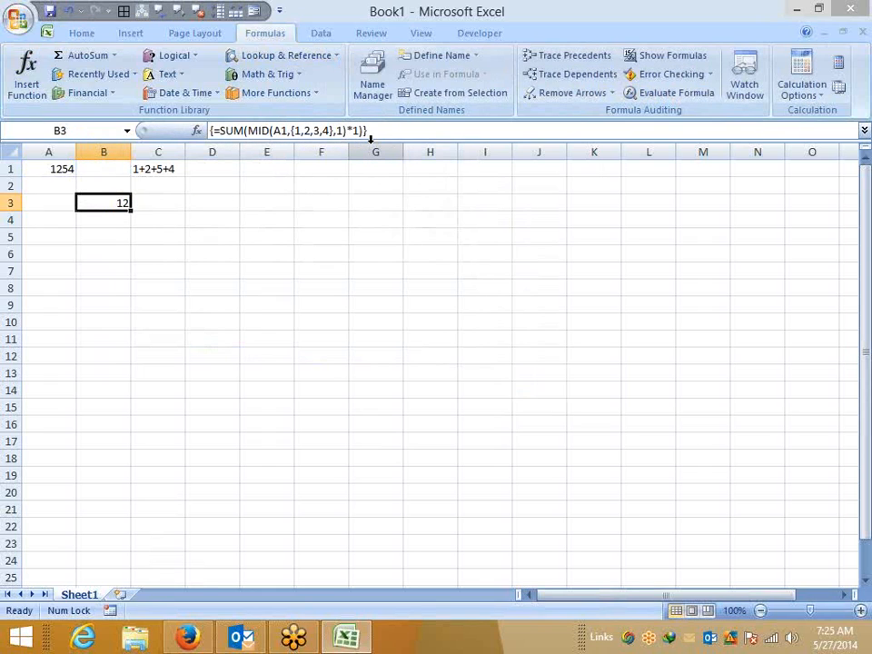
- Evaluate the revised B3 formula up to its SUM stage and inspect the num_chars argument of MID
click(661, 98)
click(293, 346)
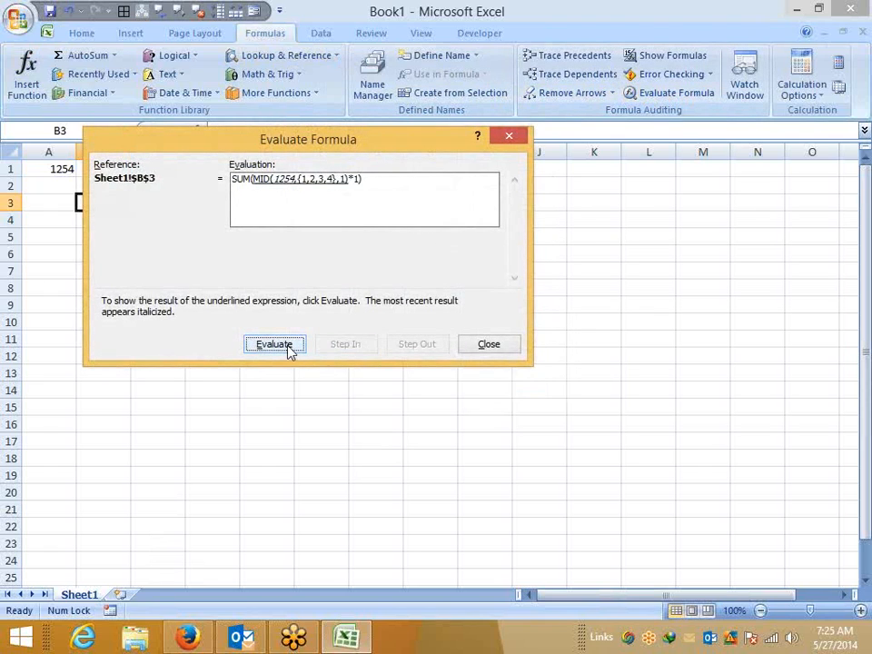
click(289, 350)
click(289, 351)
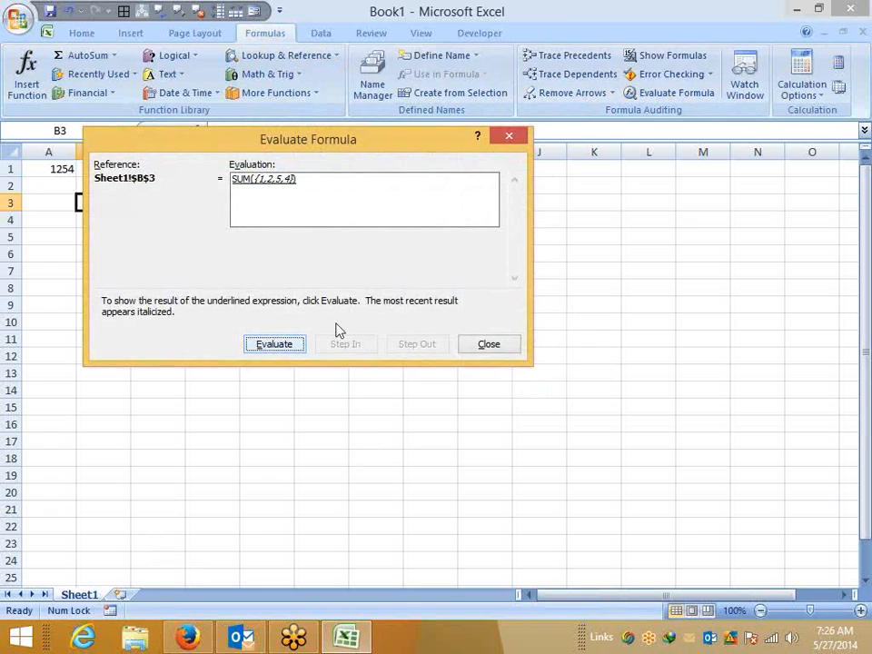
click(491, 344)
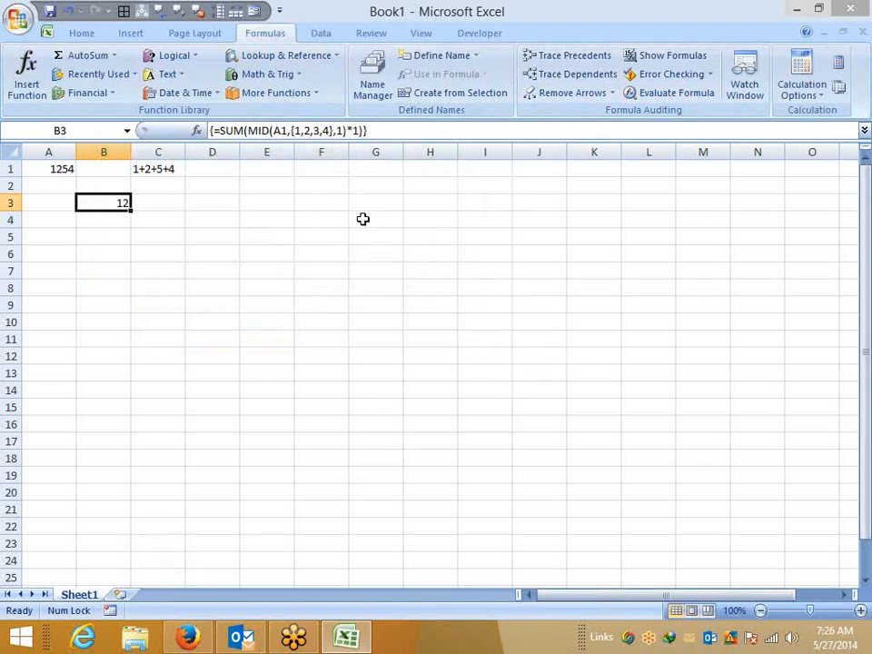
double_click(340, 131)
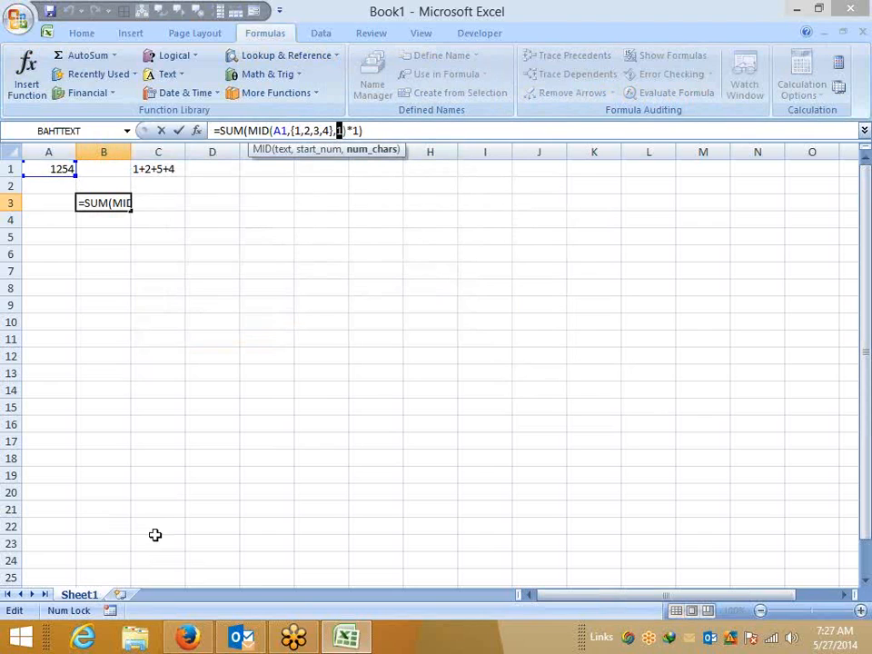
key(ctrl+shift+Return)
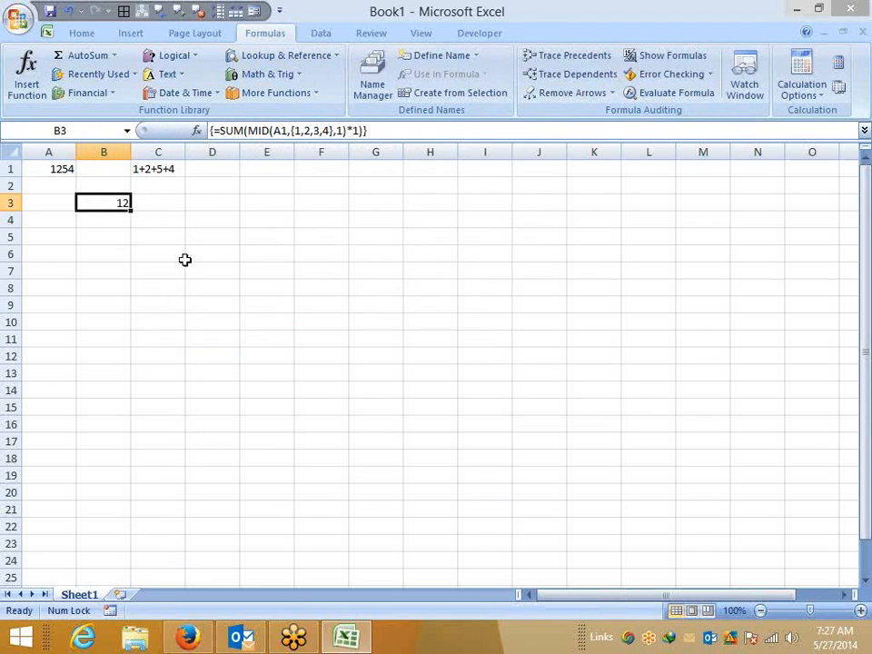
- Enter the formula =MID(A1,1,1) in cell A2 to extract the first digit of A1
click(52, 189)
text(=mid)
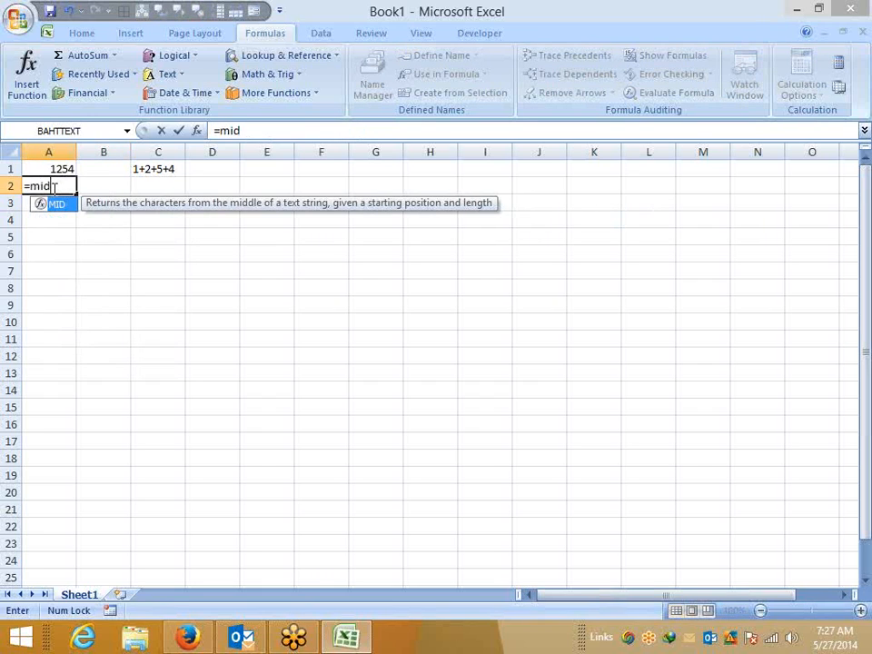
key(Tab)
key(Up)
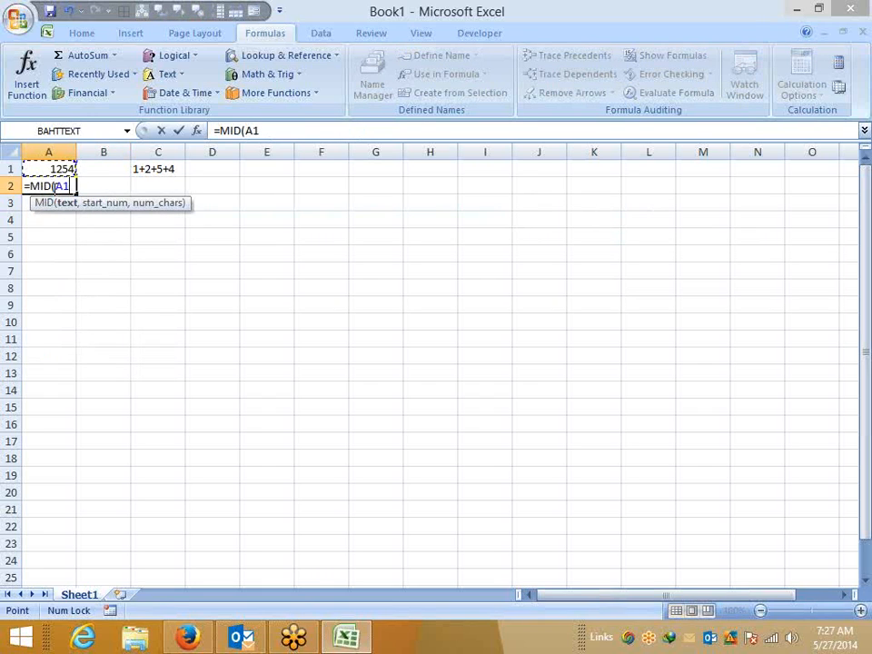
text(,1,1)
key(ctrl+Return)
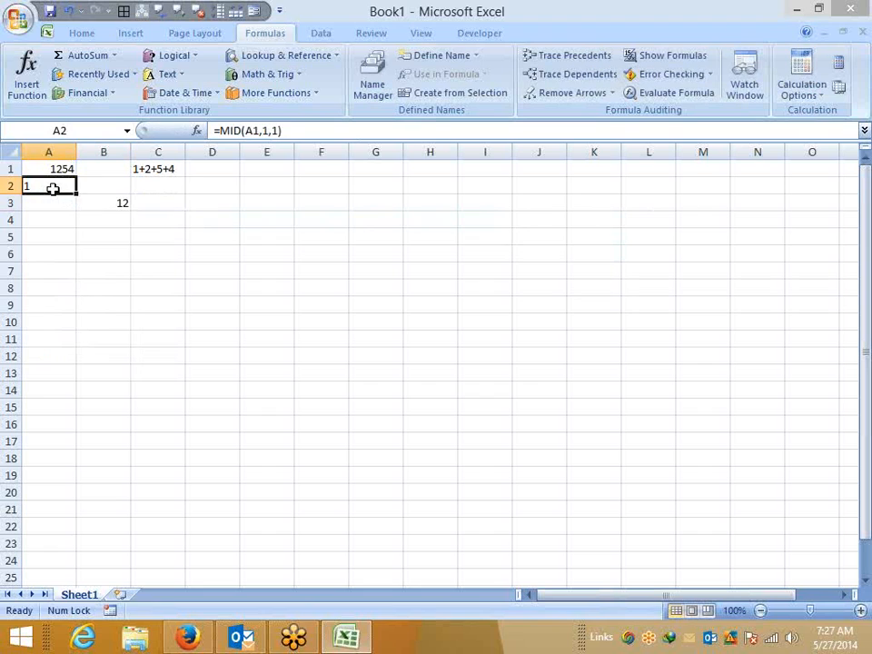
- Change the number of characters in the A2 formula to 2 so that it is =MID(A1,1,2)
click(268, 130)
click(303, 130)
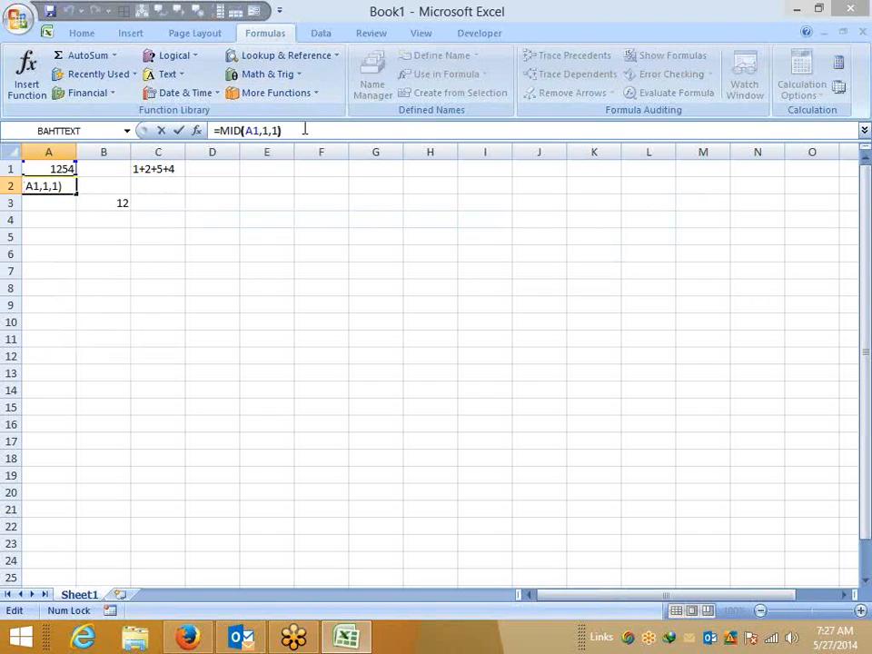
key(BackSpace)
key(BackSpace)
text(2))
key(Return)
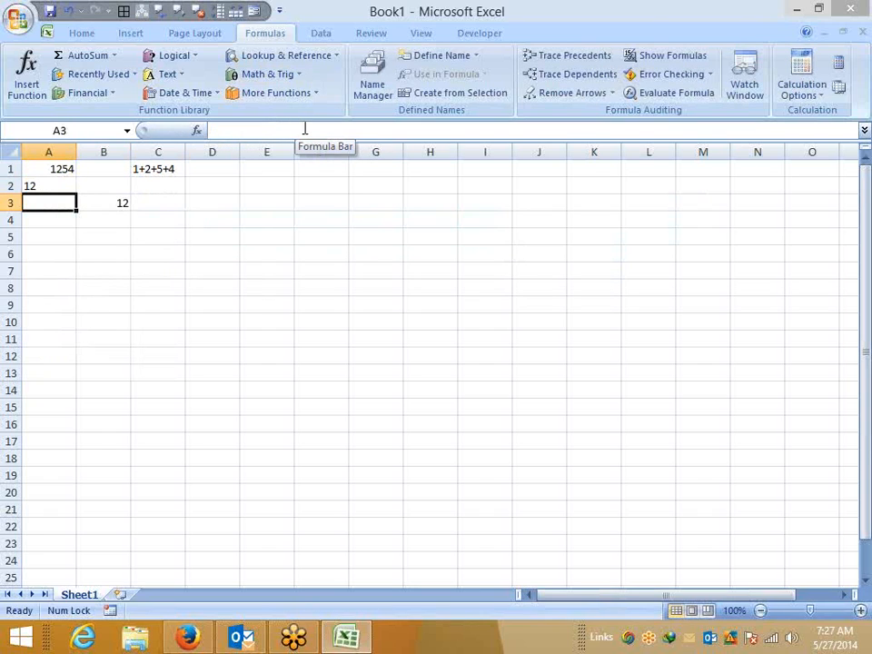
- Change MID's num_chars argument in B3 to 2, entering =SUM(MID(A1,{1,2,3,4},2)*1) as a normal formula
key(Up)
key(Right)
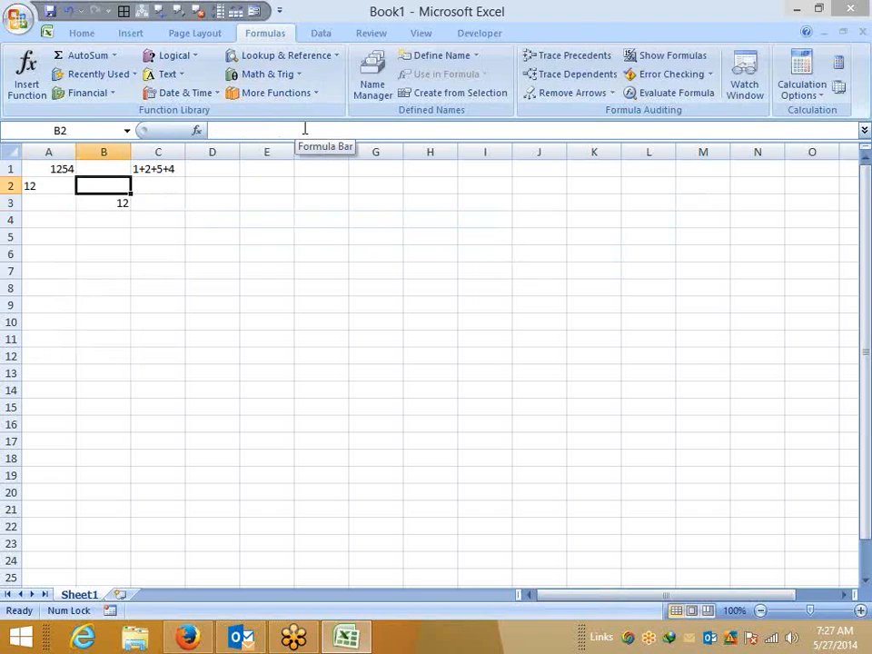
key(Down)
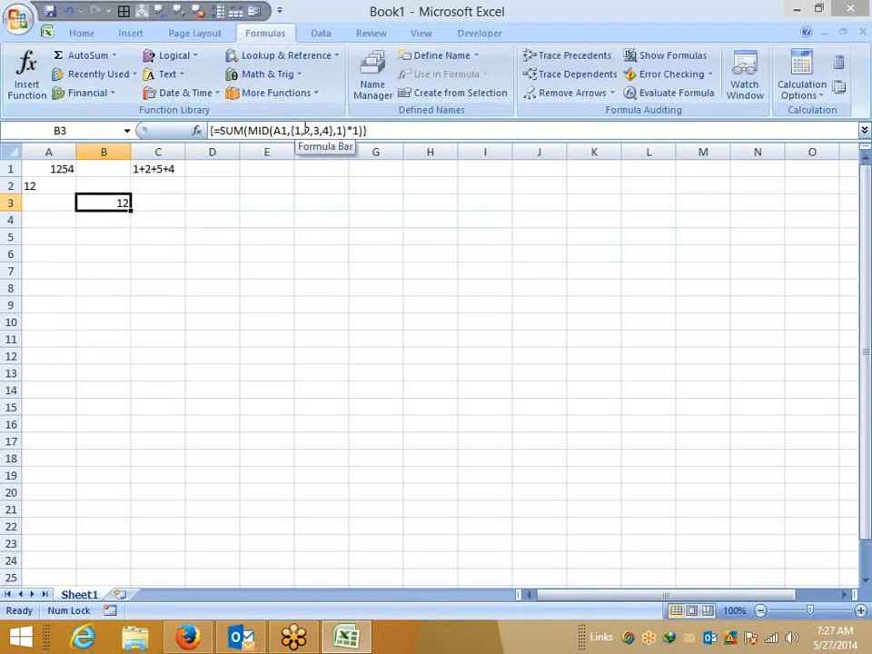
click(343, 131)
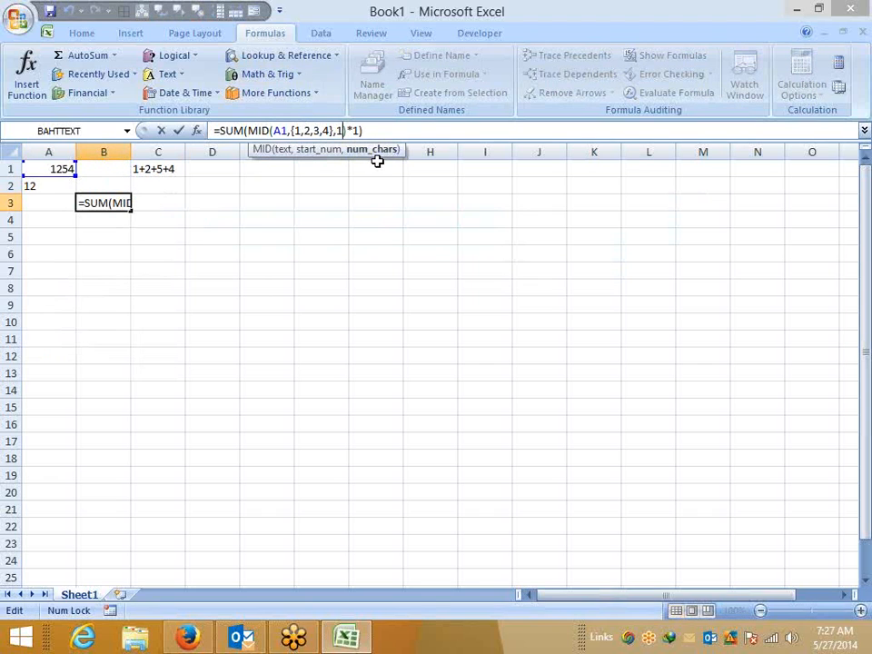
key(BackSpace)
text(2)
key(Return)
key(Up)
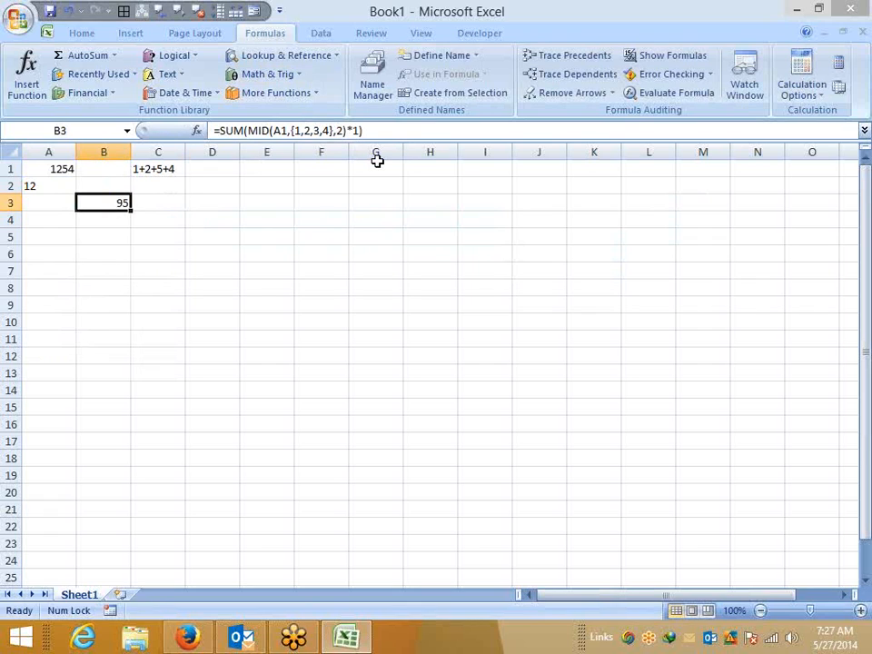
key(Up)
text(12)
key(Tab)
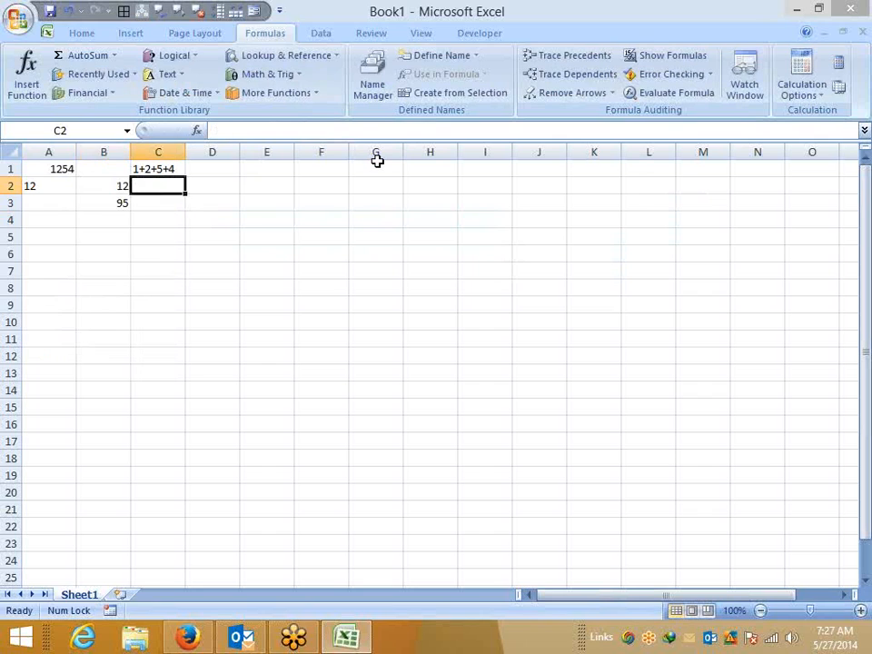
key(Left)
key(Left)
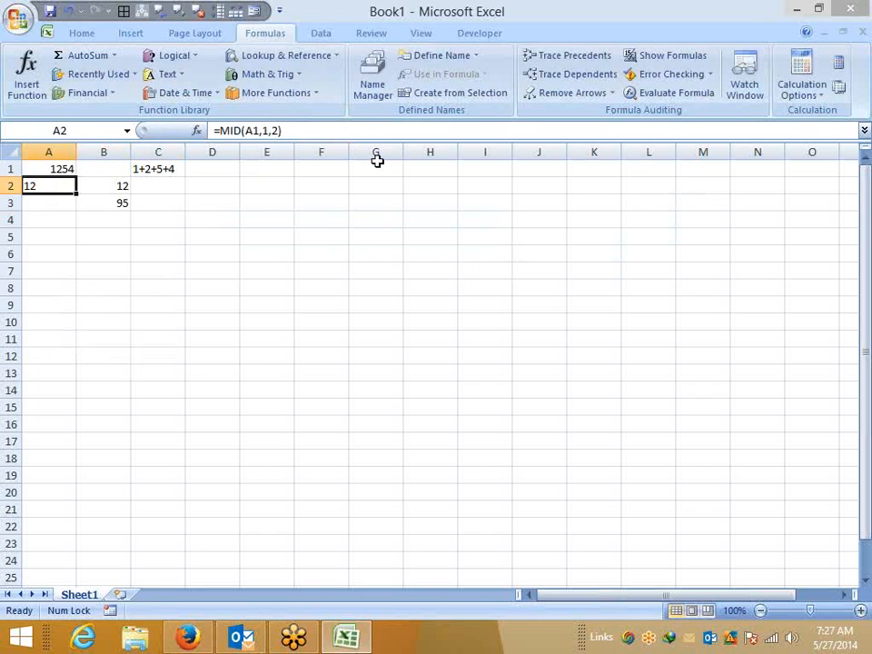
- Enter 25, 54 and 4 in cells B2, C2 and D2, and select A2:D2 to check their sum
key(Right)
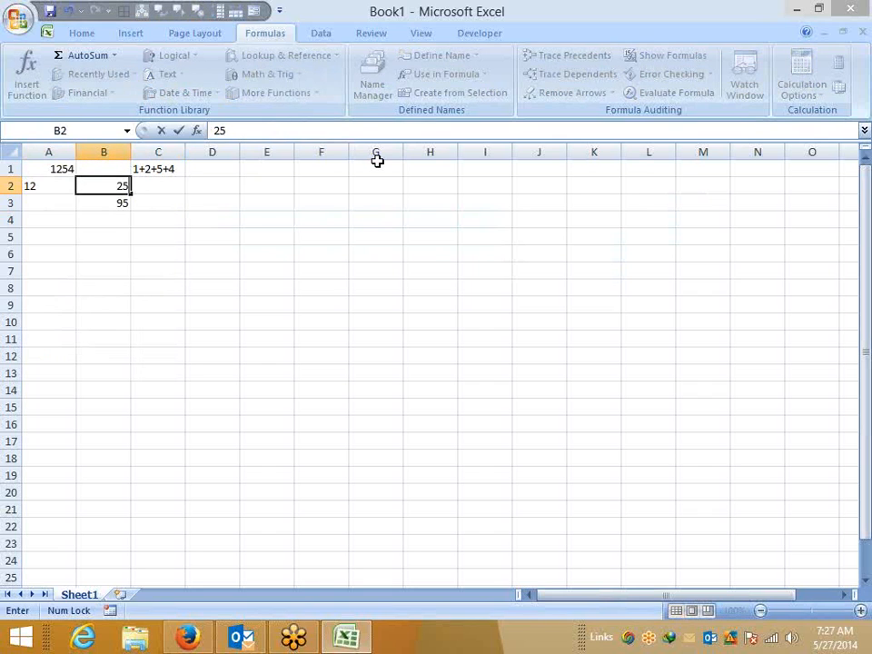
key(Tab)
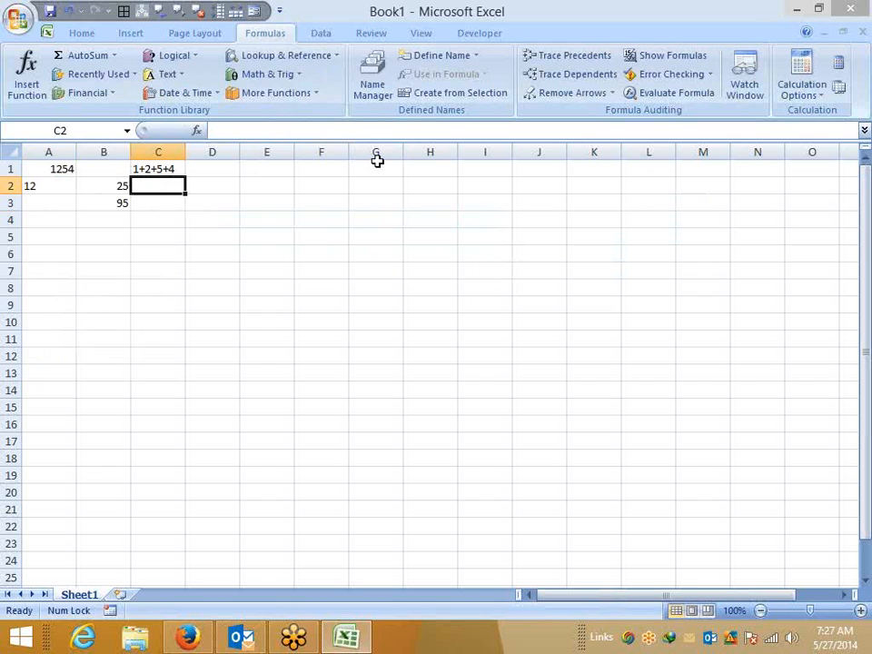
text(54)
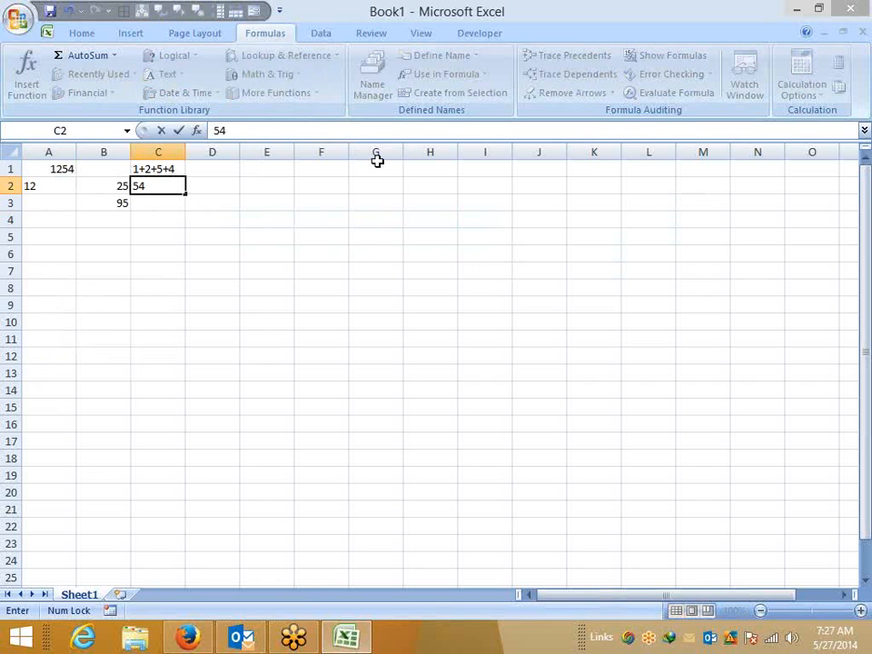
key(Tab)
text(4)
key(ctrl+Return)
key(shift+Left)
key(shift+Left)
key(shift+Left)
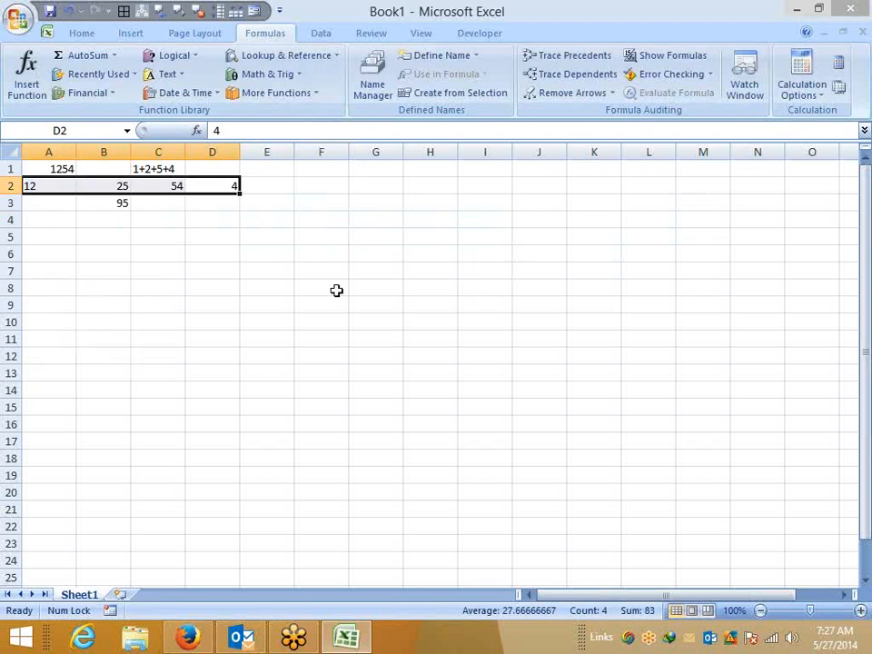
- Re-enter the two-character SUM and MID formula in B3 as an array formula
click(120, 201)
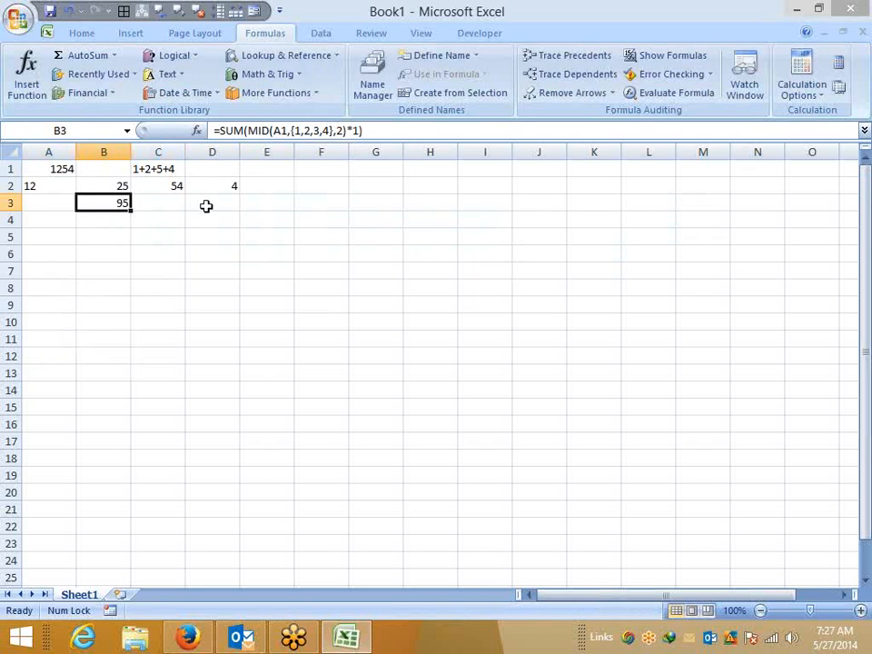
key(F2)
key(ctrl+shift+Return)
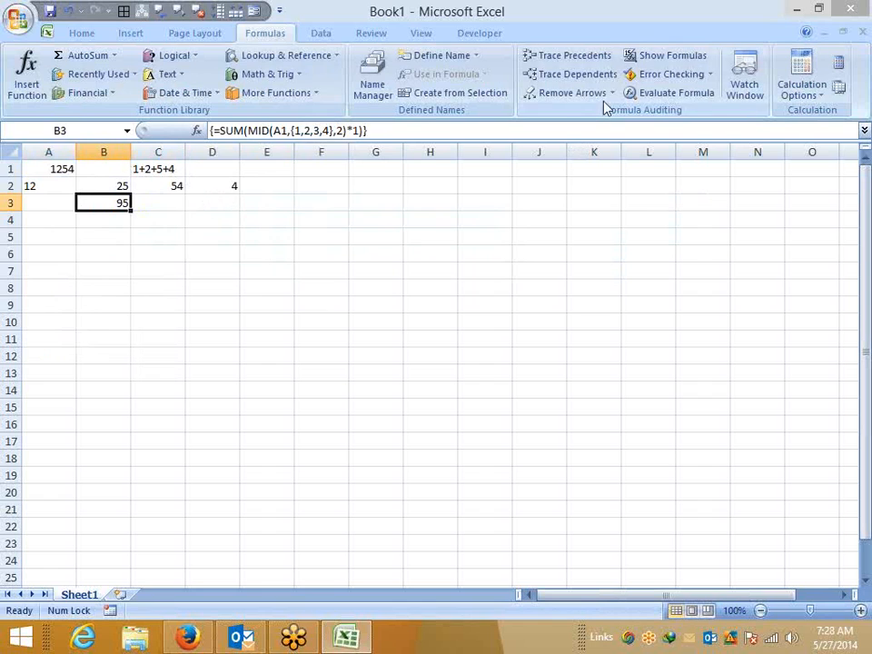
- Step through the B3 array formula with Evaluate Formula to examine the two-character pieces that MID extracts
click(635, 92)
click(276, 345)
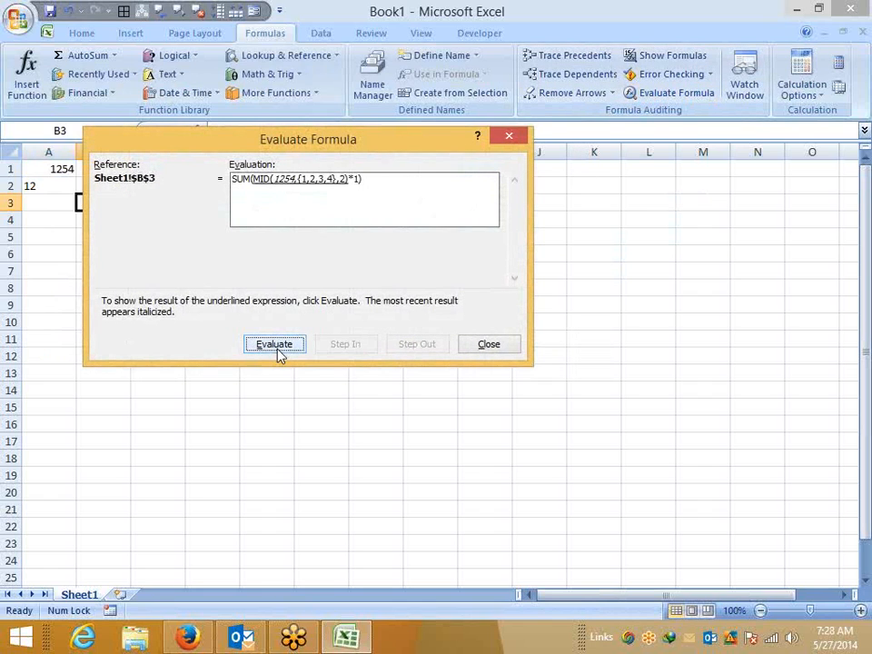
click(275, 345)
drag(314, 155, 418, 189)
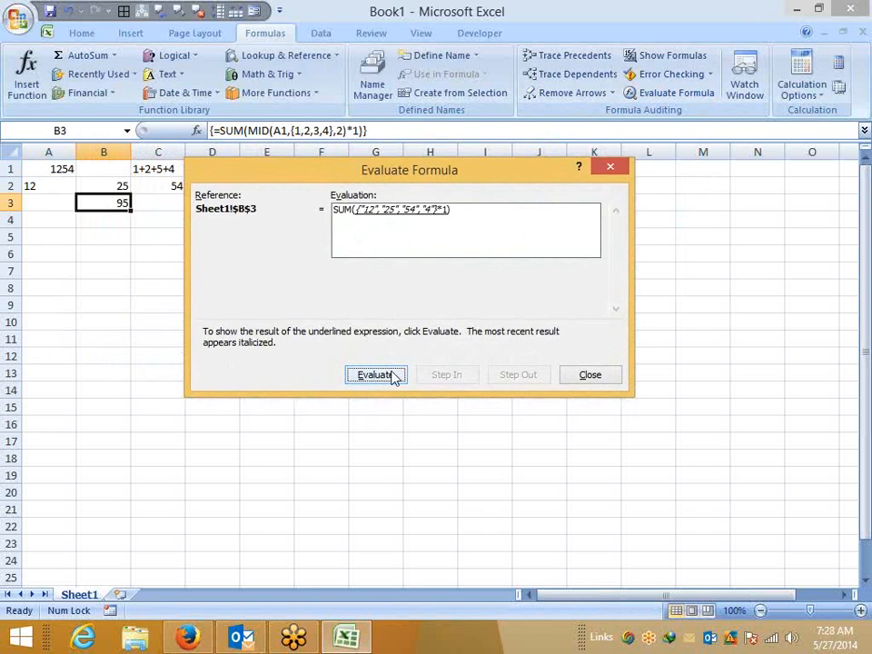
click(378, 377)
click(581, 376)
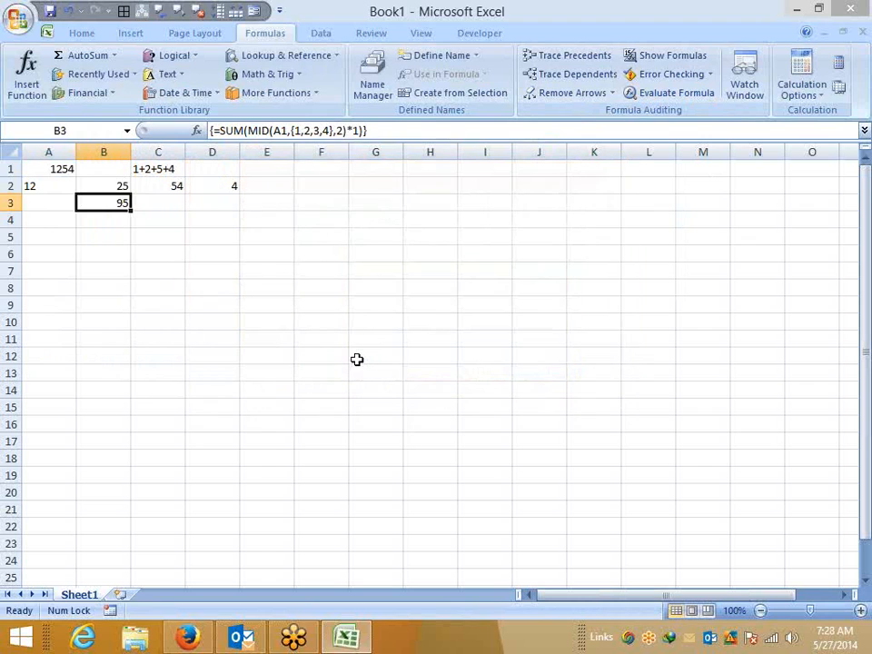
- Replace the MID formula in cell A2 with the number 12
click(357, 357)
drag(63, 189, 226, 179)
click(42, 187)
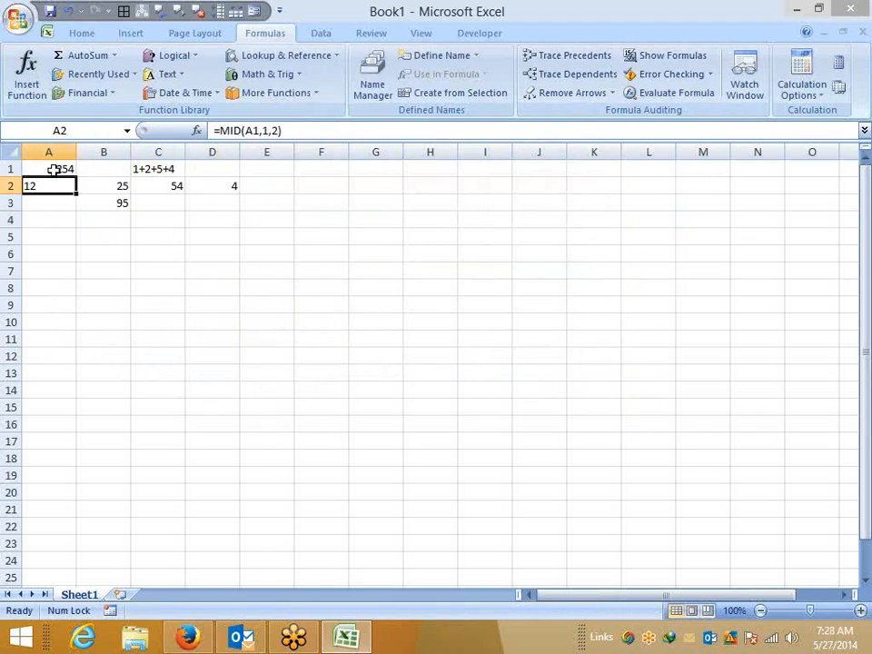
text(12)
key(Return)
- Select A2:D2 to check its sum, and clear the contents of those cells
key(shift+Up)
key(shift+Right)
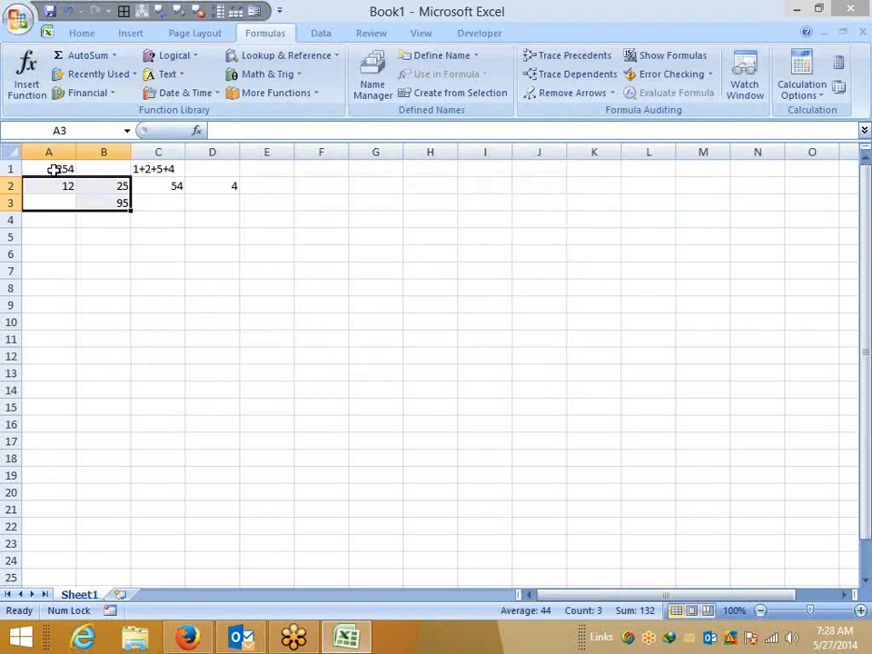
key(Up)
key(shift+Right)
key(shift+Right)
key(shift+Right)
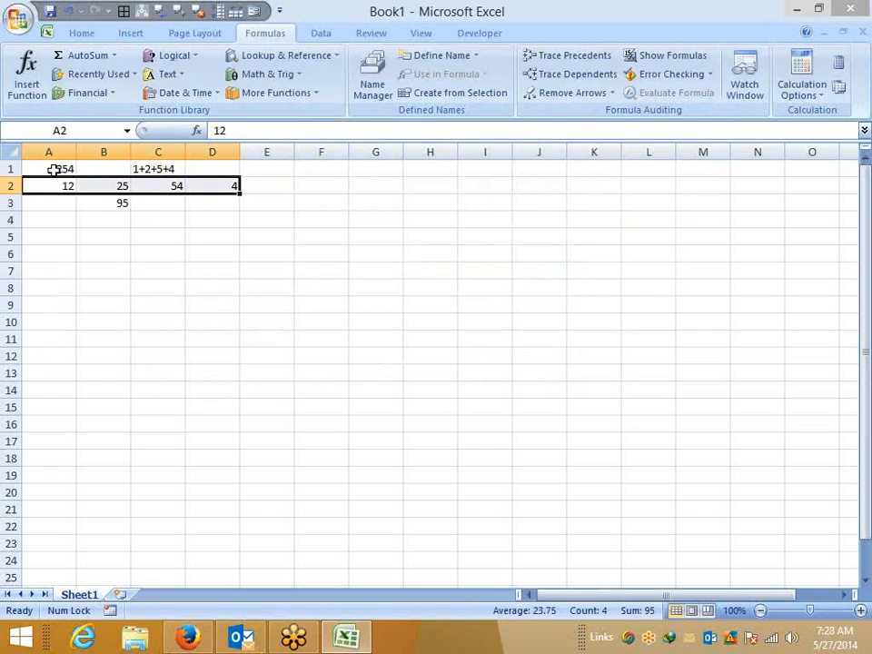
key(Delete)
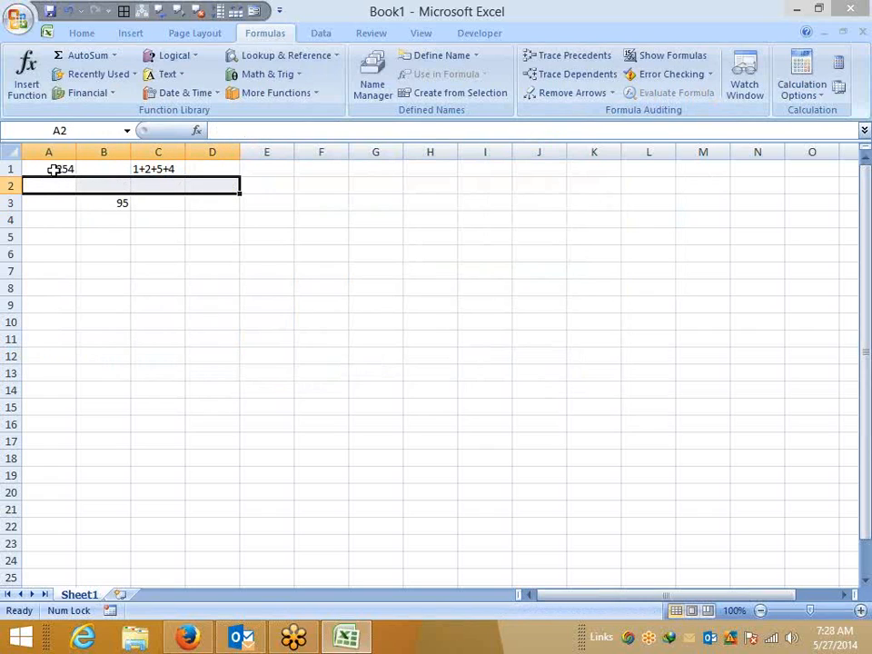
click(62, 220)
- Insert a new worksheet, enter a first name in A1 and autofill the name list down to A12
click(120, 594)
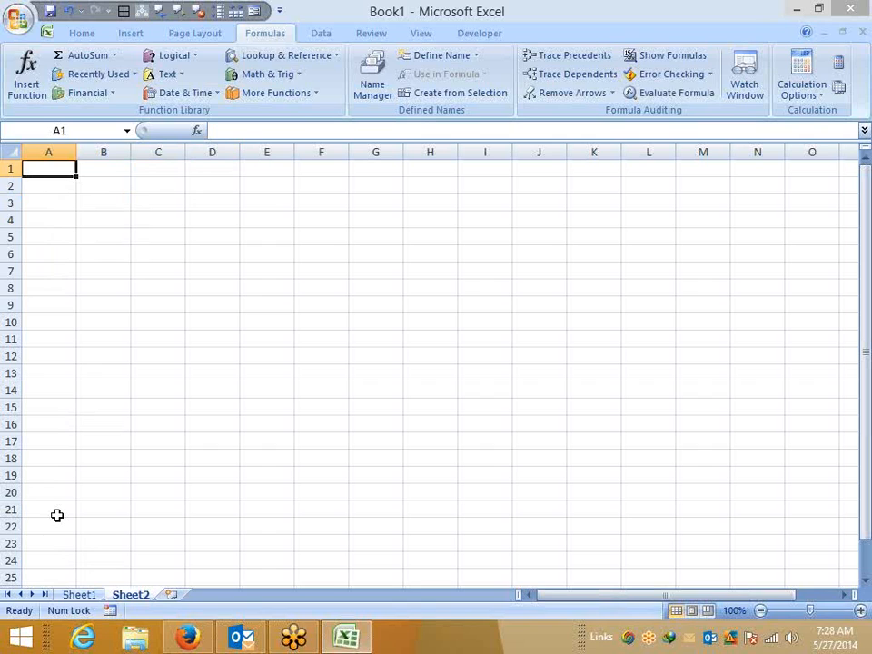
text(Puneet)
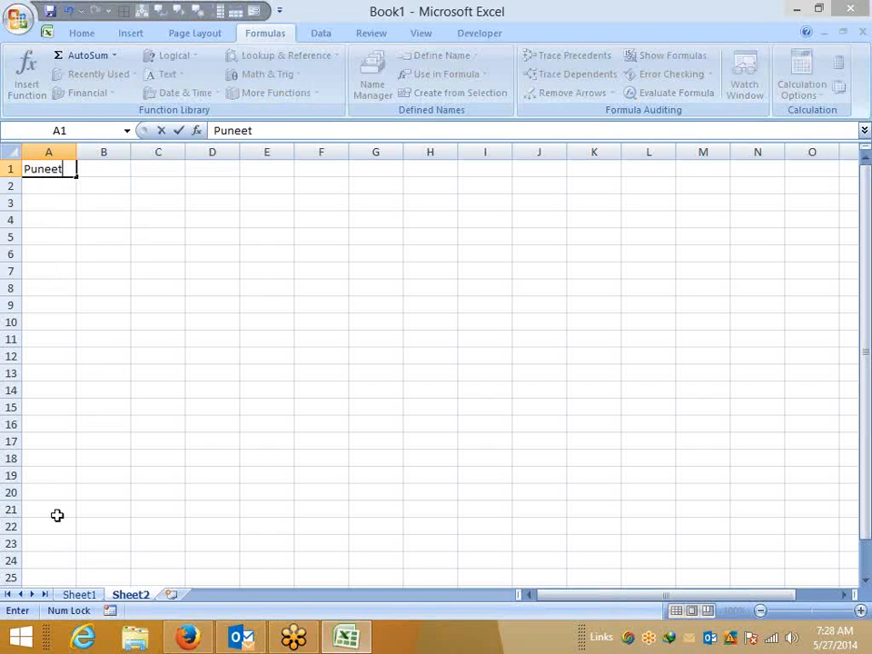
key(Return)
key(Return)
click(69, 173)
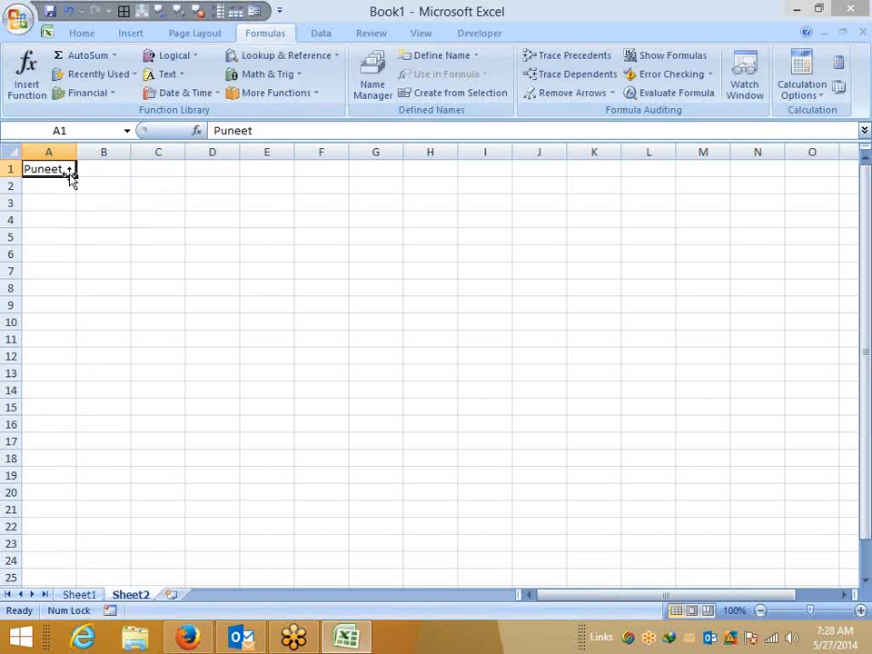
drag(78, 177, 81, 362)
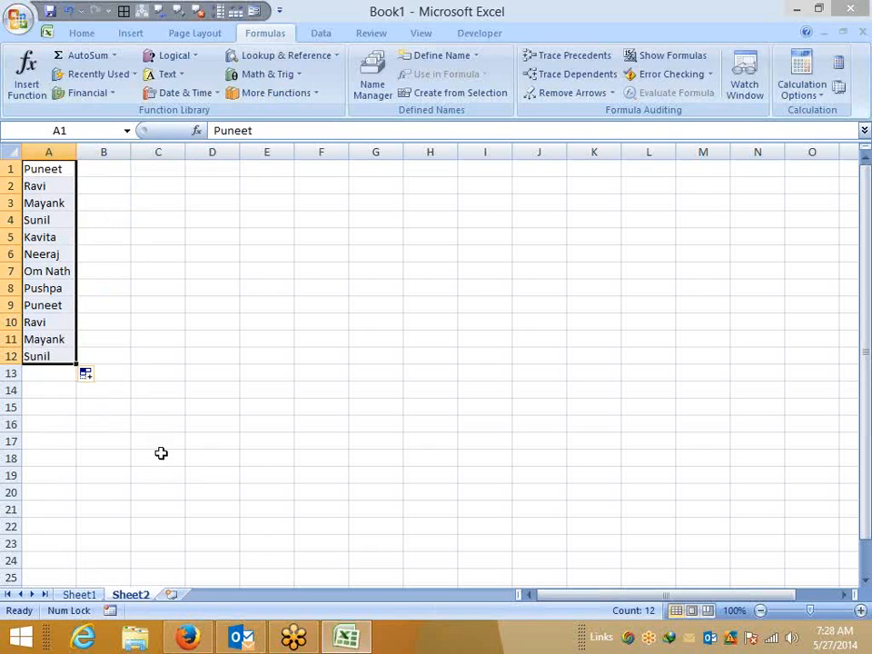
click(159, 391)
click(129, 376)
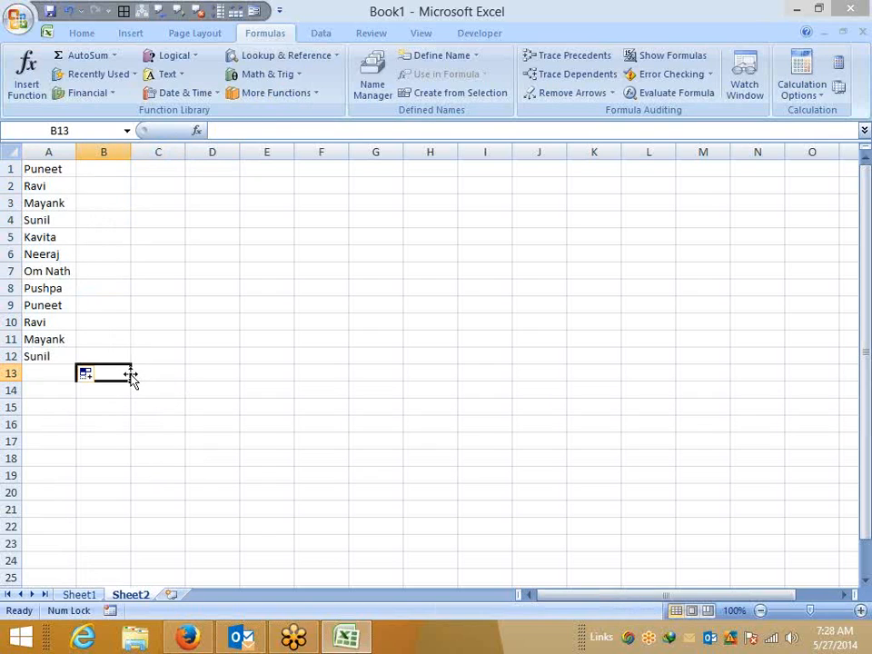
drag(41, 356, 14, 167)
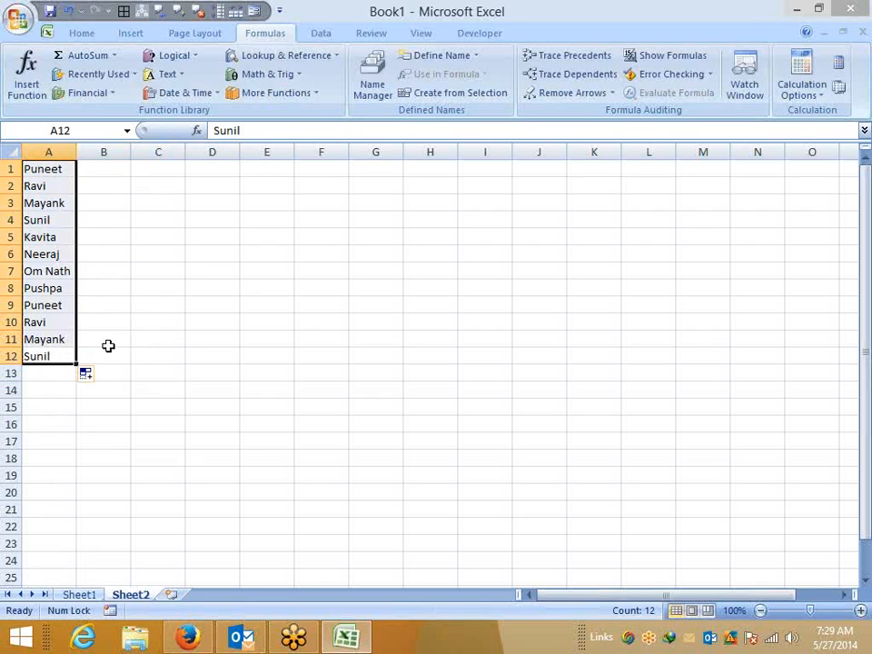
- Start a formula in B13 that nests LEN of the range A1:A12 inside SUM
click(138, 380)
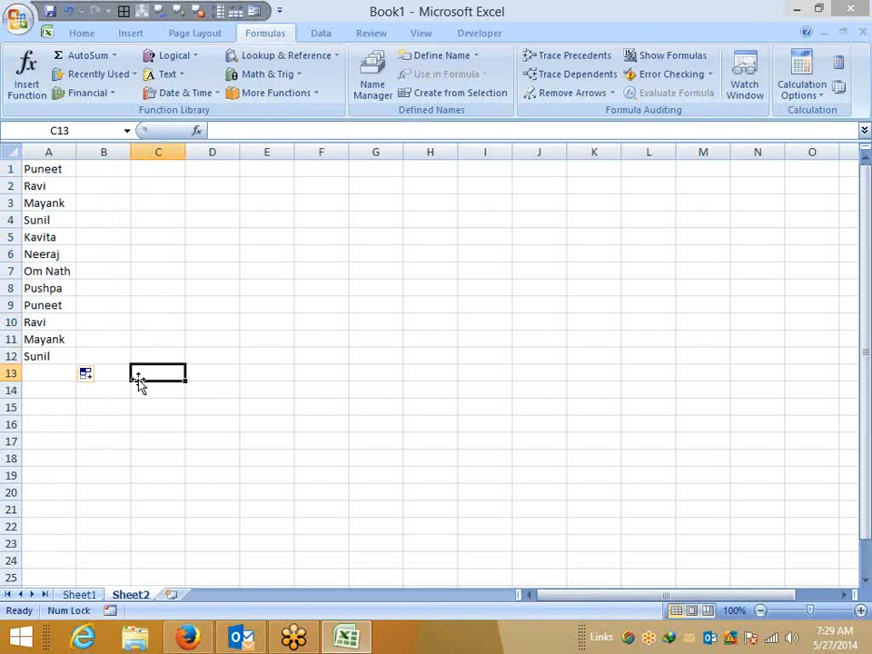
key(Left)
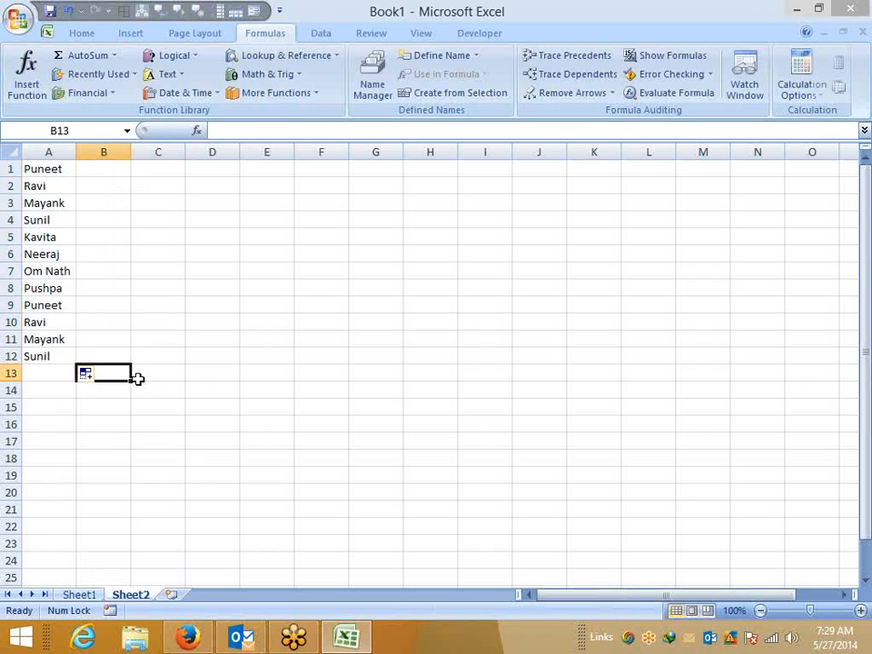
text(=sum)
key(Tab)
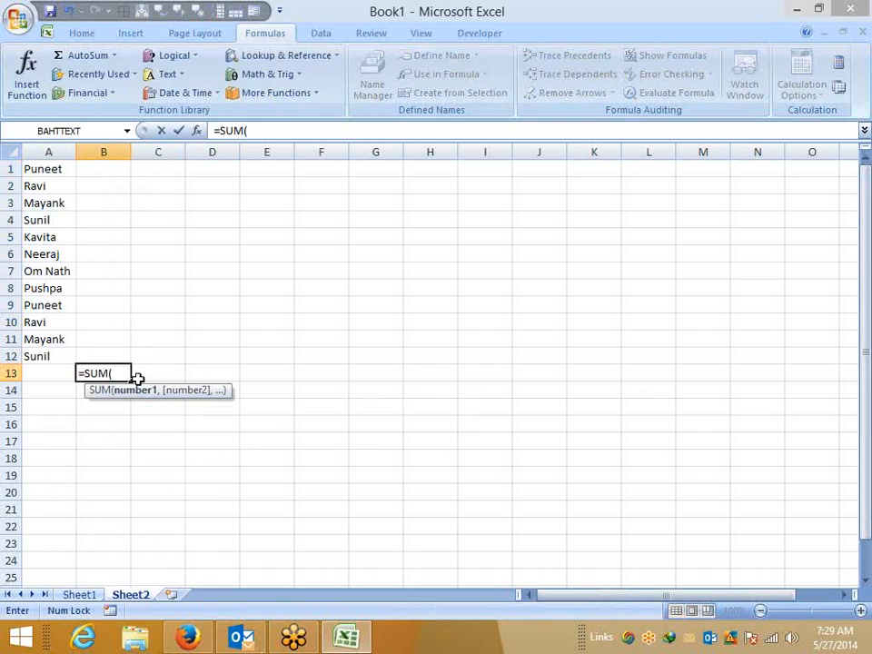
text(=len)
key(Tab)
key(Left)
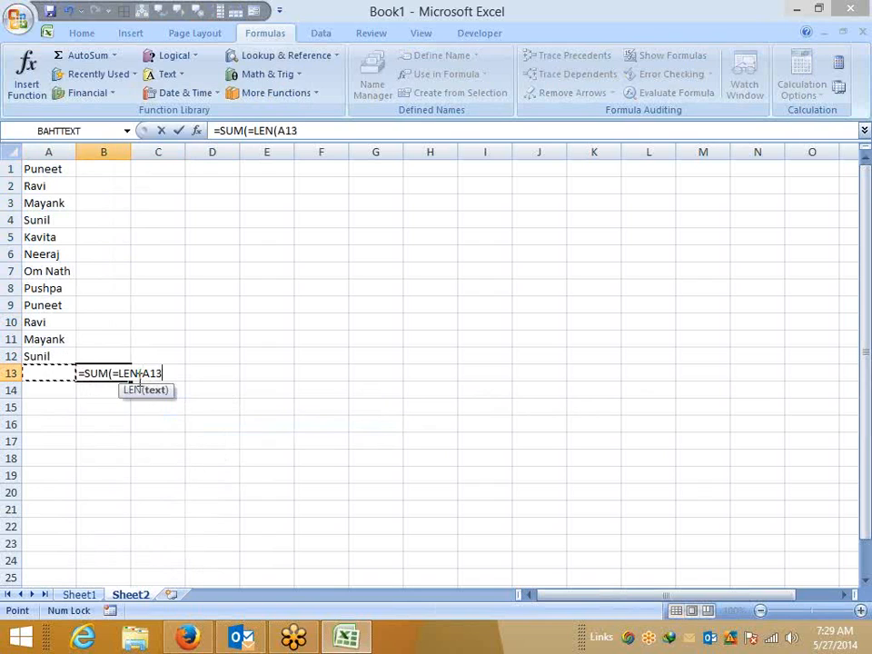
key(Up)
key(Up)
key(Down)
key(ctrl+shift+Up)
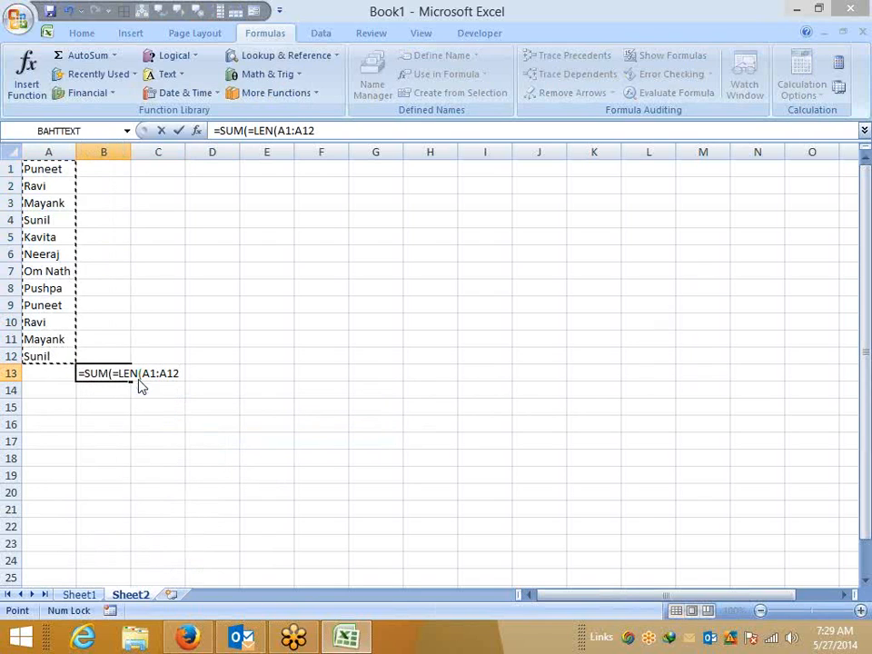
- Remove the extra equals sign before LEN in B13 and enter =SUM(LEN(A1:A12)) as an array formula
key(Return)
key(Return)
key(BackSpace)
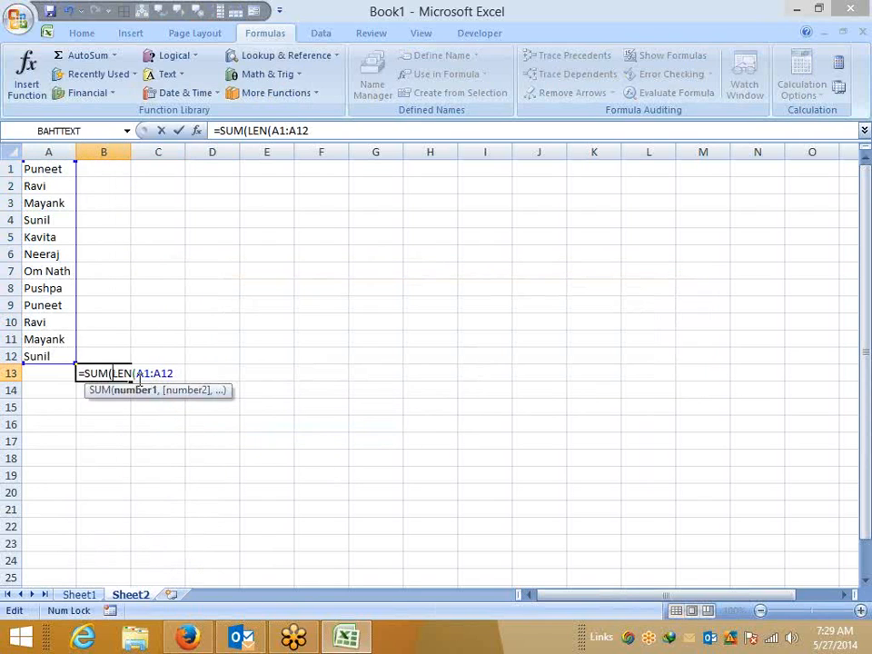
key(Return)
key(Return)
key(Up)
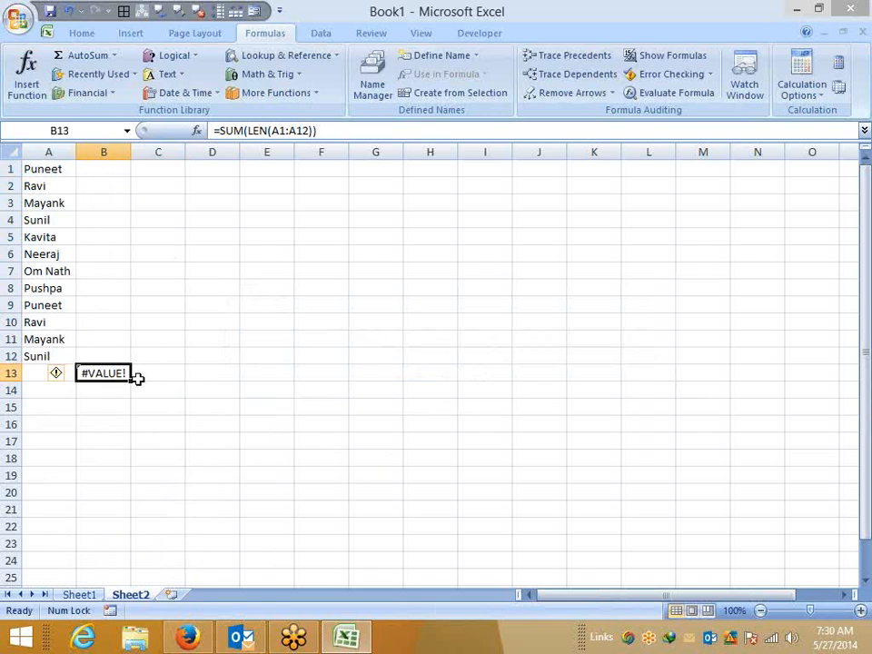
key(F2)
key(ctrl+shift+Return)
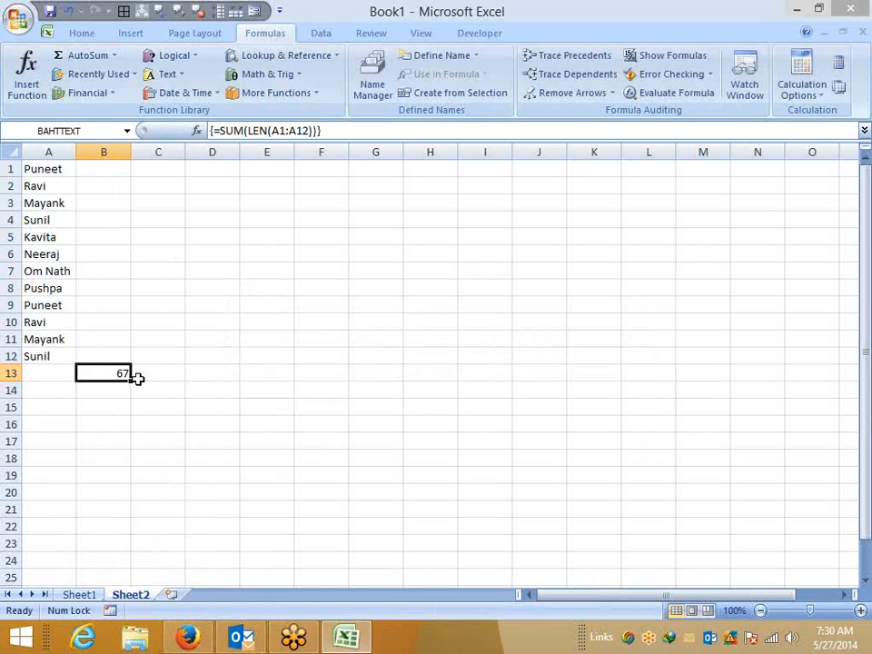
- Enter a LEN formula for A1 in B1 and fill it down to B12 to count each name's characters
key(ctrl+Up)
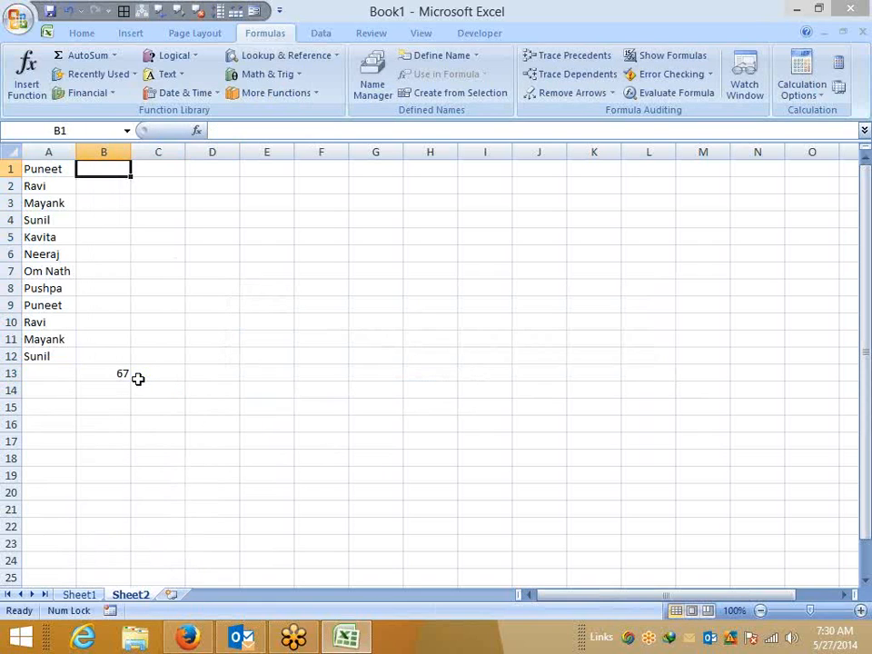
text(=len)
key(Tab)
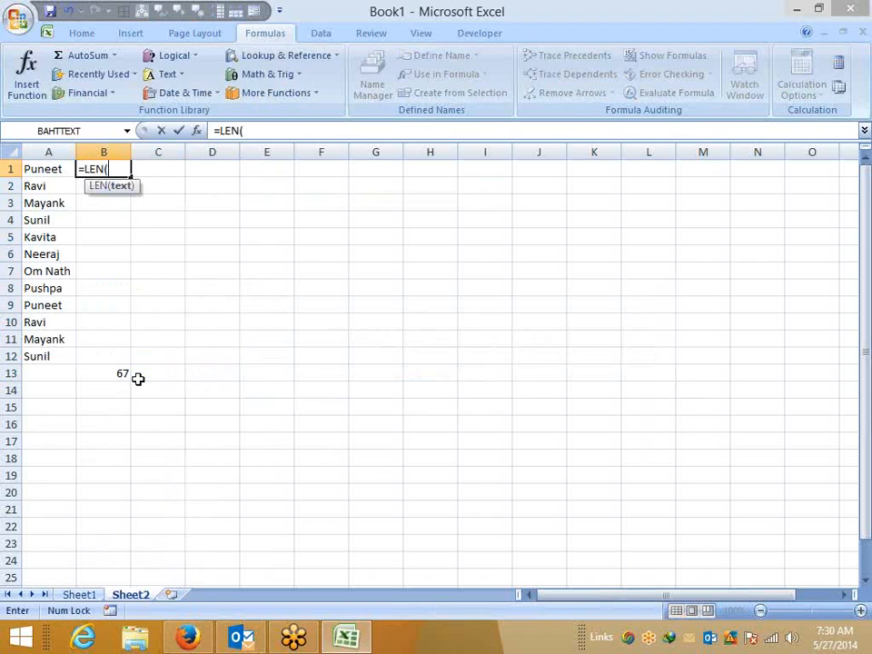
key(Left)
key(Return)
key(Left)
key(ctrl+Down)
key(Right)
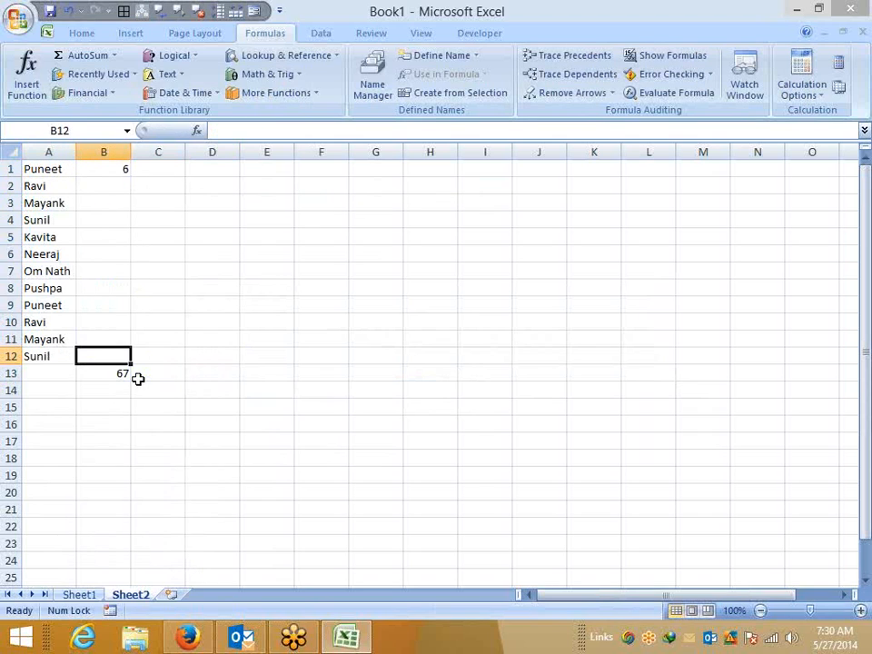
key(ctrl+shift+Up)
key(ctrl+d)
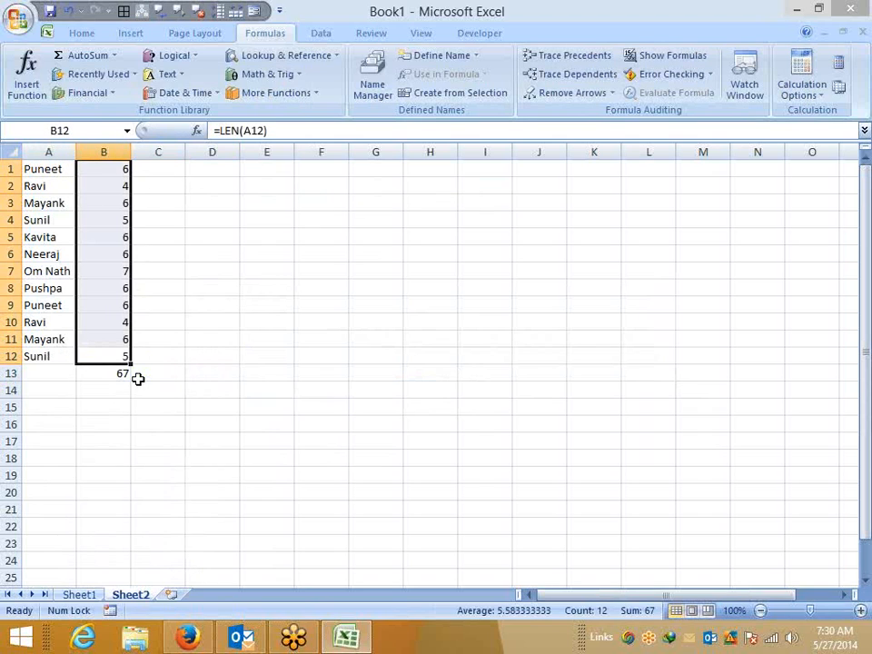
- Evaluate the array formula in B13 to inspect its LEN array, and close the evaluation
key(Down)
key(Down)
key(Up)
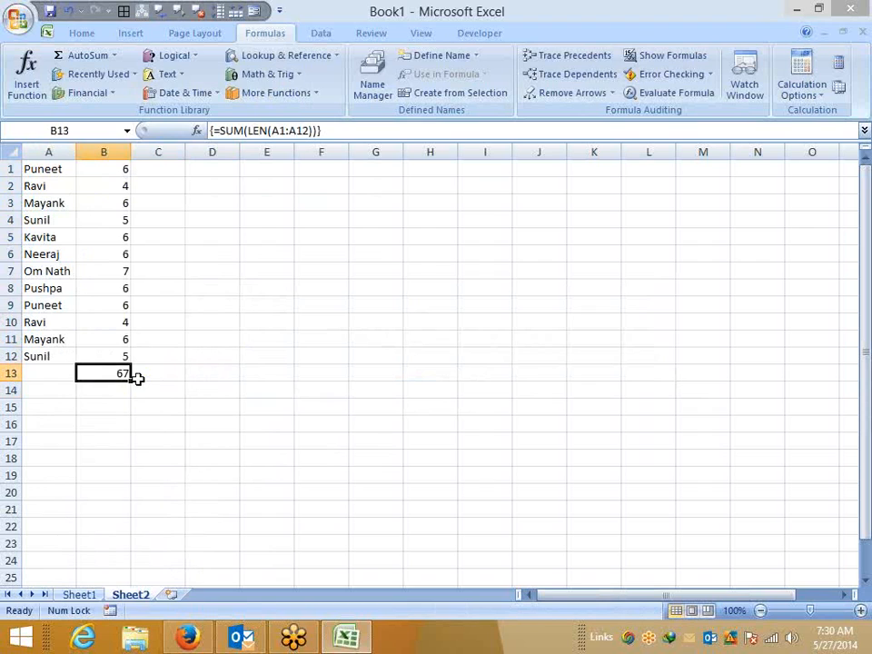
click(654, 94)
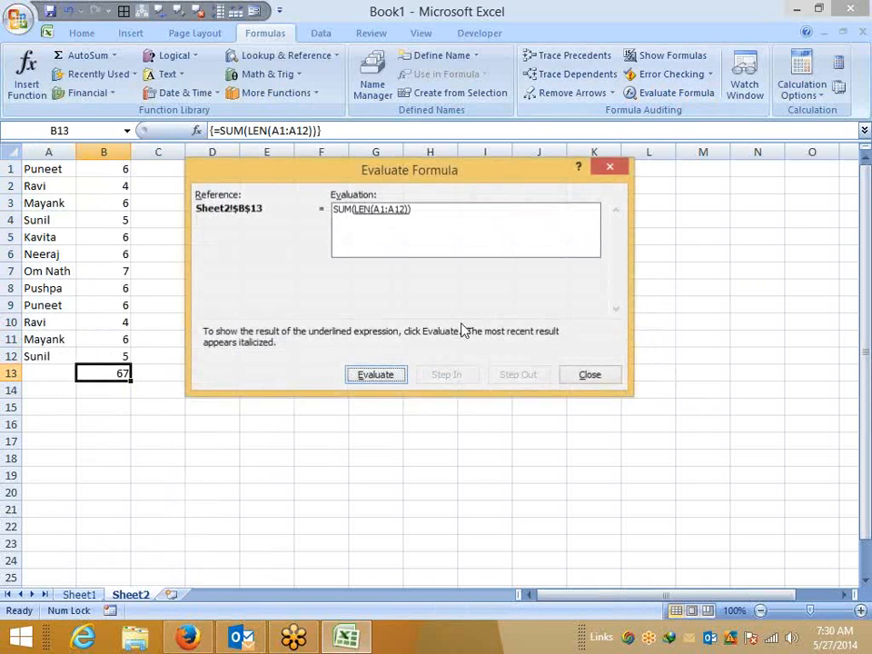
click(366, 380)
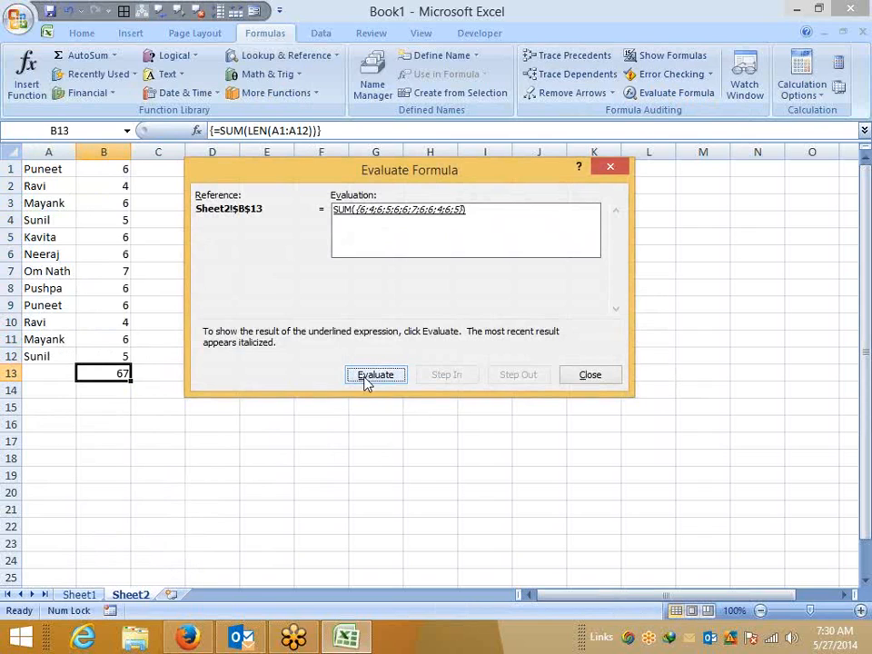
click(611, 377)
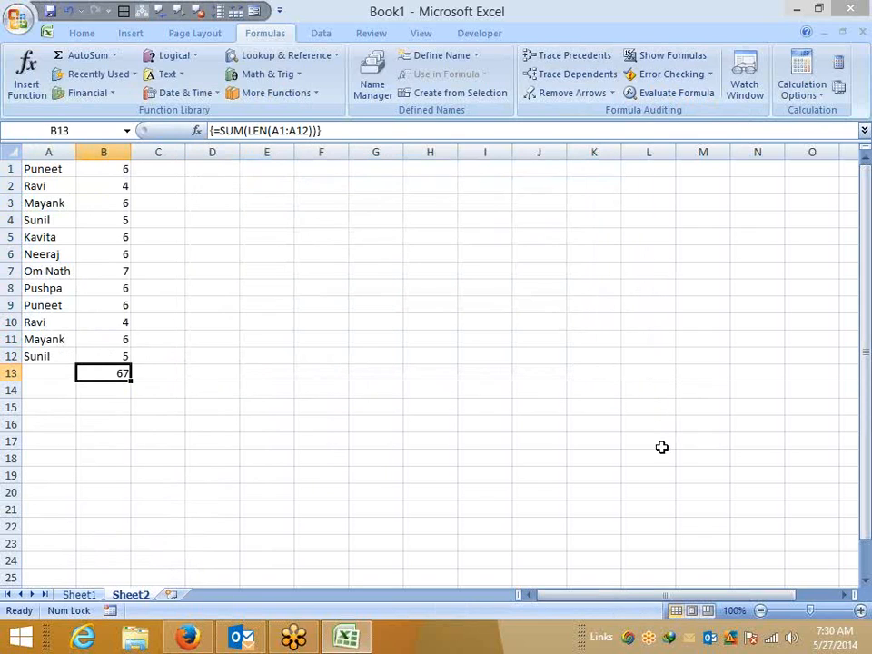
- Clear the LEN formulas from B1:B12
click(248, 441)
drag(106, 356, 105, 173)
key(Delete)
click(150, 372)
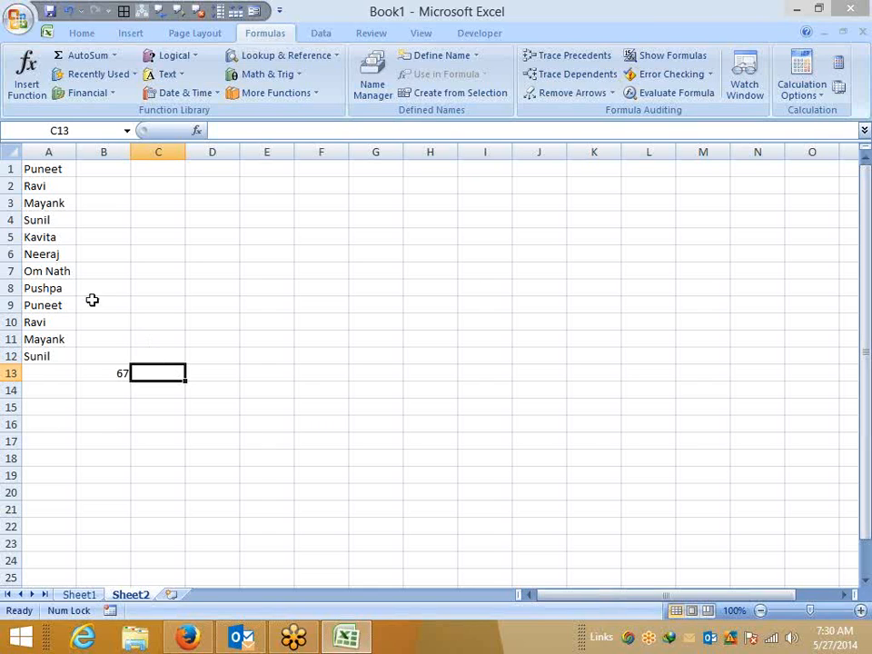
- Start a formula in C13 that nests LEN inside MAX
click(122, 370)
click(147, 372)
text(=ma)
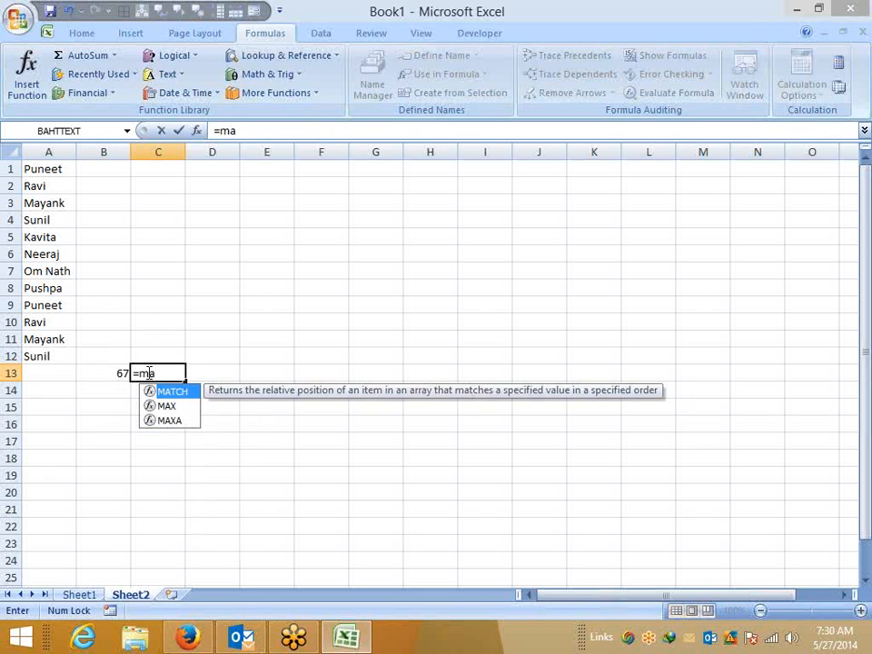
key(Down)
key(Tab)
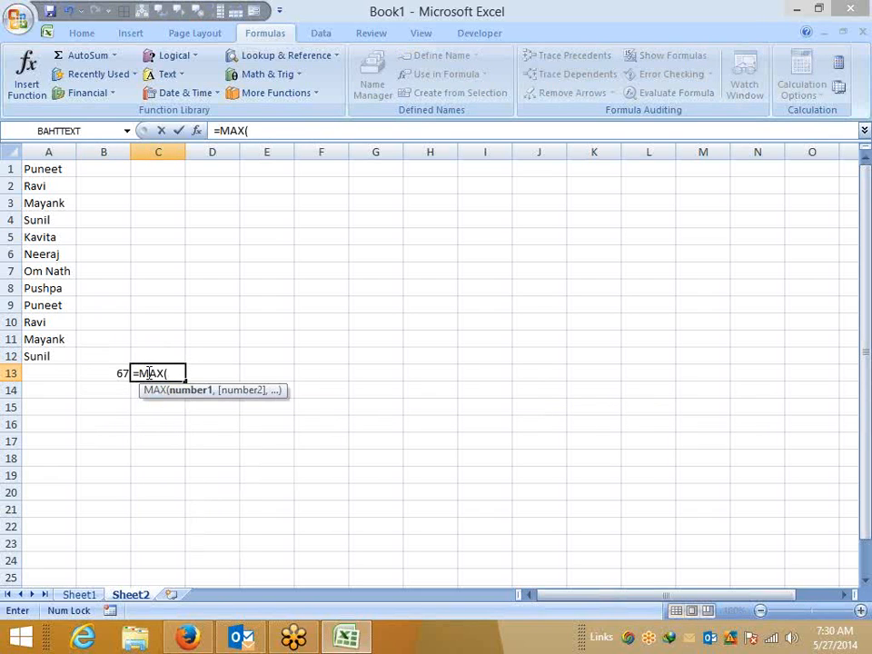
text(le)
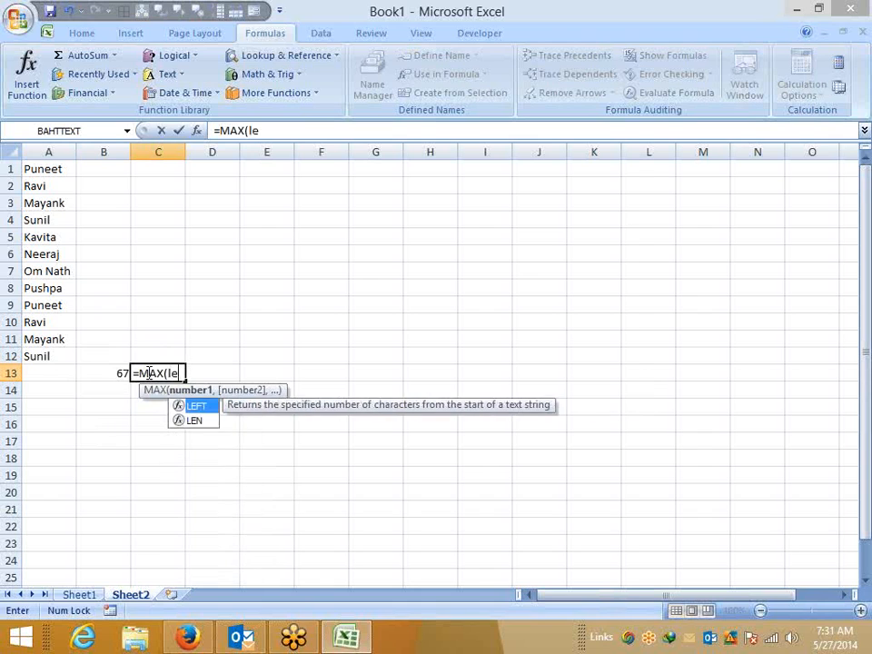
key(Down)
key(Tab)
- Complete the C13 formula with the range A1:A12 and enter =MAX(LEN(A1:A12)) as an array formula
key(Left)
key(Left)
key(Up)
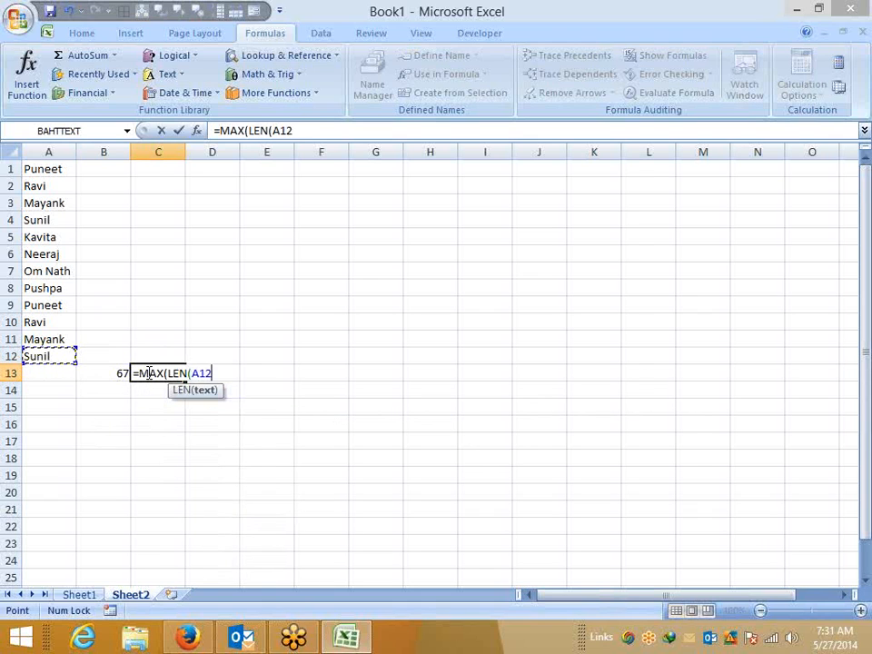
key(ctrl+shift+Up)
key(Return)
key(Return)
key(Up)
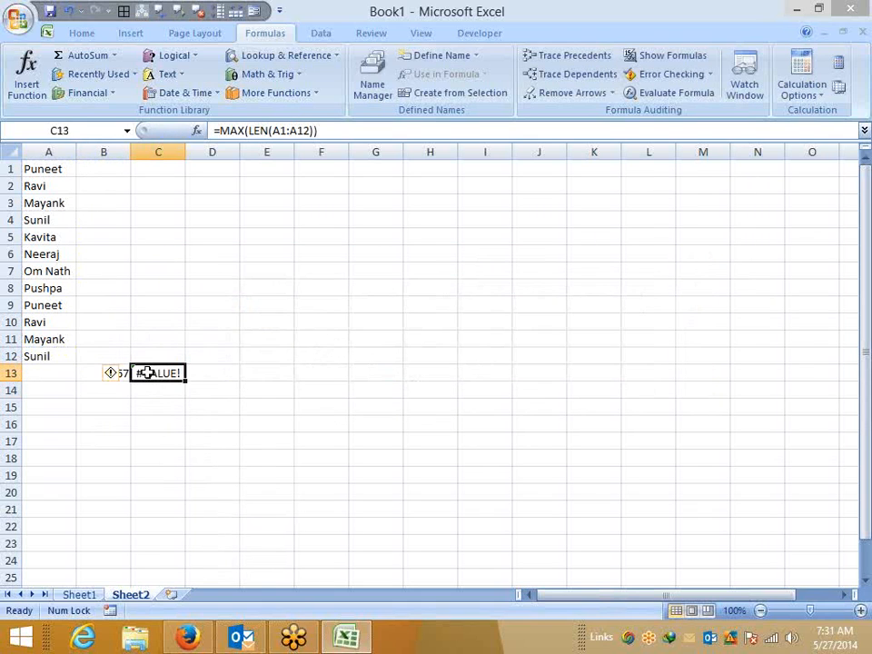
key(F2)
- Evaluate the MAX and LEN array formula in C13 through to its final result, and close the evaluation
click(636, 92)
click(378, 380)
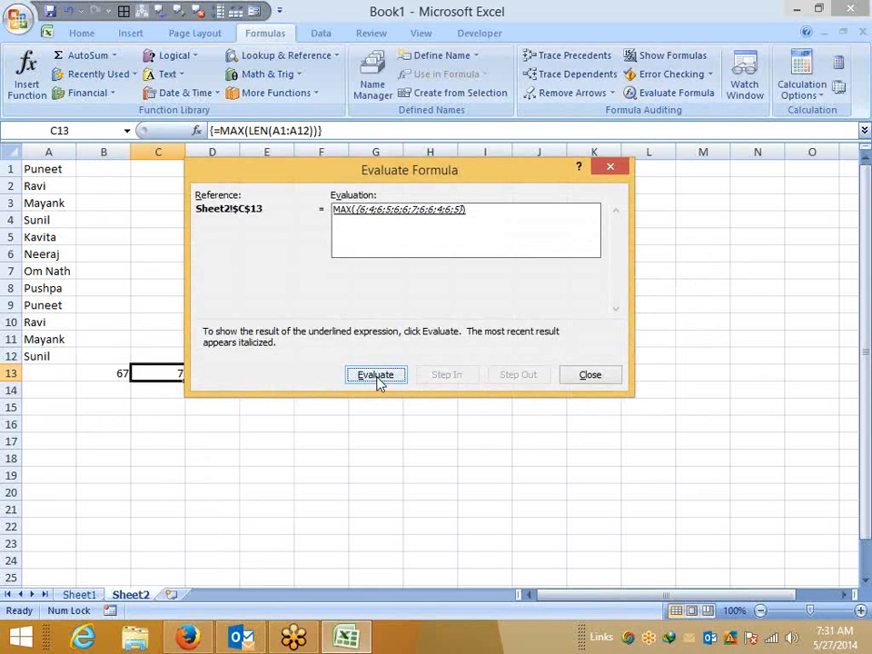
click(379, 379)
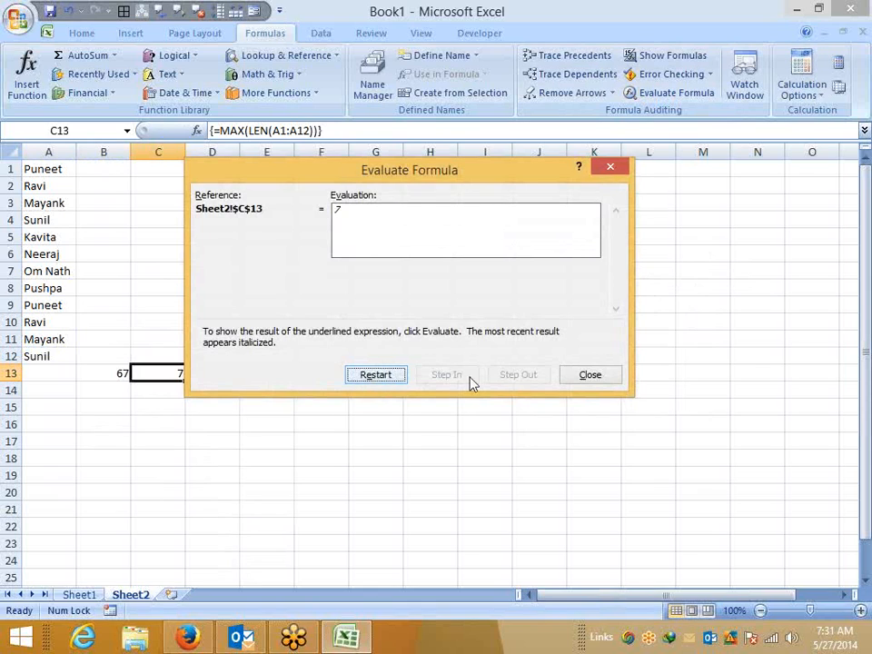
click(608, 376)
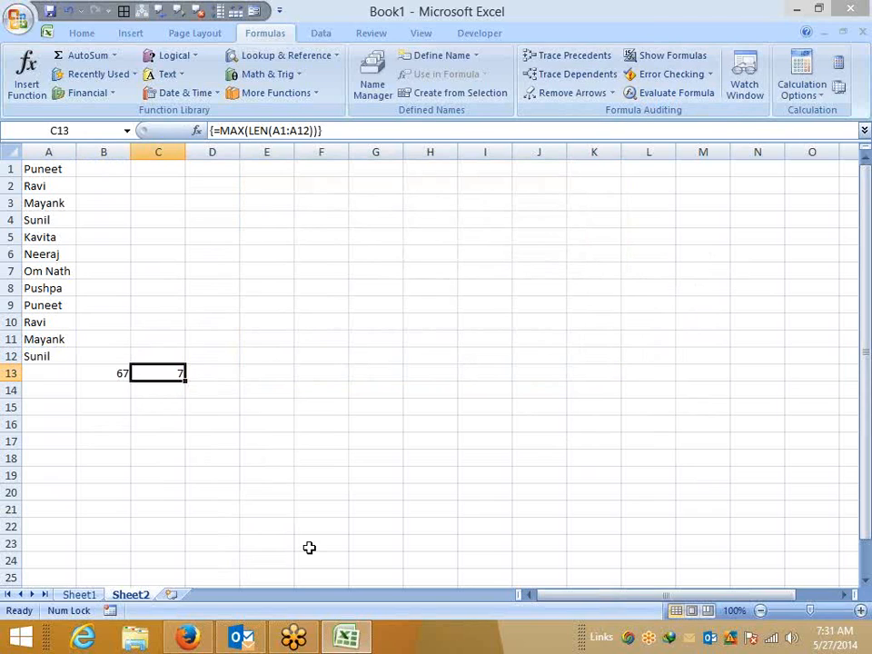
- Review the array formula in B13 and the name range A1:A12 it refers to
click(107, 377)
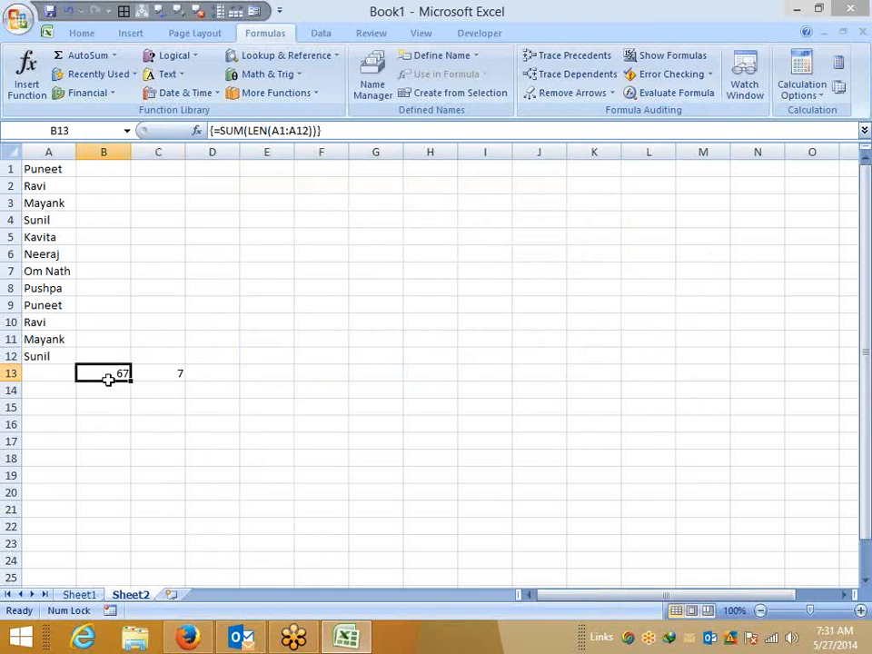
drag(41, 356, 37, 175)
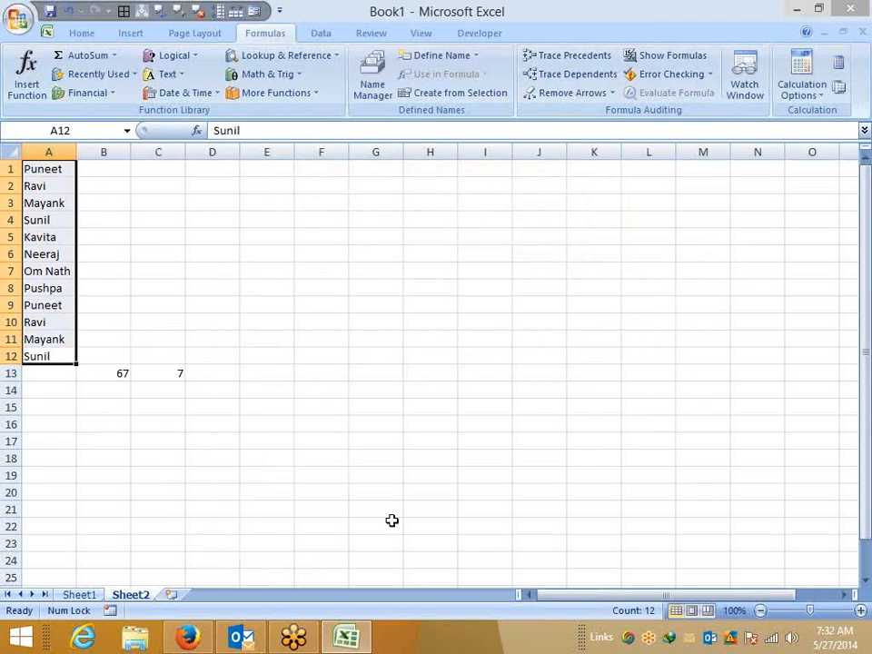
click(134, 493)
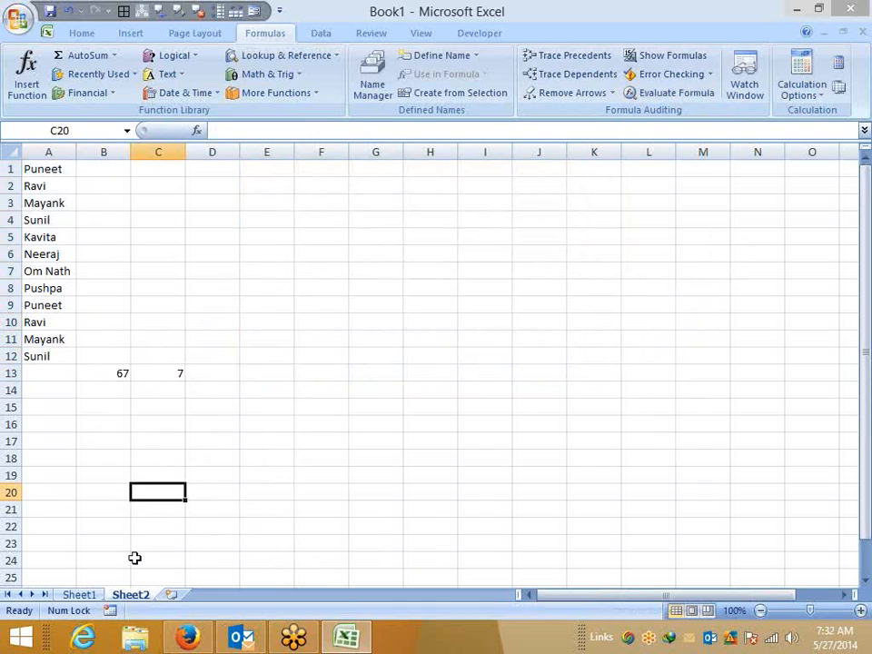
- Insert a new worksheet and enter 852, 39, 85 and 12 in A1:A4
click(172, 595)
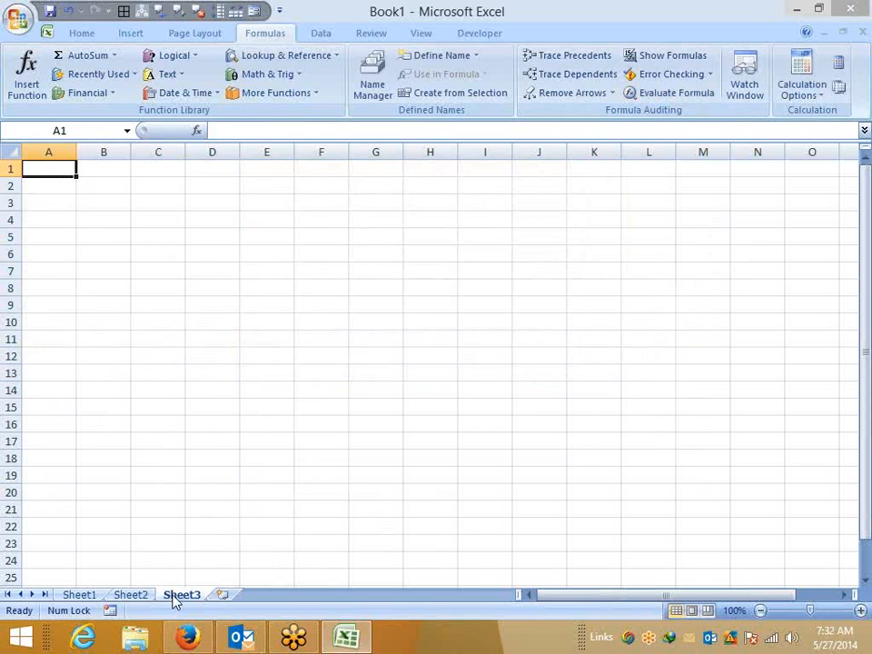
text(852)
key(Return)
text(39)
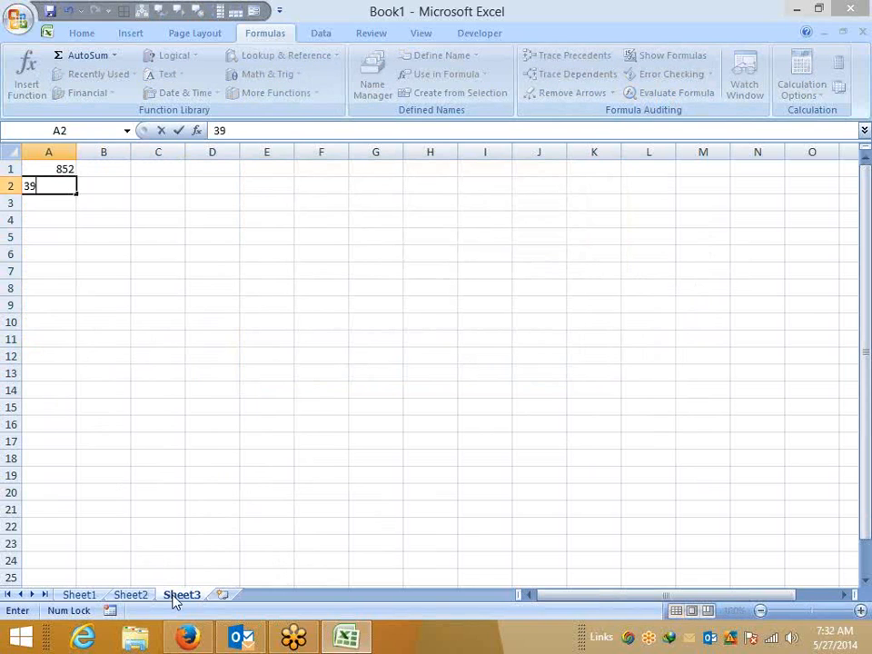
key(Return)
text(85)
key(Return)
text(1)
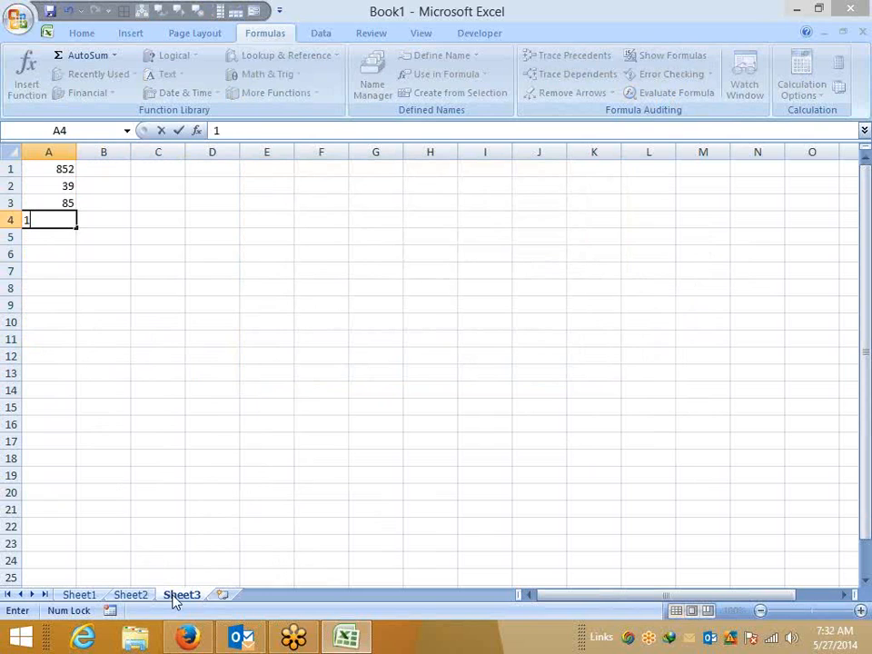
text(2)
key(Return)
- Enter 85, 25, 36 and 45 in A5:A8, and return to cell B1
text(85)
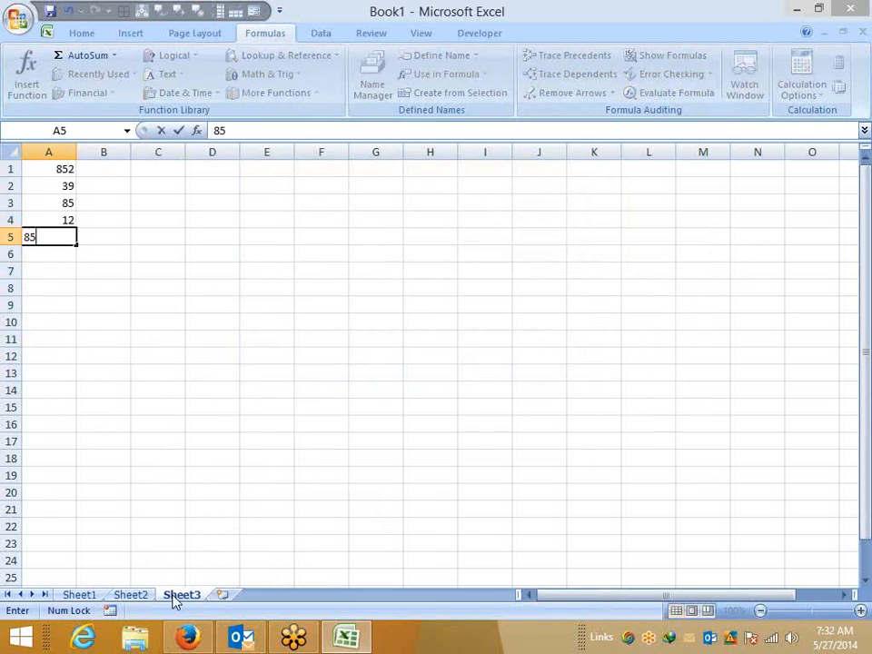
key(Return)
text(25)
key(Return)
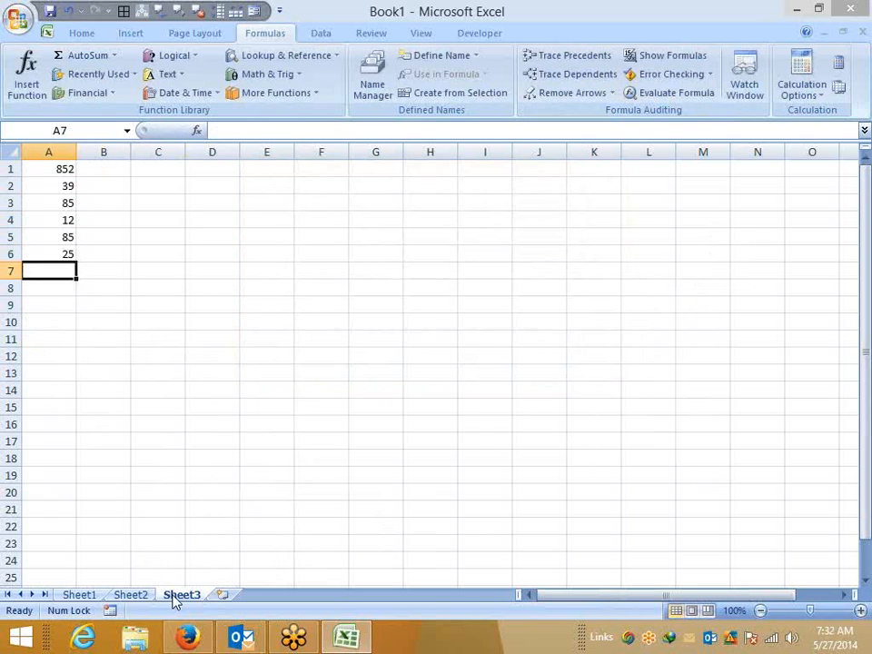
text(36)
key(Return)
text(45)
key(Return)
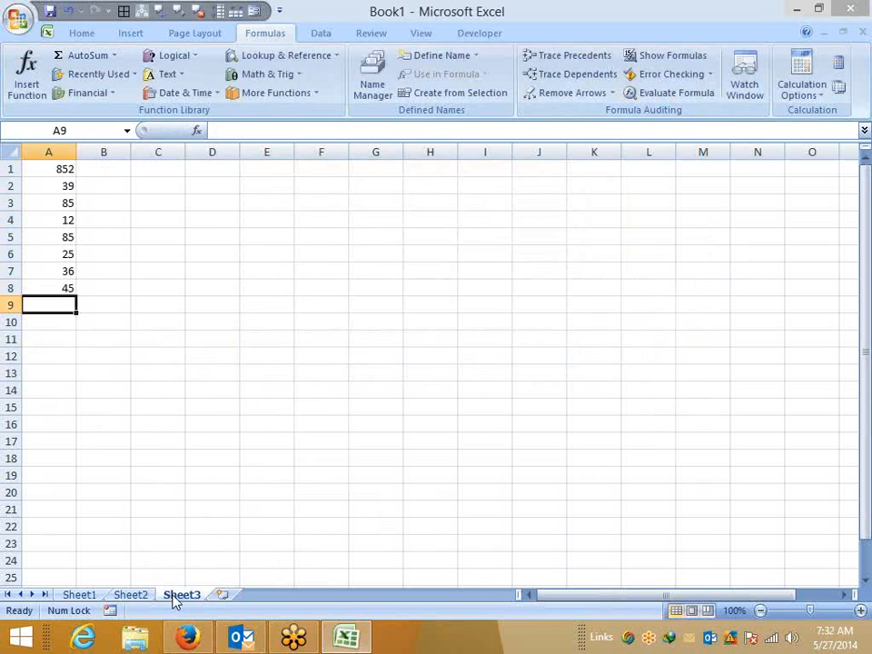
key(Up)
key(Up)
key(Up)
key(Up)
key(Up)
key(Up)
key(Up)
key(Up)
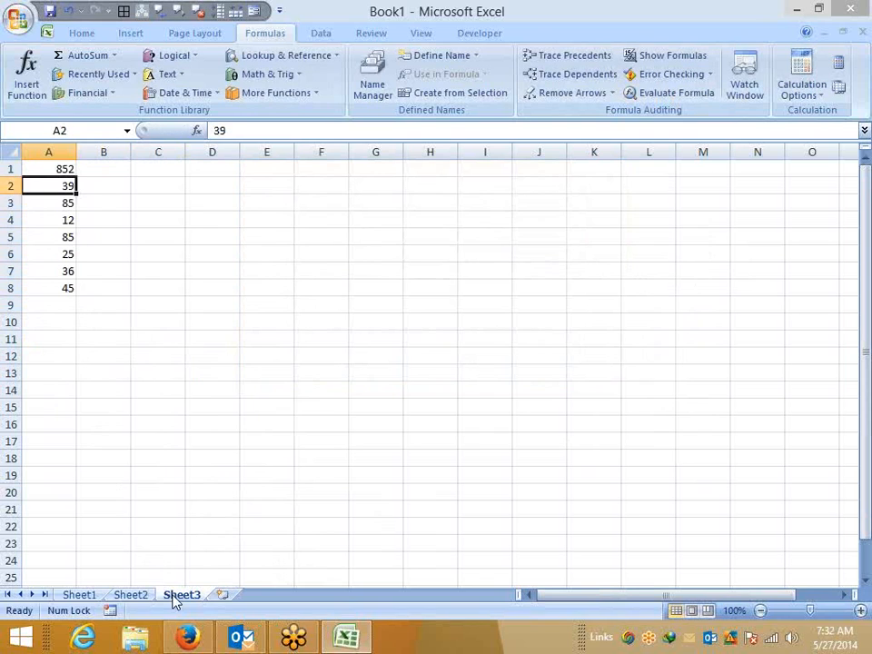
key(Right)
text(=)
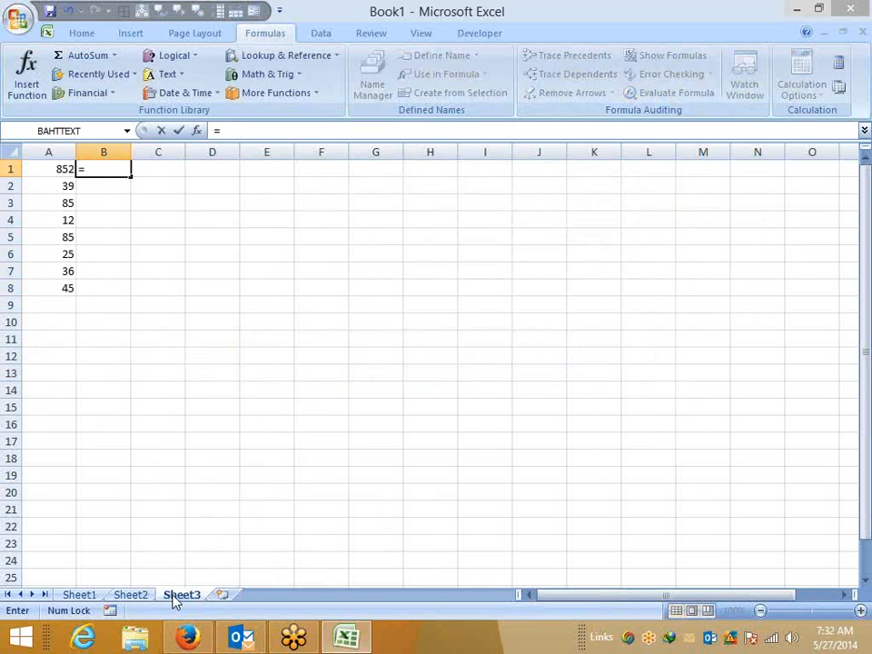
key(Left)
text(/5)
key(Escape)
- Enter the divisors 2 in B1 and 3 in B2
text(2)
key(Return)
text(3)
key(Return)
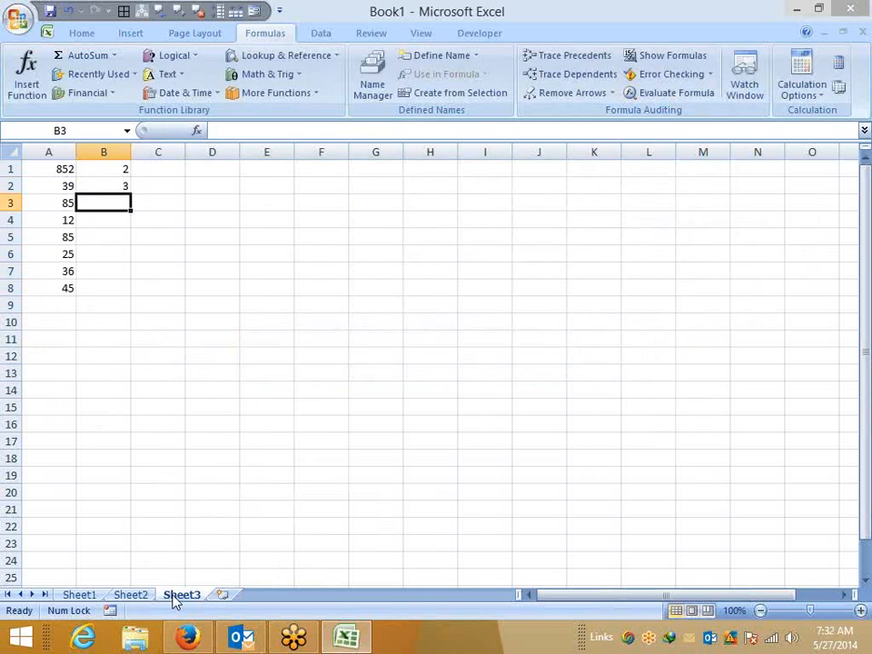
- Enter the division formula =A1/B1 in C1
key(Right)
key(Up)
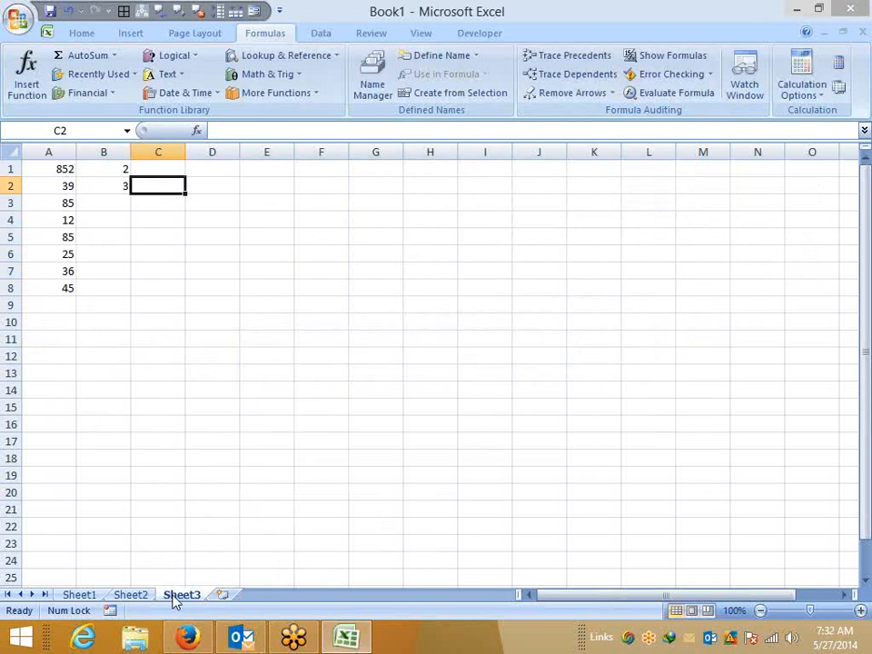
key(Up)
text(=)
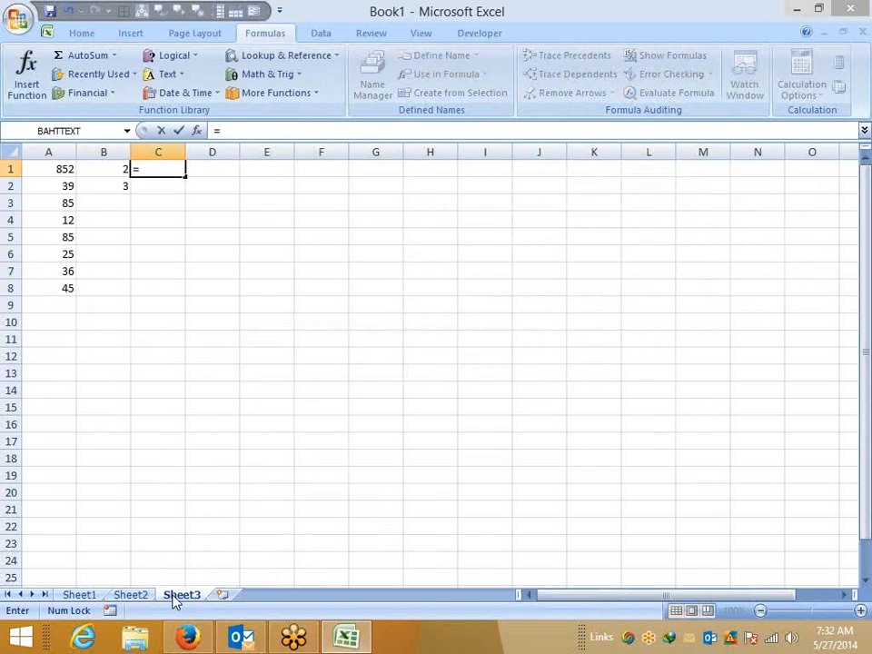
key(Left)
text(/)
key(Right)
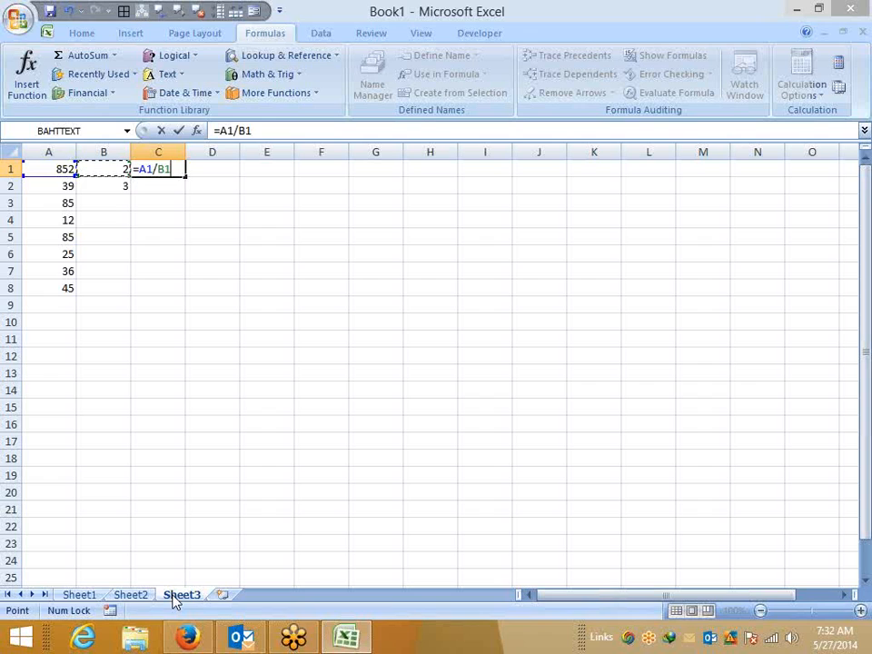
key(Return)
- Fill the division formula from C1 down through C8
key(Down)
key(ctrl+Left)
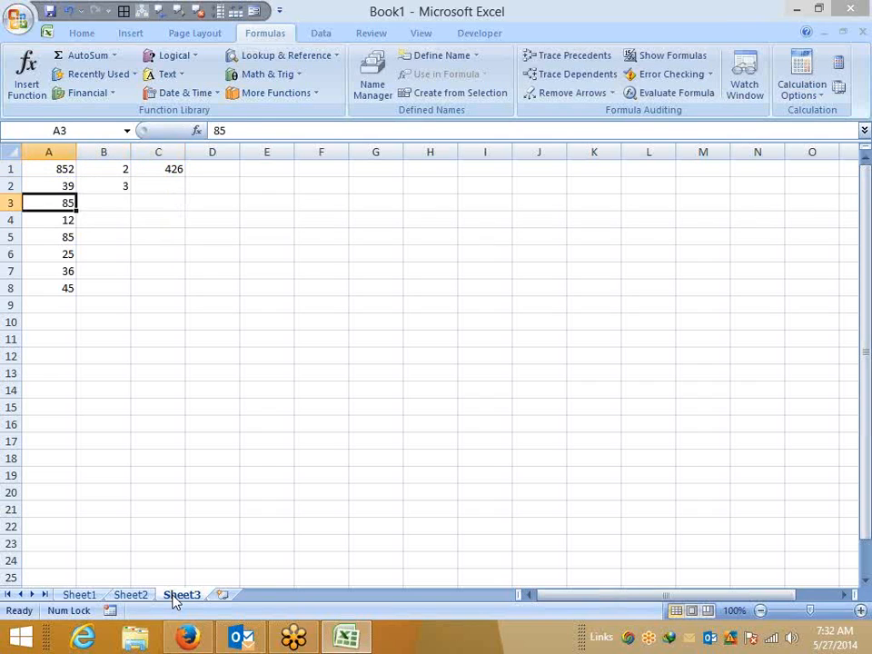
key(ctrl+Down)
key(ctrl+Right)
key(ctrl+Left)
key(Right)
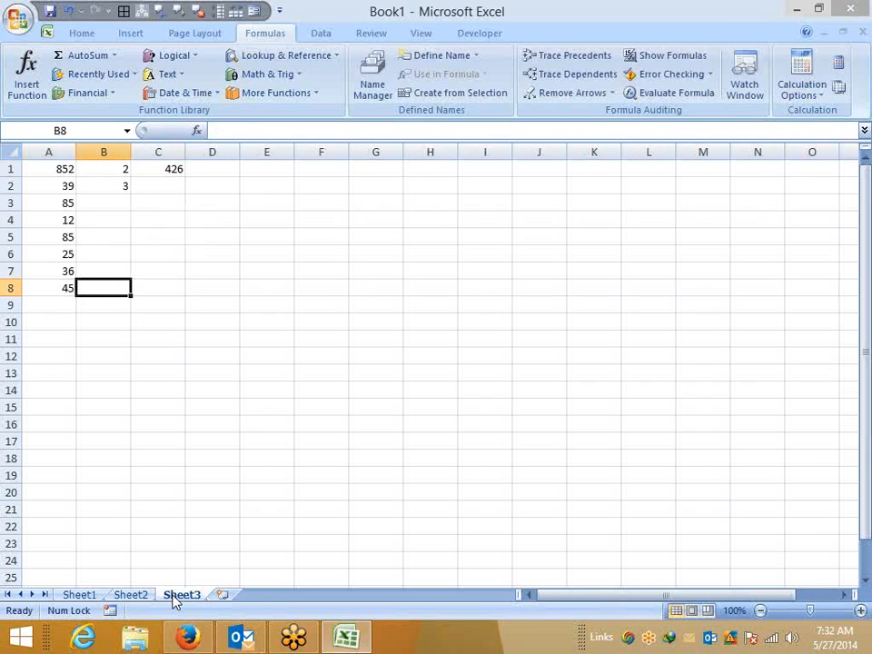
key(Right)
key(ctrl+shift+Up)
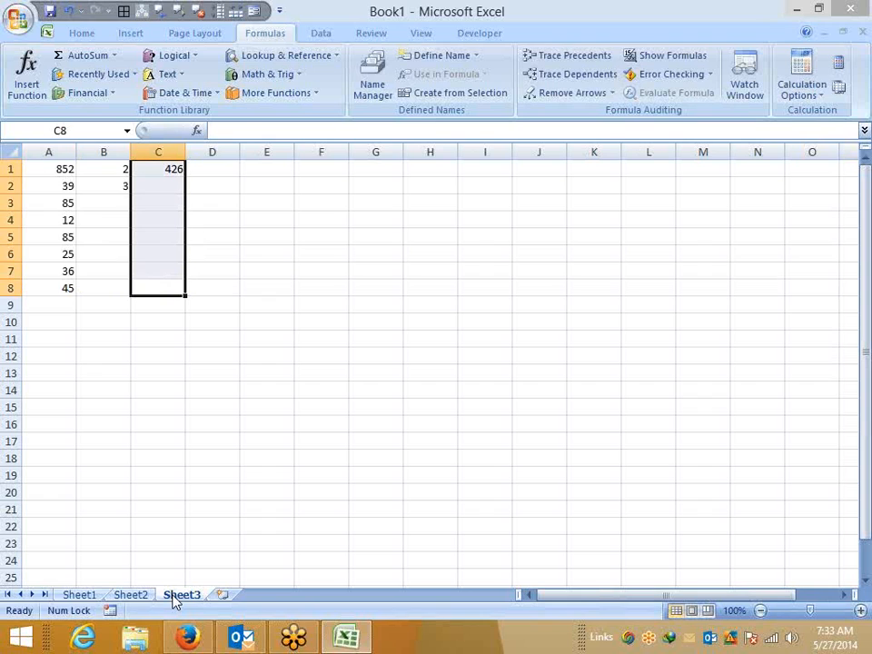
key(ctrl+d)
- Enter the divisor 5 in both B7 and B5
key(Down)
key(Left)
key(Up)
key(Up)
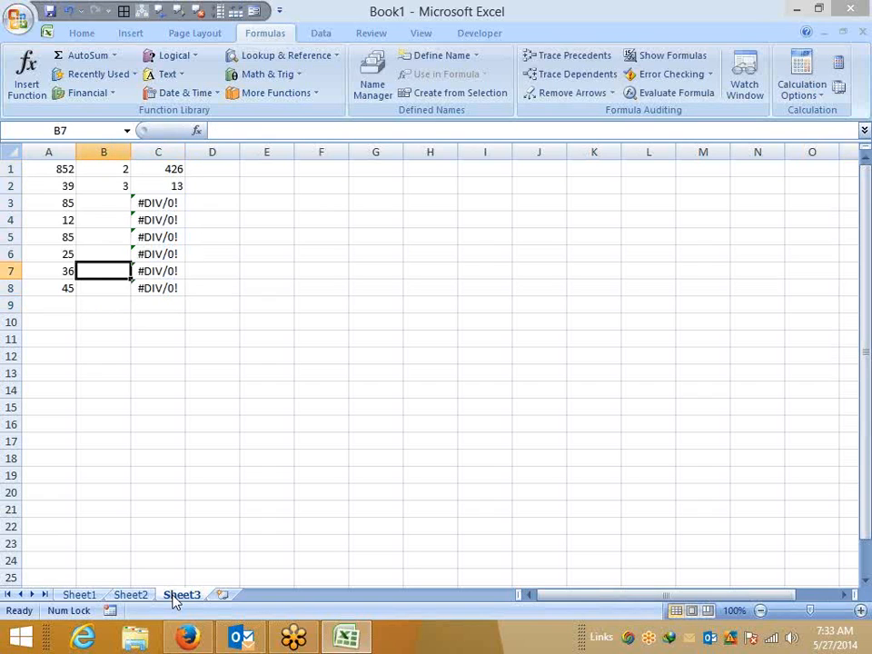
text(5)
key(Return)
key(Up)
key(Up)
key(Up)
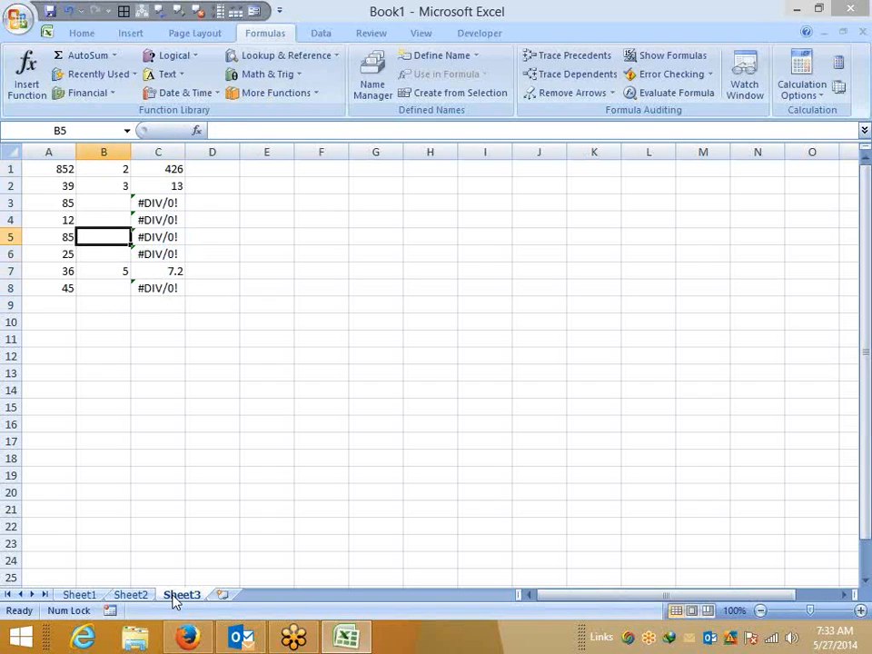
text(5)
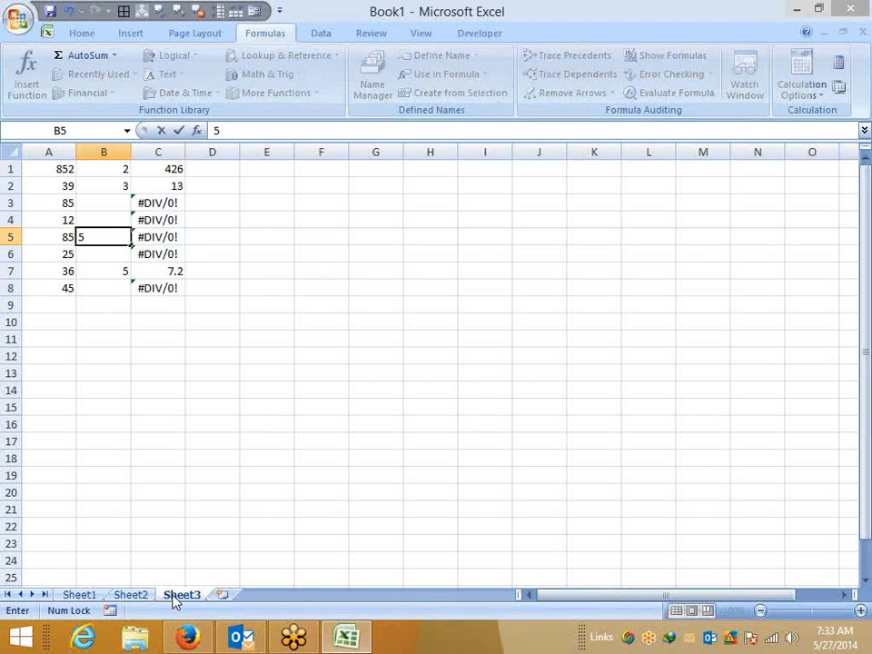
key(Return)
- Enter the divisor 73 in B3
key(Up)
key(Up)
key(Up)
text(73)
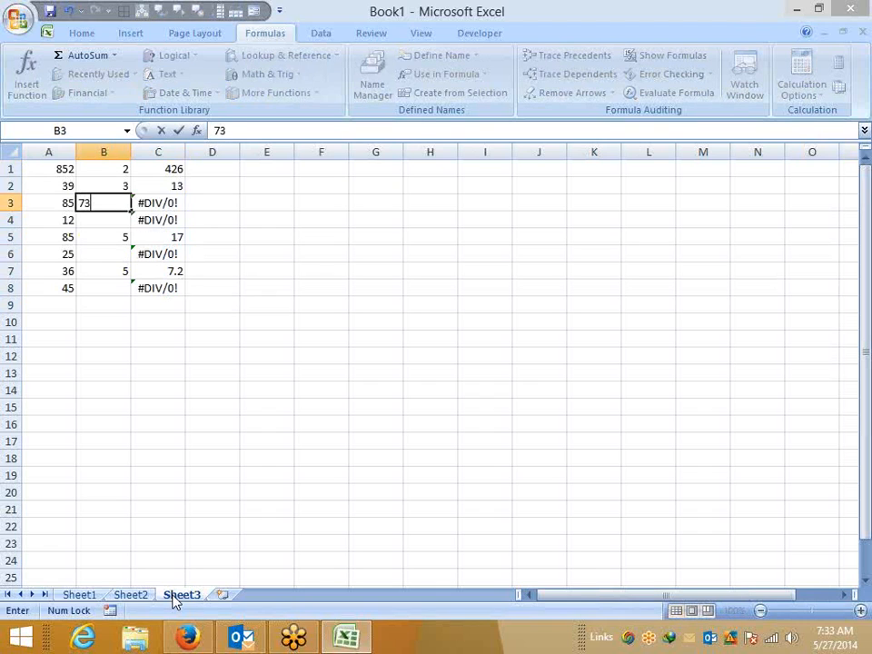
key(Return)
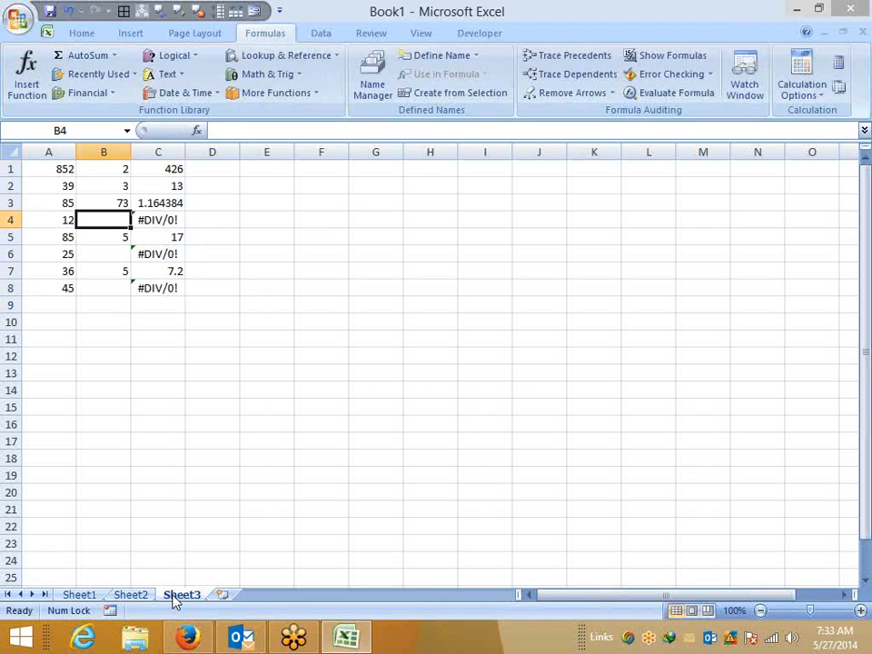
- Enter =SUM(C1:C8) in C9 to total the division results
key(Right)
key(Down)
key(Right)
key(Down)
key(Down)
key(Down)
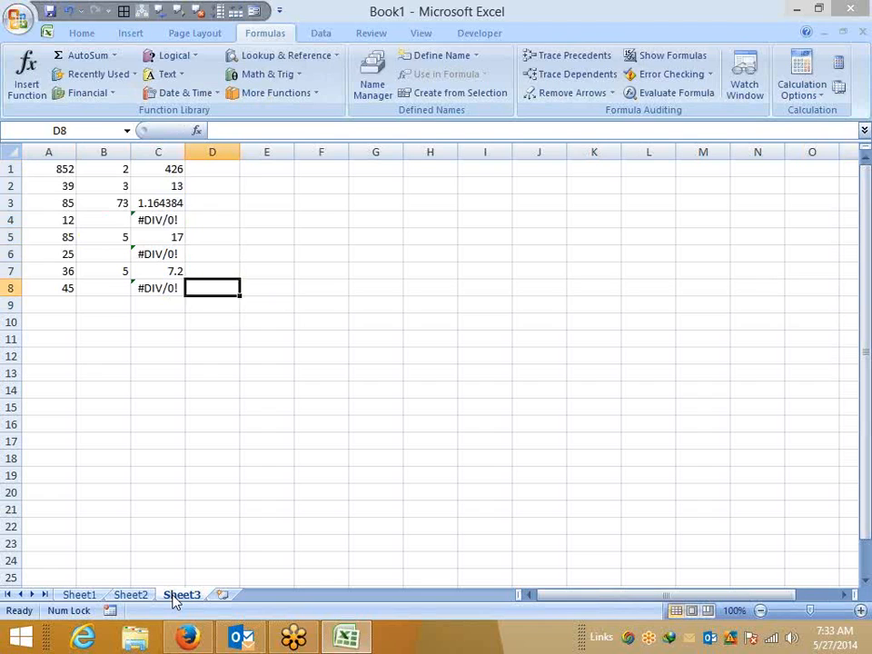
key(Down)
key(Left)
text(=sum)
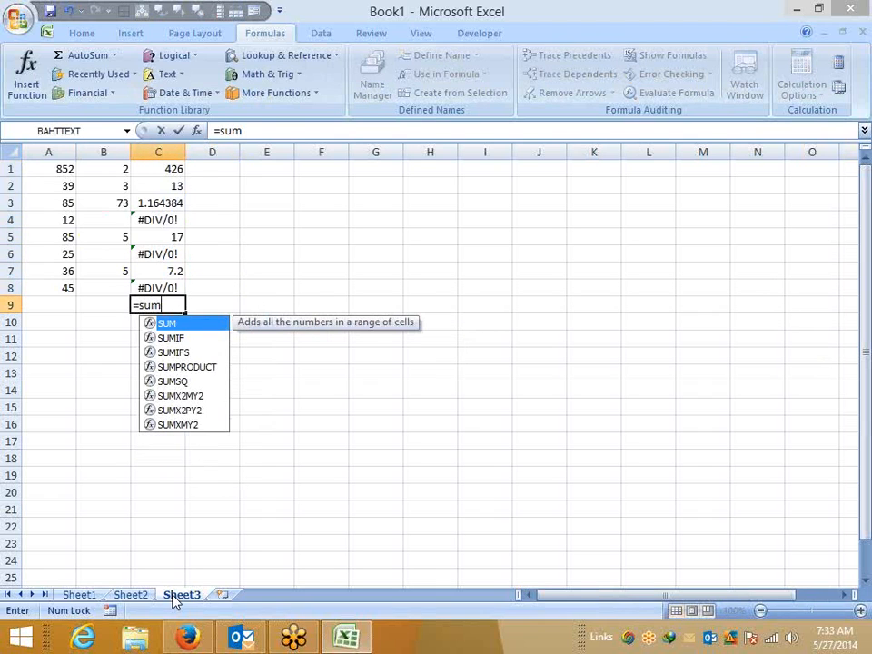
key(Tab)
key(Up)
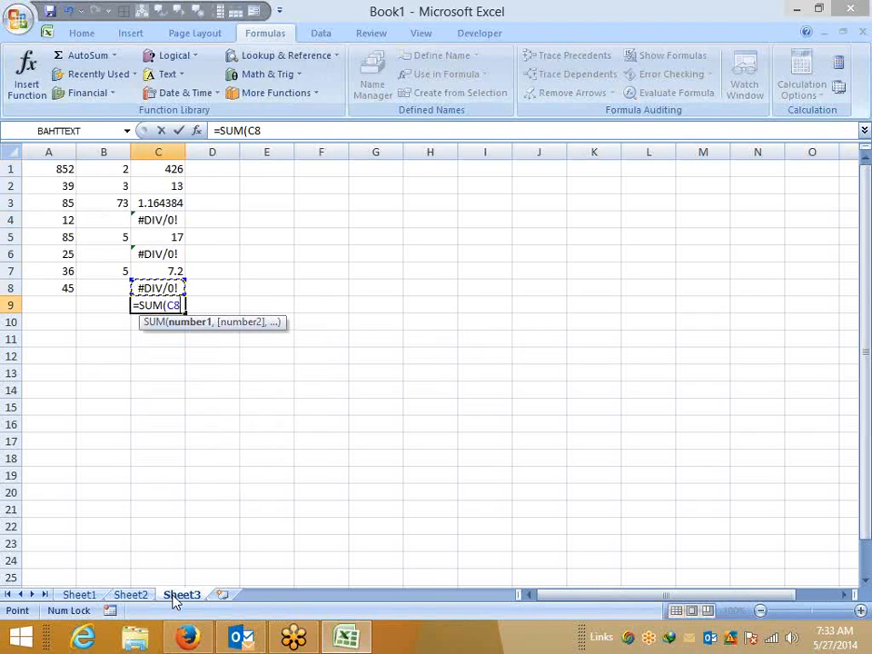
key(shift+Up)
key(shift+Up)
key(shift+Up)
key(shift+Up)
key(shift+Up)
key(shift+Up)
key(shift+Up)
key(Return)
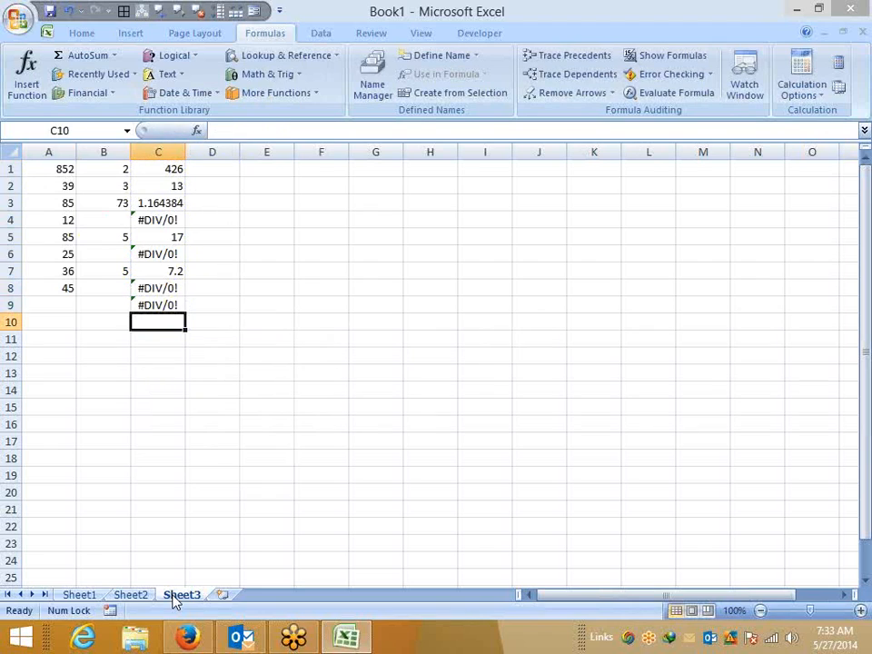
- Enter 54 as text with a leading apostrophe in E11 and look at its error-checking options
key(Up)
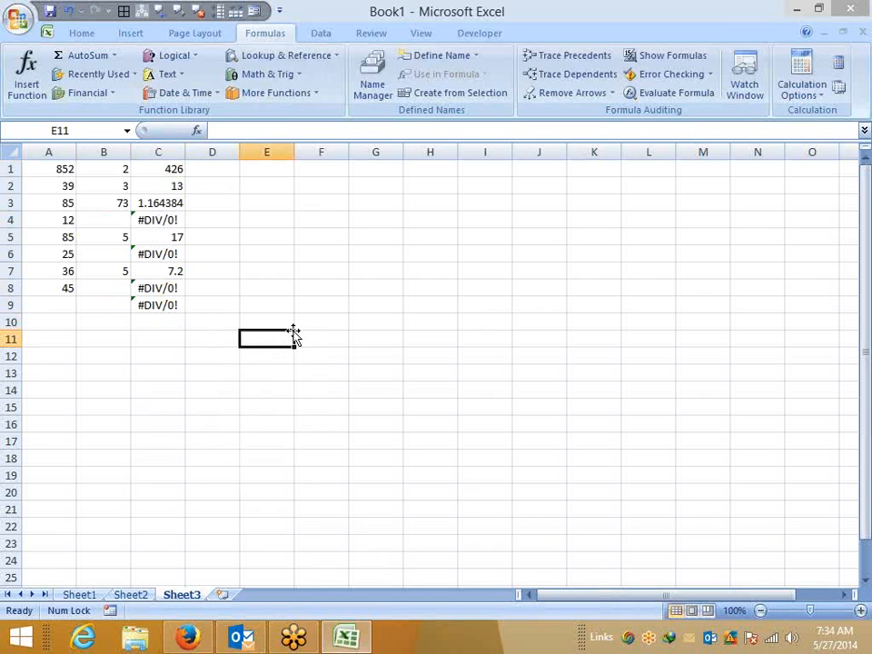
text('54)
key(Return)
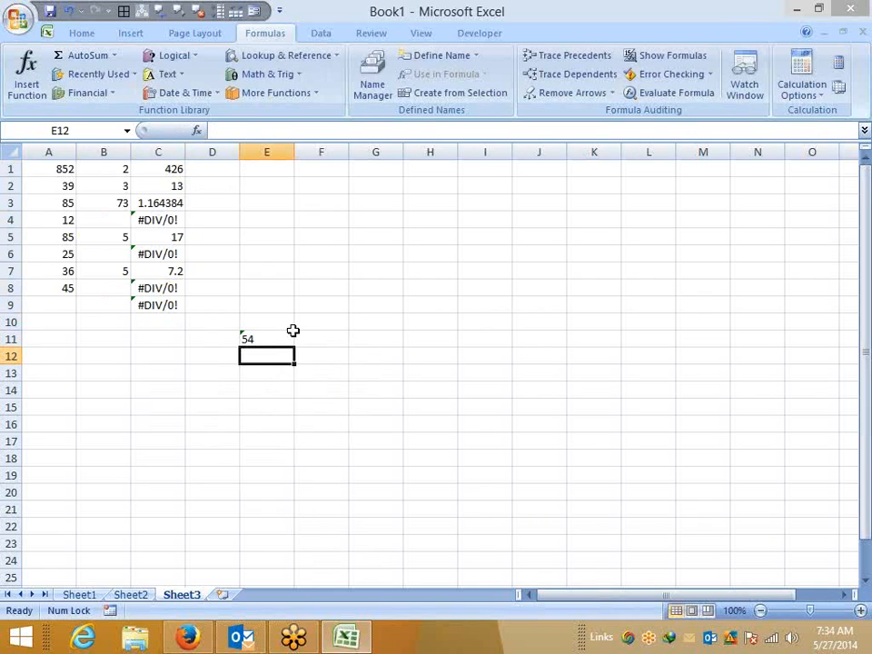
click(247, 338)
click(224, 341)
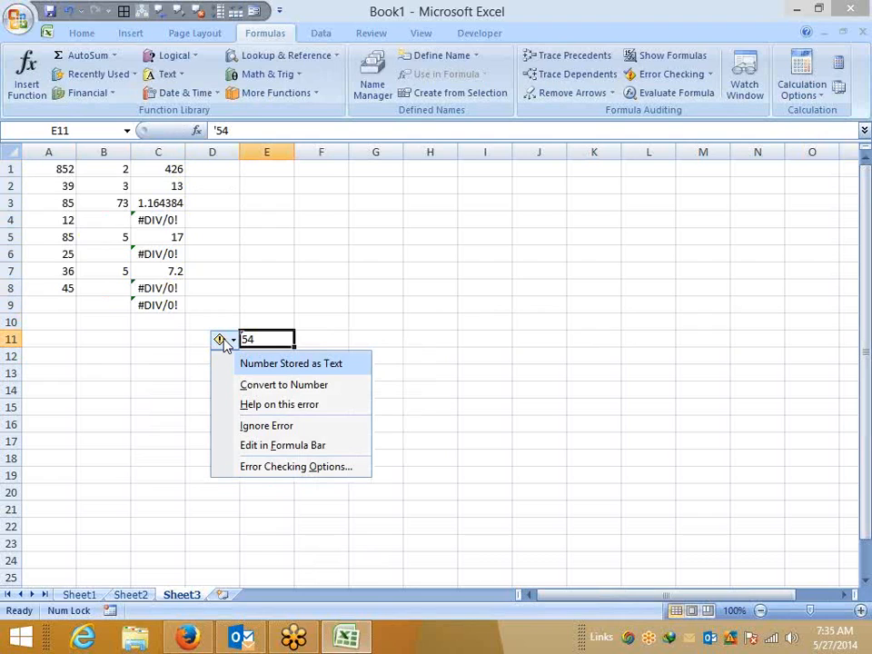
click(227, 321)
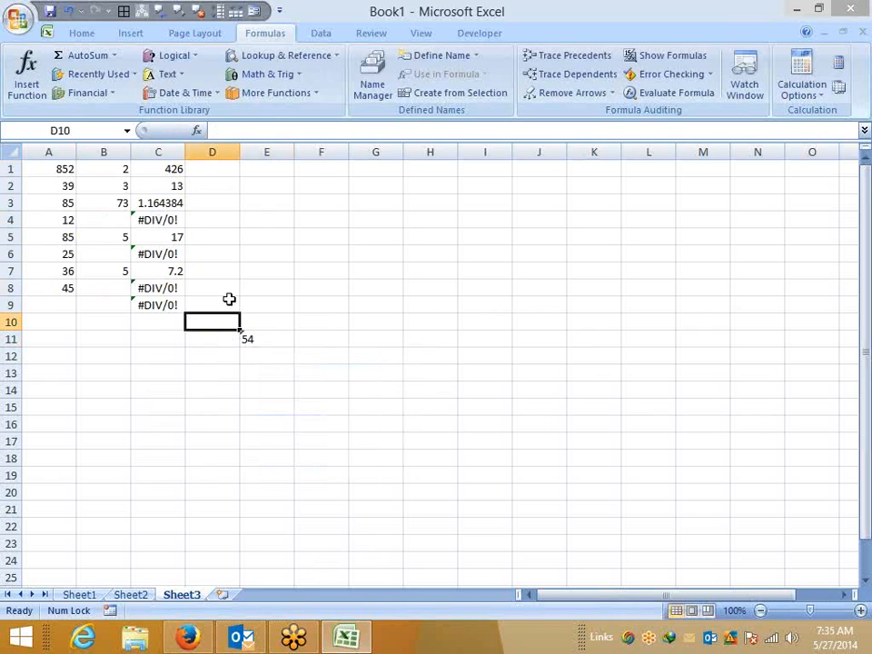
- Clear the sample text number from E11 and the SUM formula from C9
drag(230, 300, 258, 353)
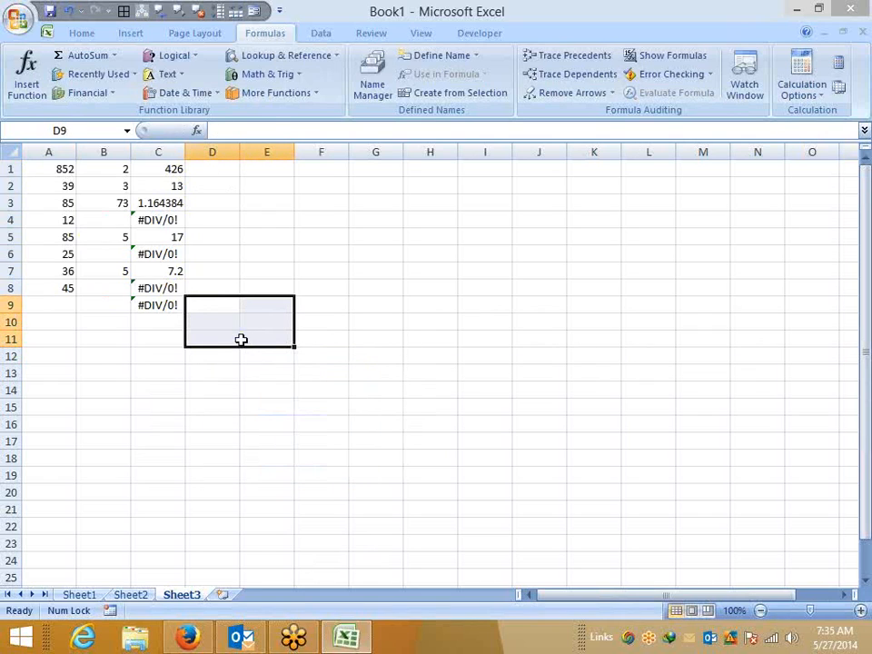
click(166, 305)
drag(164, 282, 156, 167)
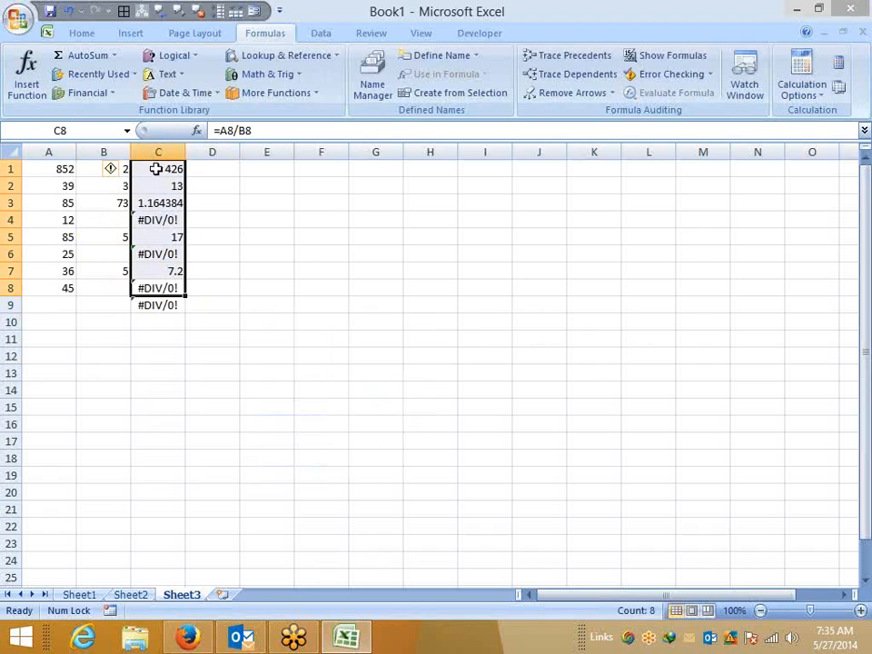
click(151, 307)
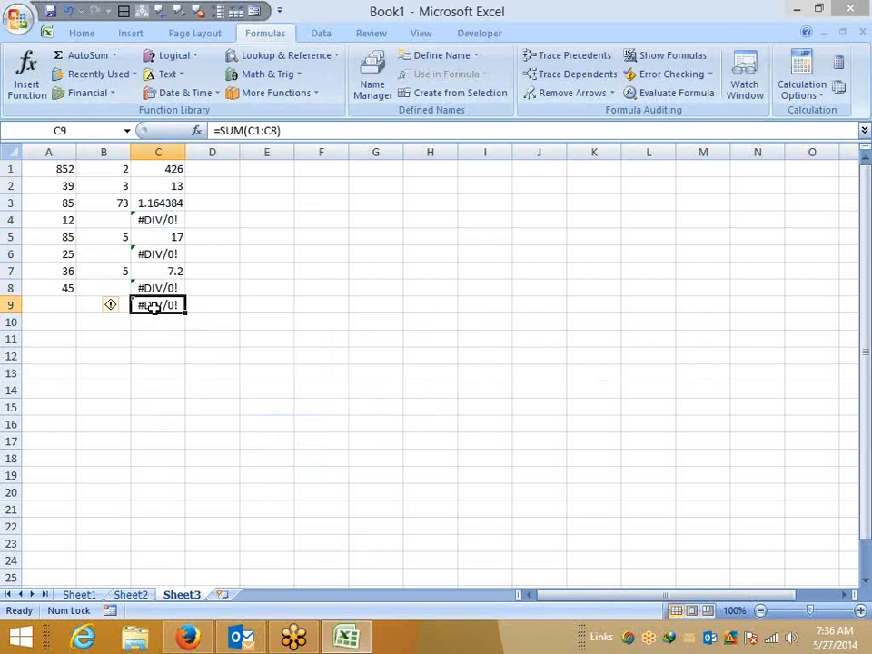
key(Delete)
- Enter =IFERROR(C1,0) in D1 to replace division errors with 0
key(Up)
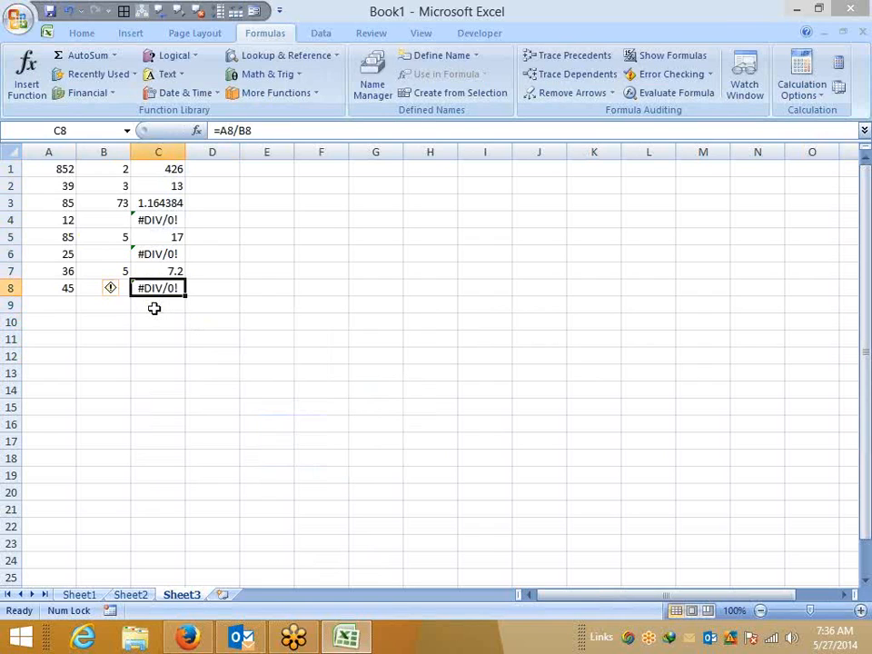
key(ctrl+Up)
key(Right)
text(=if)
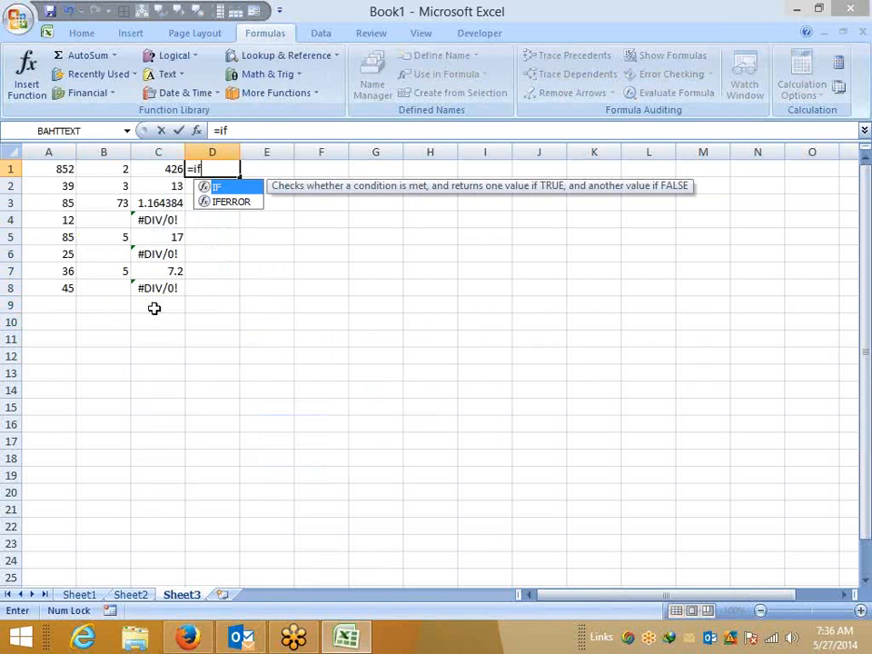
key(Down)
key(Tab)
key(Left)
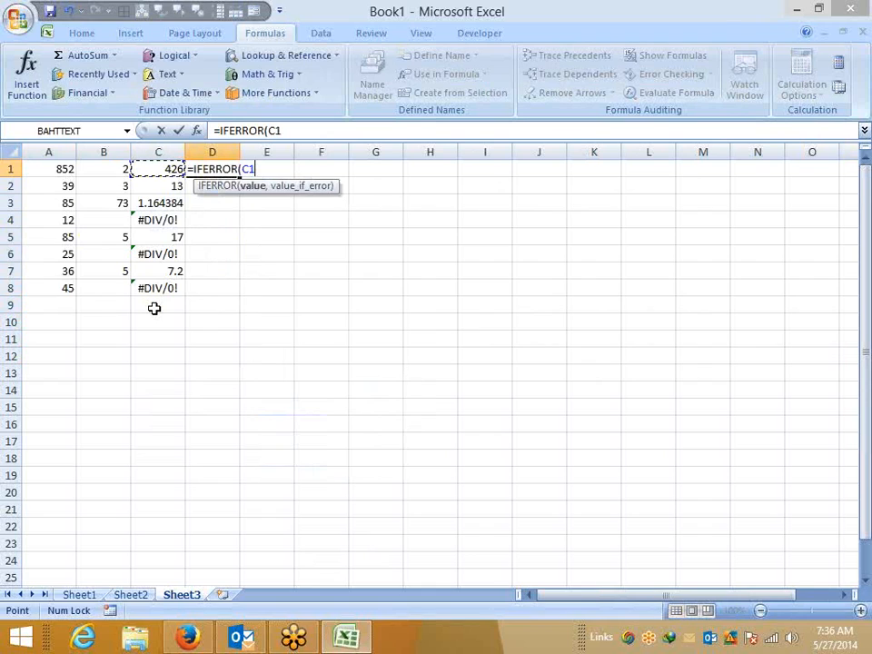
text(,0)
key(Return)
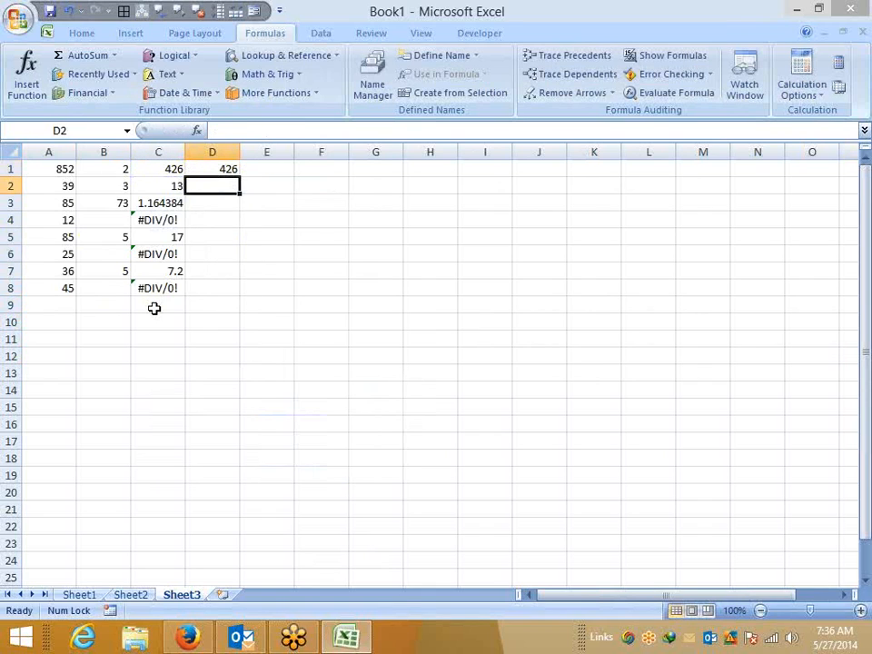
- Fill the IFERROR formula from D1 down through D8
key(Left)
key(ctrl+Down)
key(Right)
key(ctrl+shift+Up)
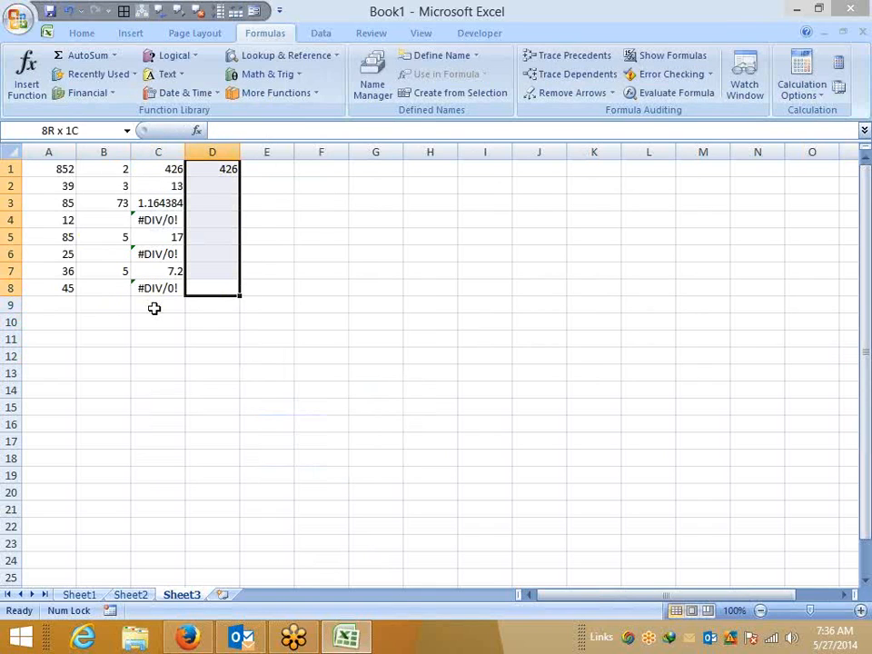
text(d)
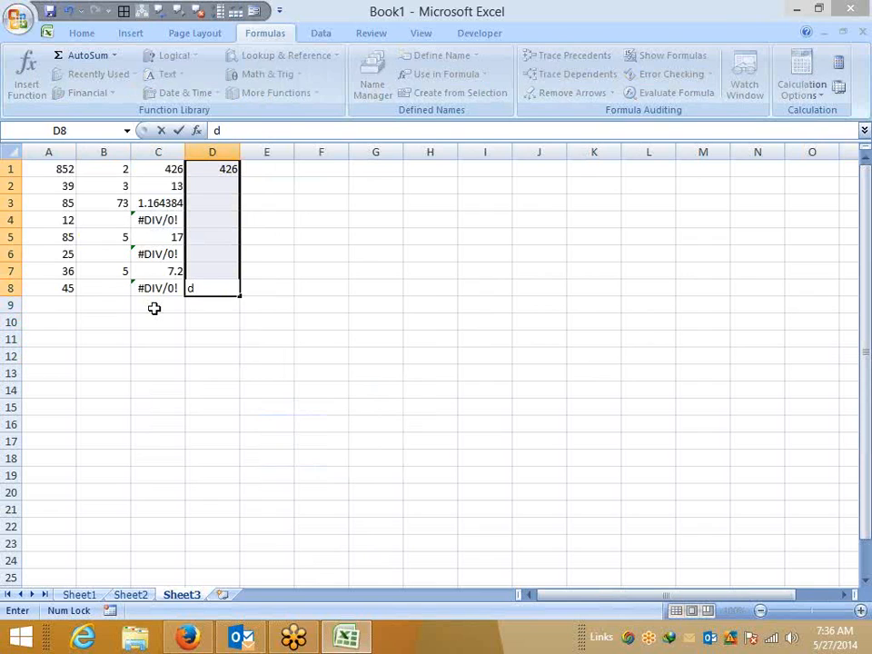
key(Escape)
key(ctrl+d)
- Total D1:D8 in D9 with a SUM formula and select the column's results up to D1
key(ctrl+Down)
key(ctrl+Up)
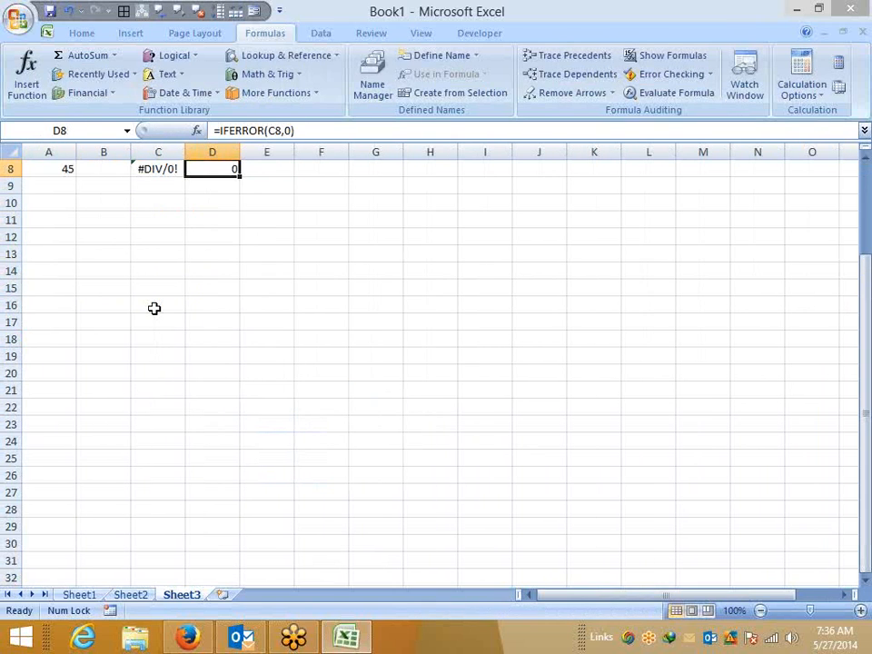
key(Down)
key(alt+equal)
key(ctrl+Return)
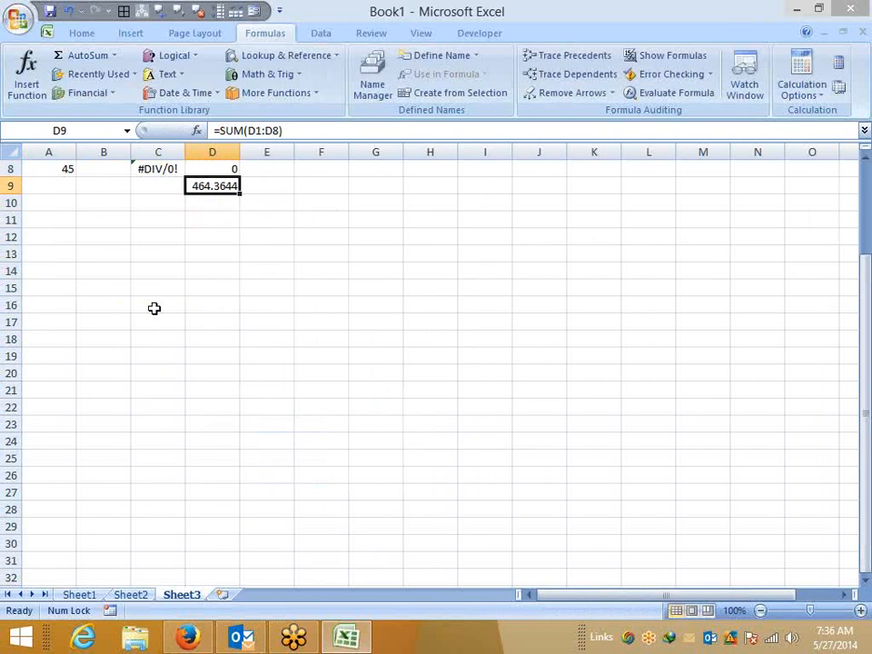
key(ctrl+shift+Up)
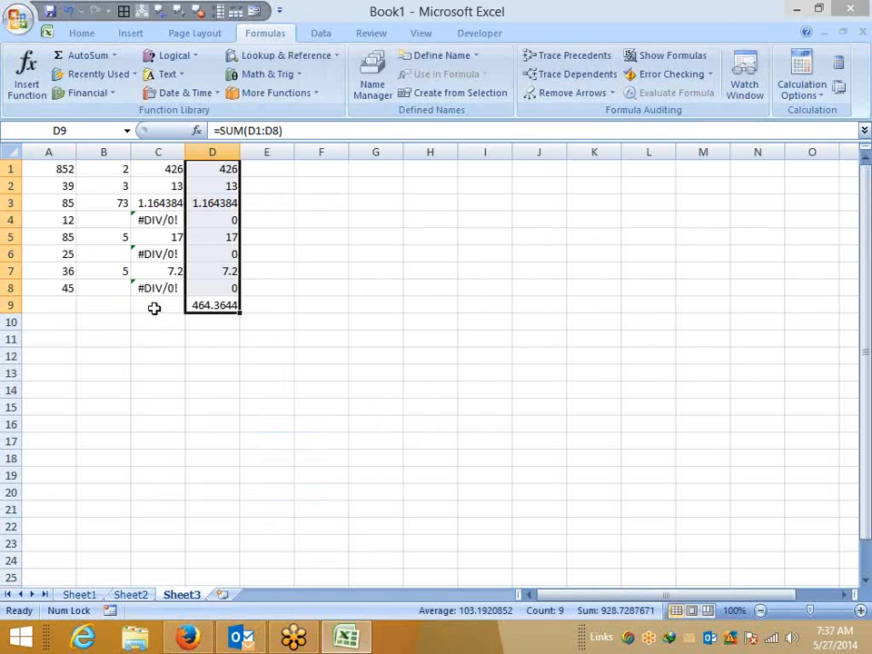
- Enter =SUM(IFERROR(C1:C8,0)) in C9 as an ordinary formula
key(Down)
key(Up)
key(Left)
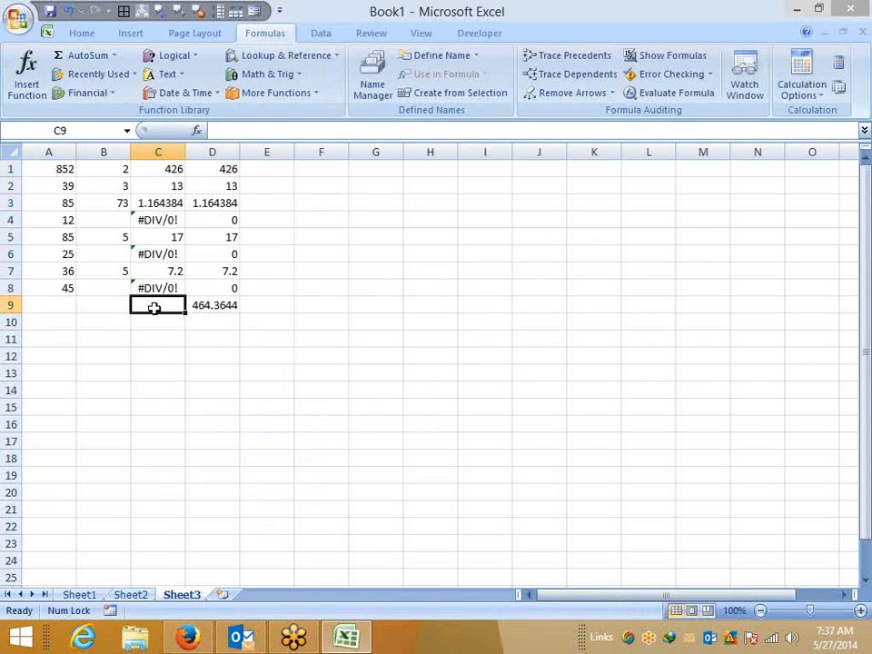
text(=sum)
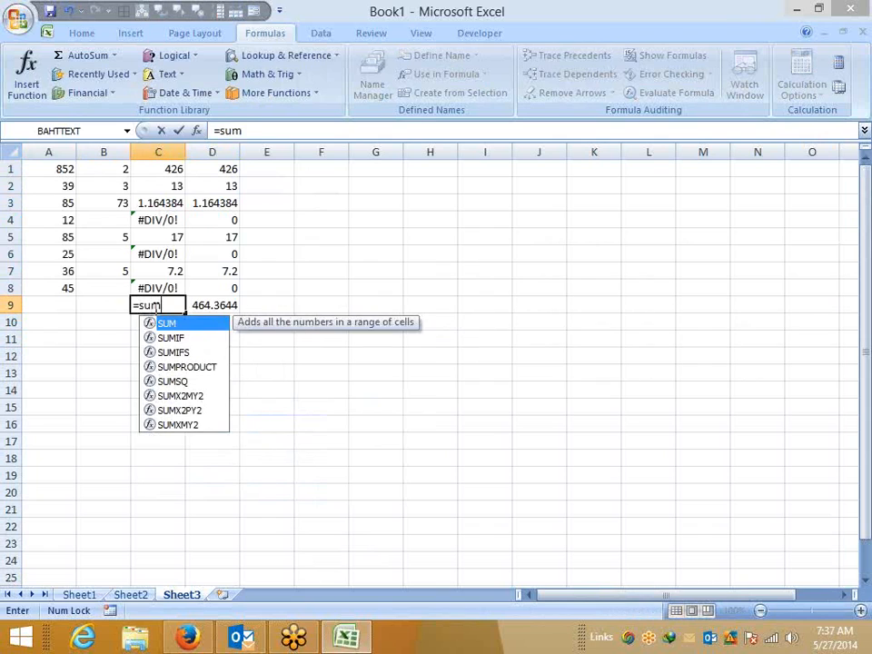
key(Tab)
text(if)
key(Down)
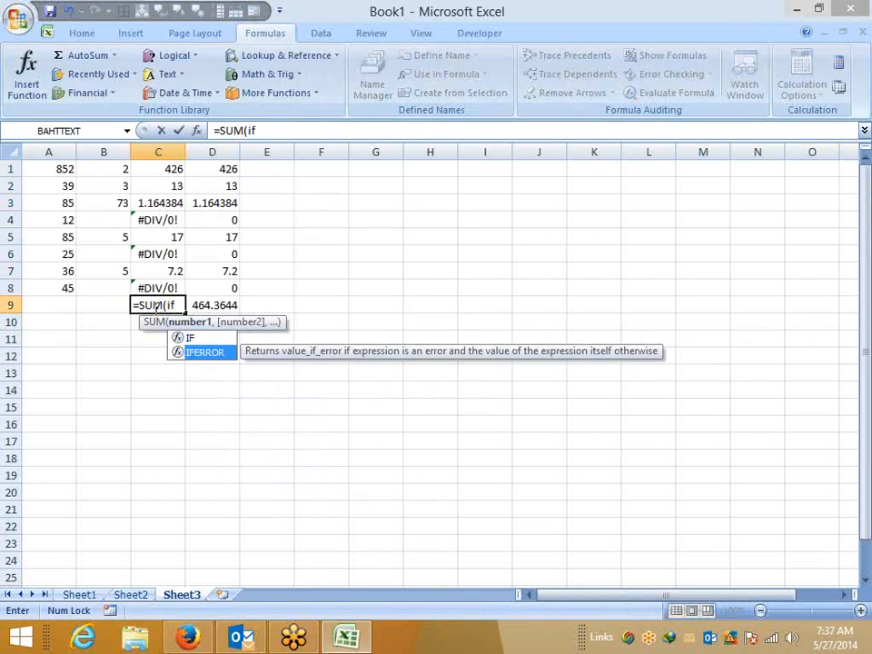
key(Tab)
key(Up)
key(shift+Up)
key(shift+Up)
key(shift+Up)
key(shift+Up)
key(shift+Up)
key(shift+Up)
key(shift+Up)
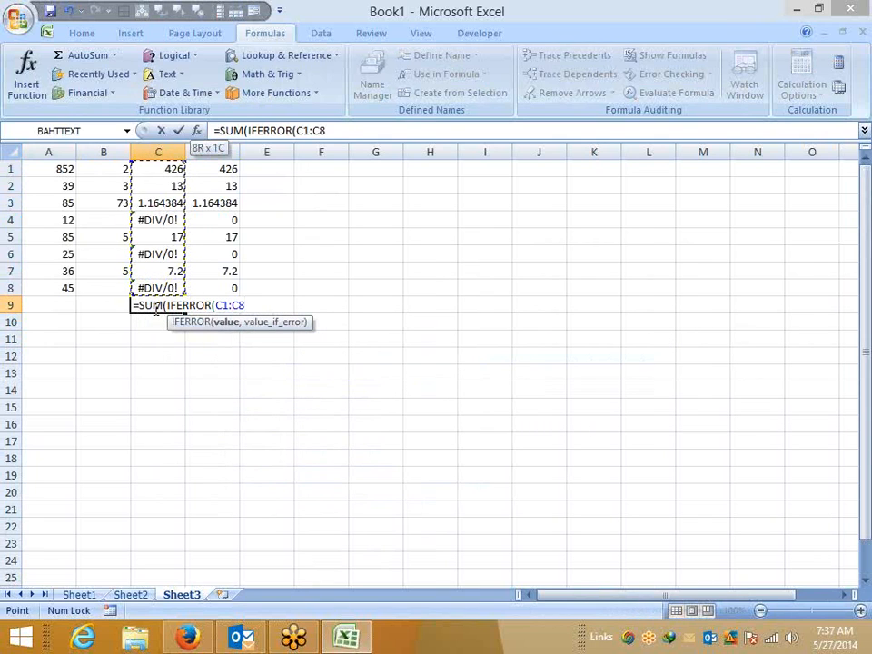
text(,0)
key(Return)
key(Return)
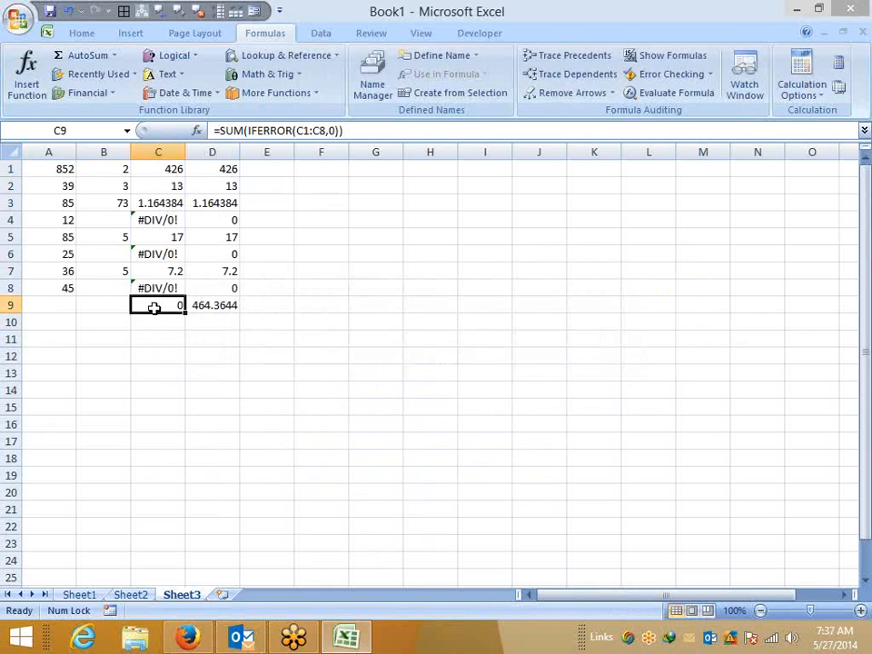
- Re-enter =SUM(IFERROR(C1:C8,0)) in C9 as an array formula and evaluate it step by step to the result
key(F2)
key(ctrl+shift+Return)
click(670, 92)
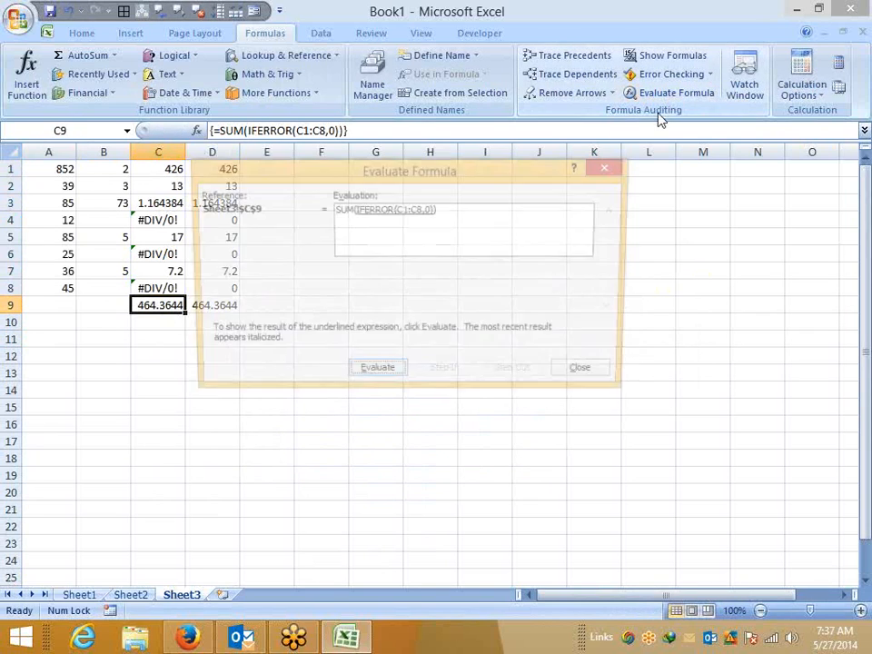
click(375, 382)
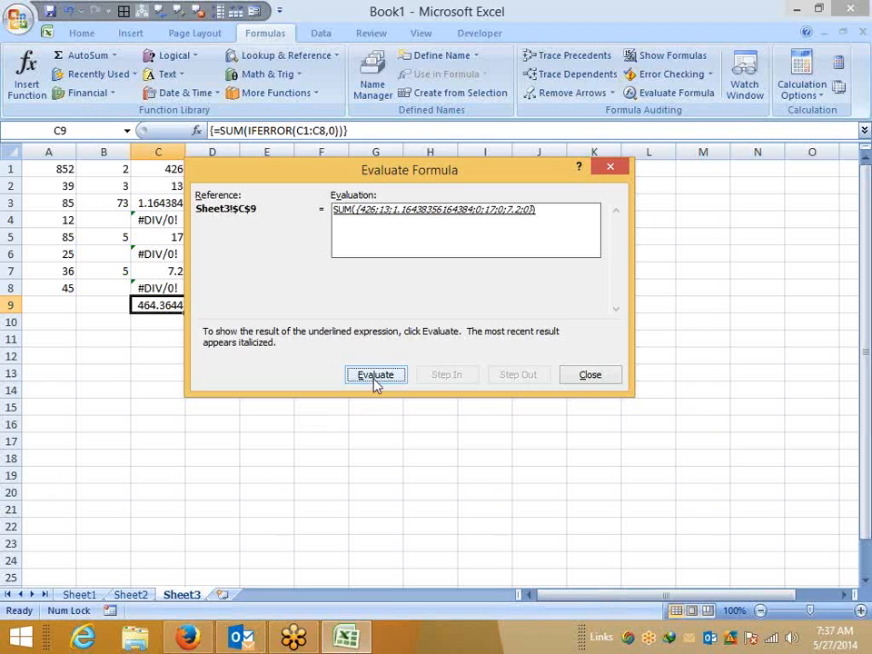
click(375, 381)
click(581, 373)
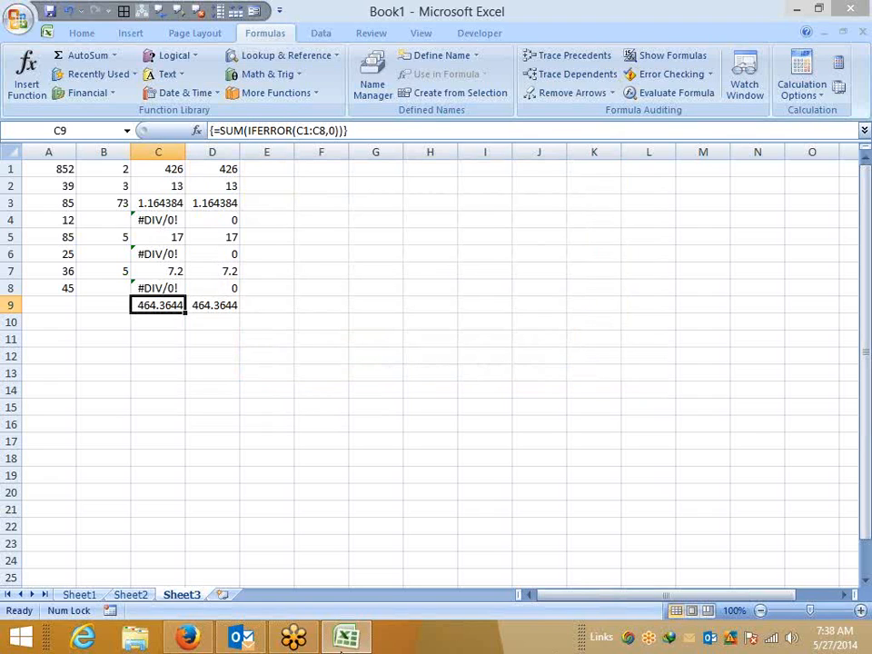
- Insert a new worksheet after Sheet3
click(224, 594)
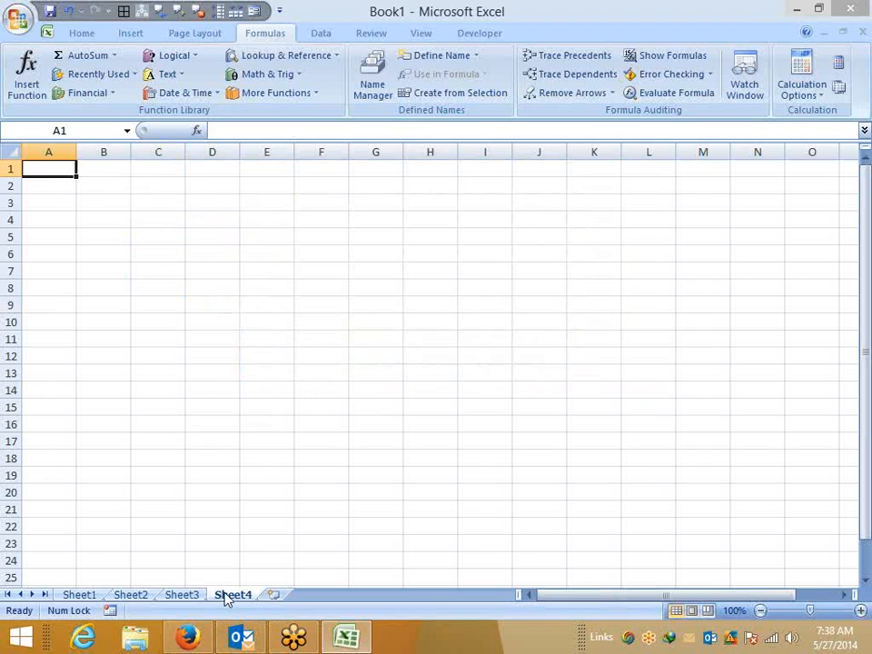
- Examine the fallback value and the C1:C8 range in C9's array formula on Sheet3, and return to Sheet4
click(183, 595)
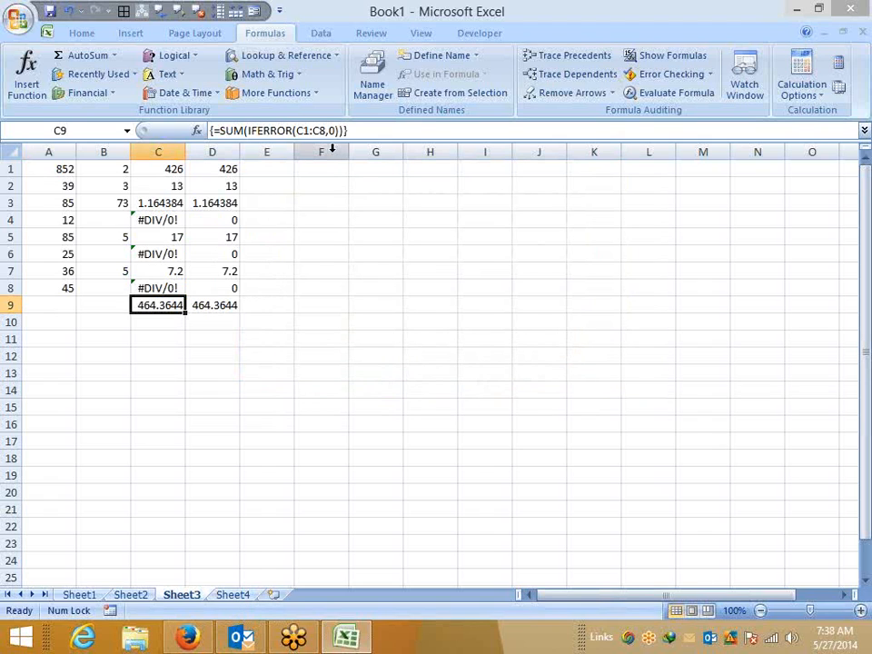
double_click(332, 131)
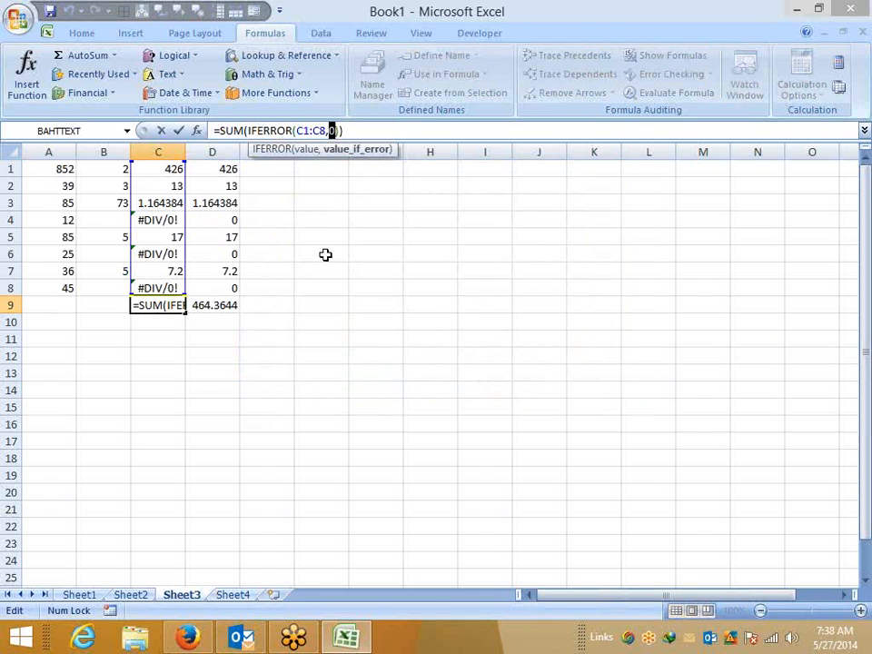
key(Left)
key(Left)
key(Left)
key(Left)
key(Left)
key(Left)
key(Left)
key(shift+Right)
key(shift+Right)
key(shift+Right)
key(shift+Right)
key(shift+Right)
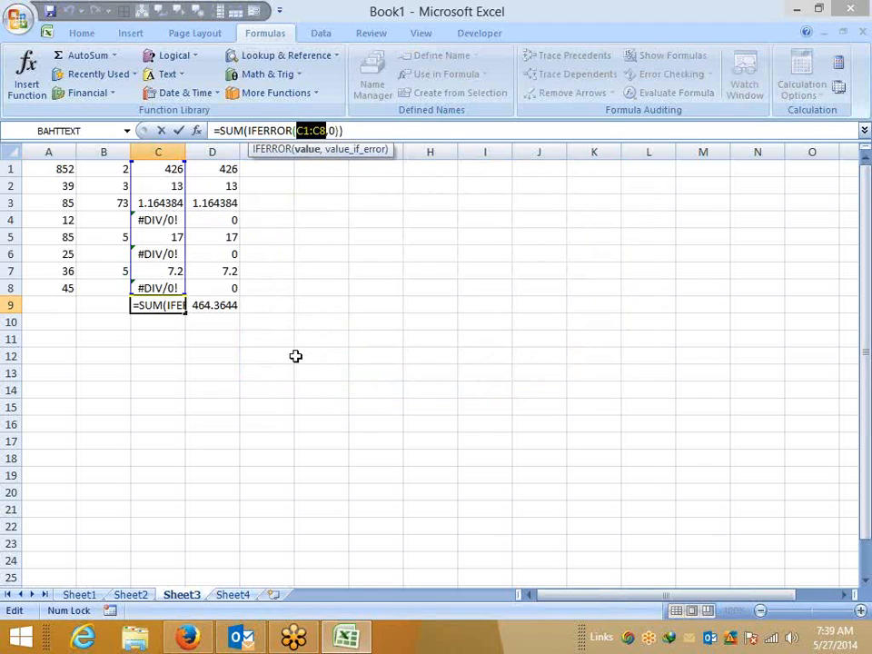
key(ctrl+shift+Return)
click(235, 597)
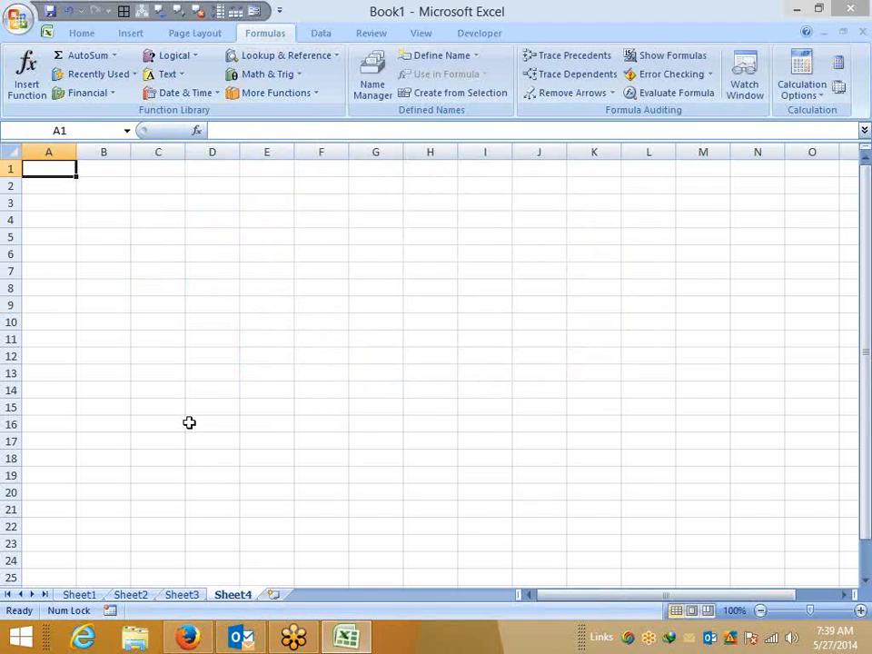
text(8)
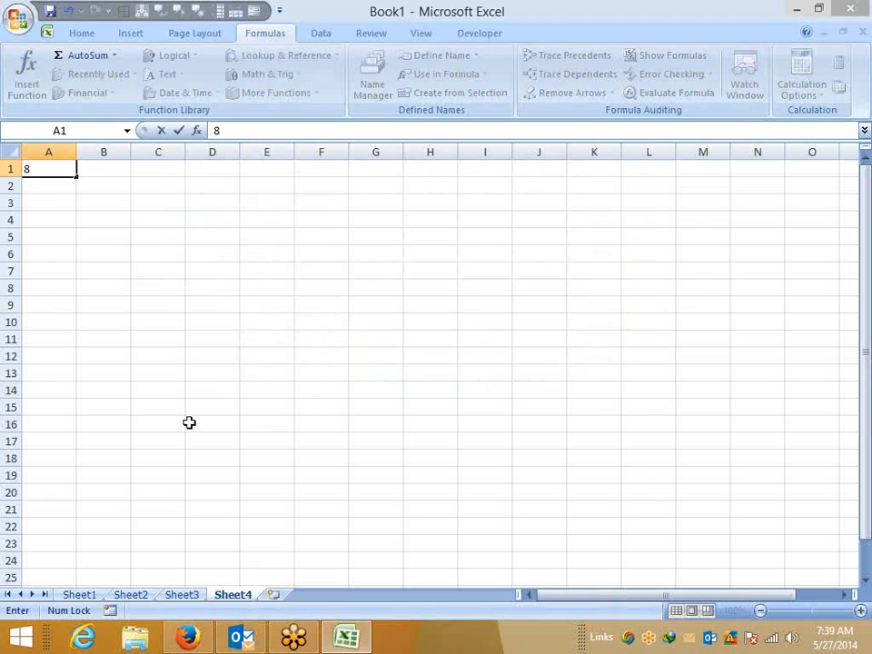
key(Escape)
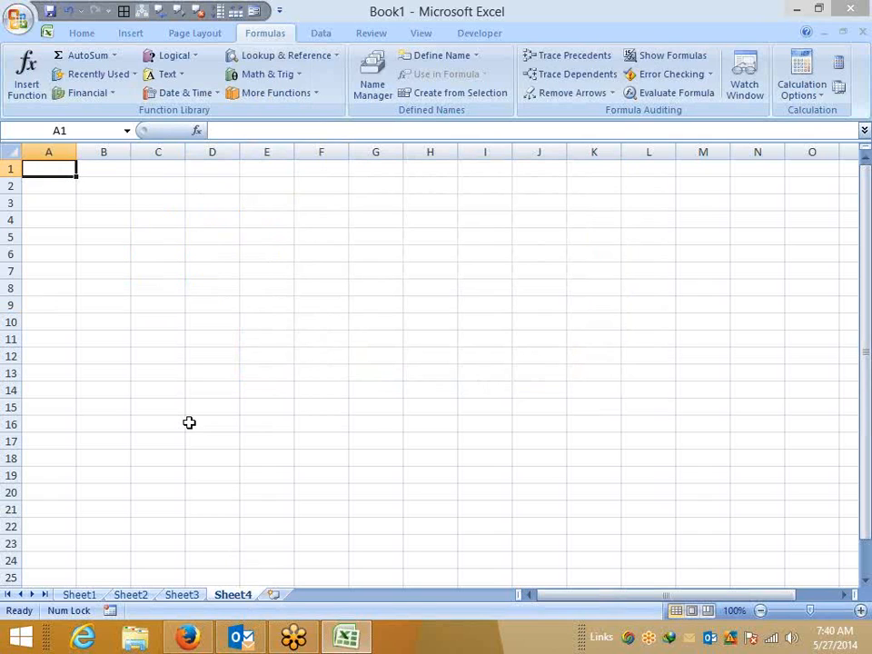
text(sujee)
key(Escape)
- Enter a first name in A1 and fill the list of names down to A13
text(Puneet)
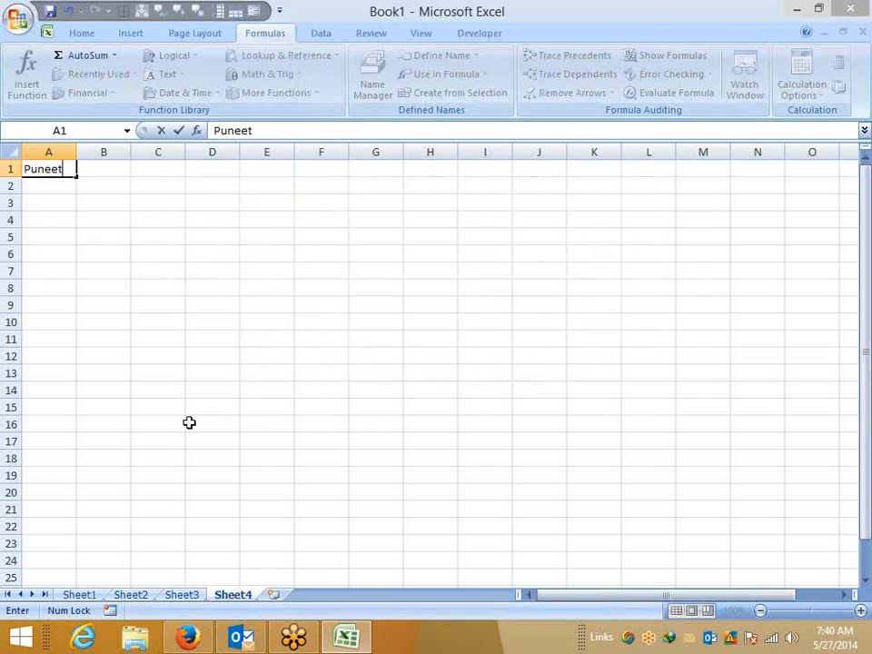
click(103, 235)
click(64, 169)
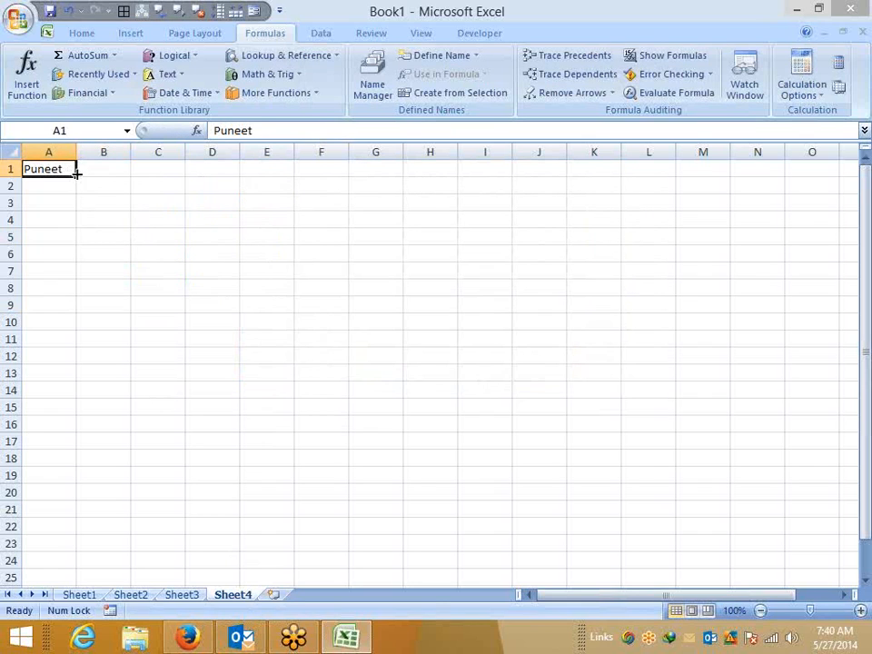
drag(77, 173, 74, 380)
- Enter =RANDBETWEEN(10,90) in B1 to generate a random number beside the first name
click(101, 170)
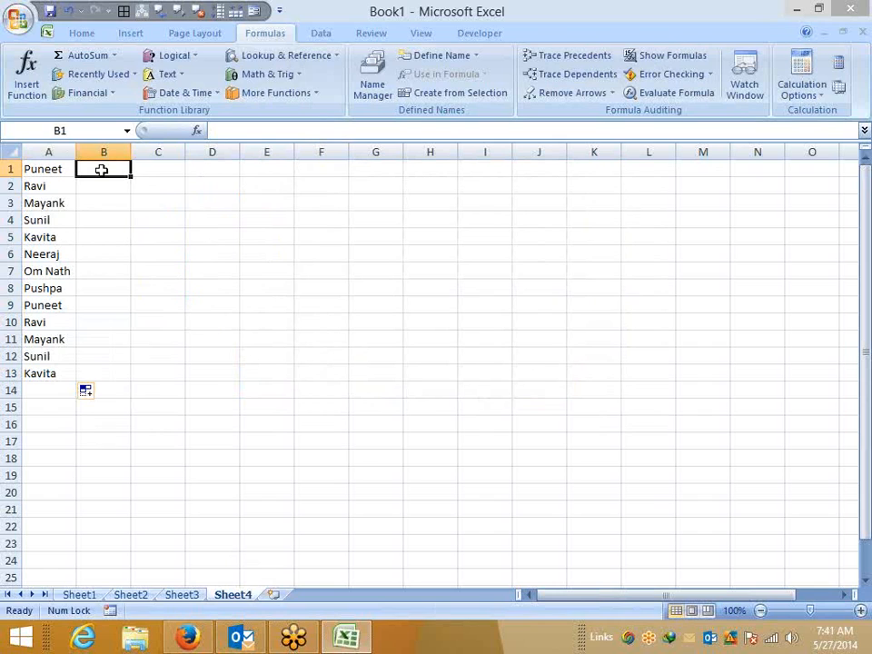
text(=ra)
key(Down)
key(Tab)
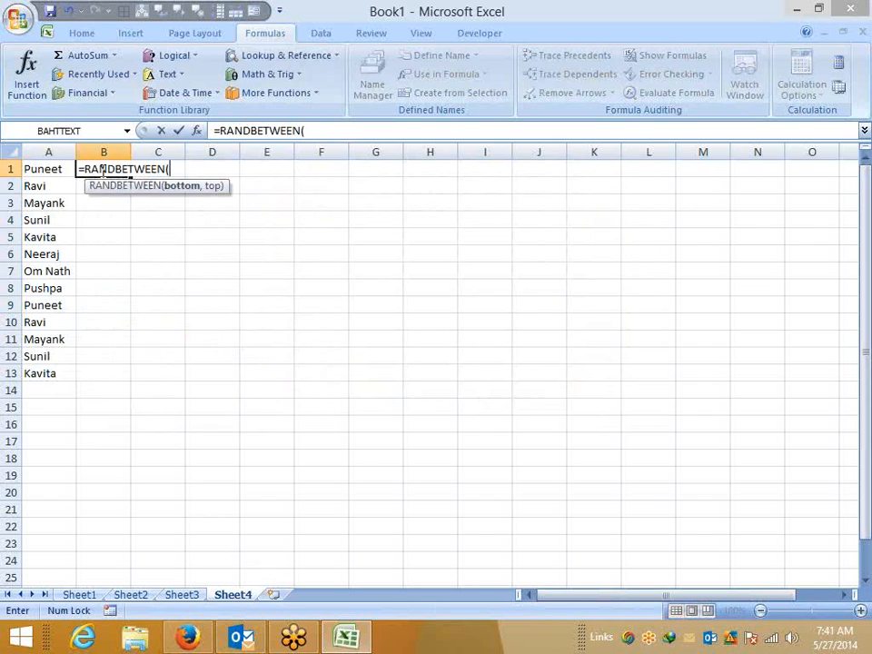
text(10,90)
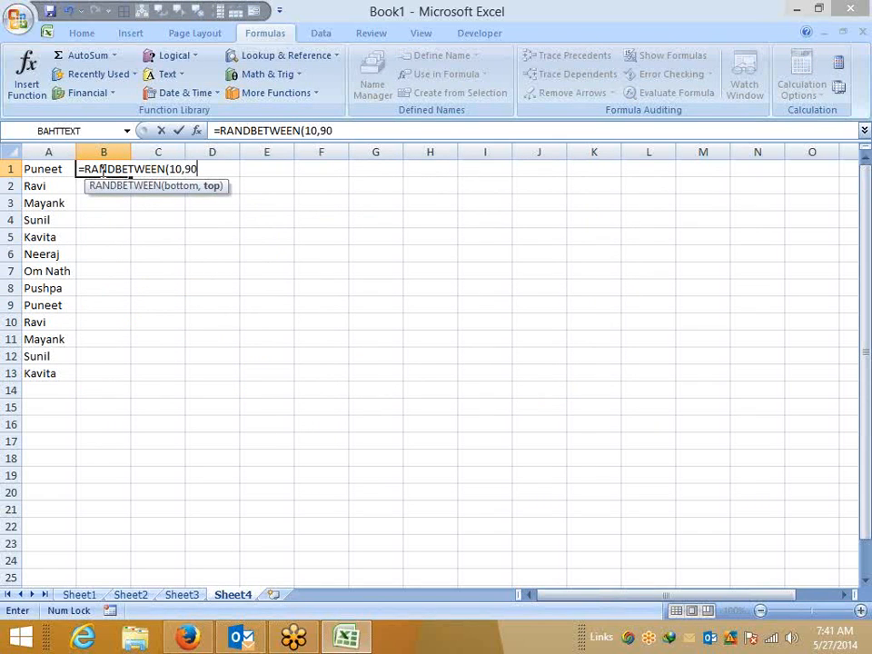
key(Return)
- Fill the RANDBETWEEN formula from B1 down to B13
key(ctrl+Down)
key(Right)
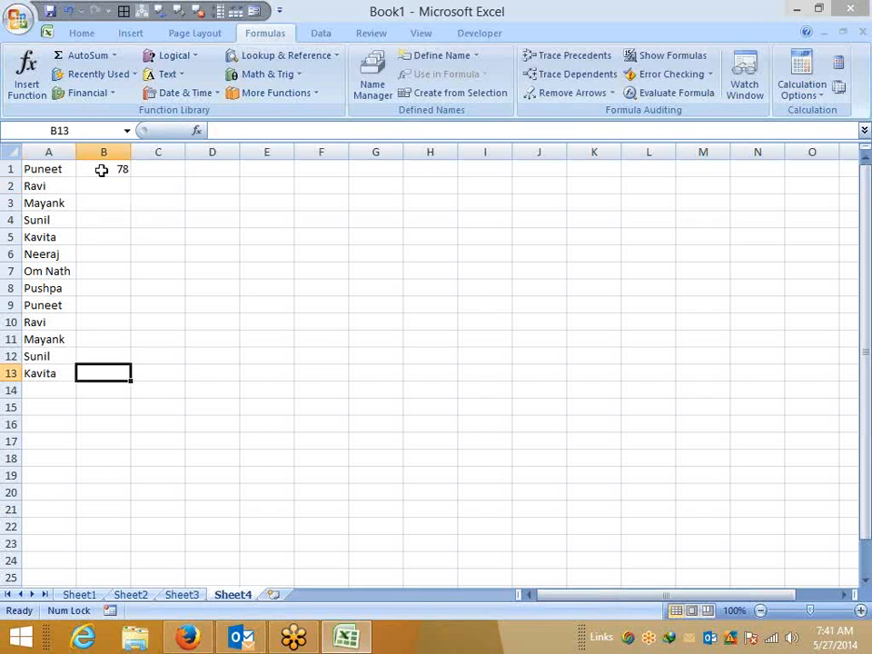
key(ctrl+shift+Up)
key(ctrl+d)
- Try replacing the formulas in B1:B13 with their values, and undo the paste
key(ctrl+c)
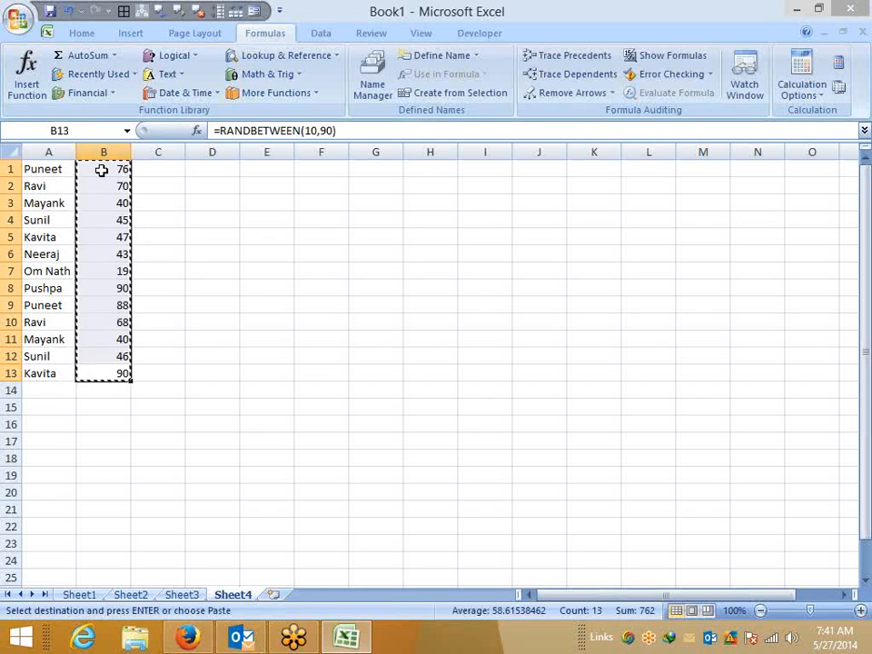
click(82, 32)
click(33, 94)
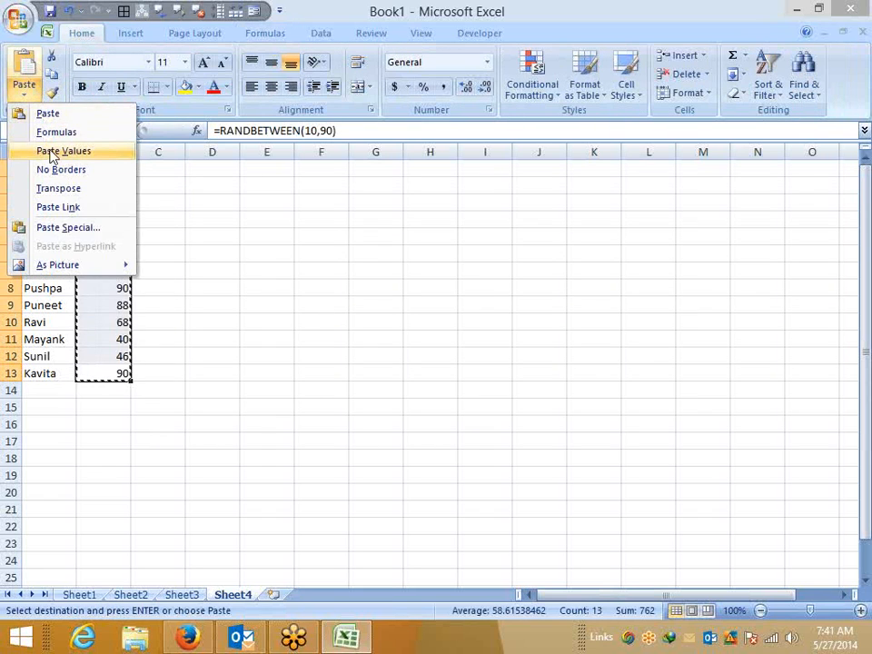
click(56, 150)
click(272, 204)
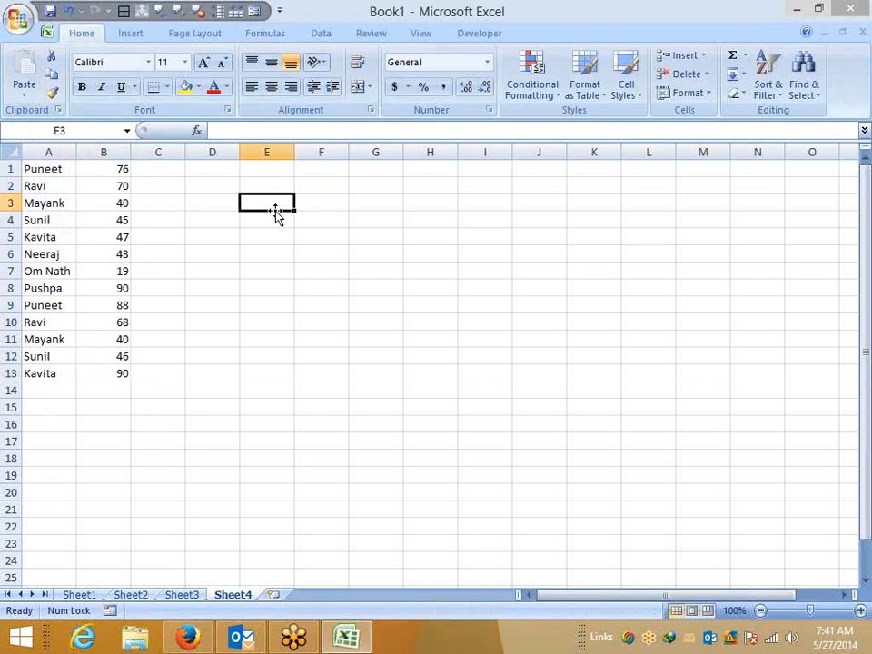
drag(32, 169, 54, 371)
key(ctrl+z)
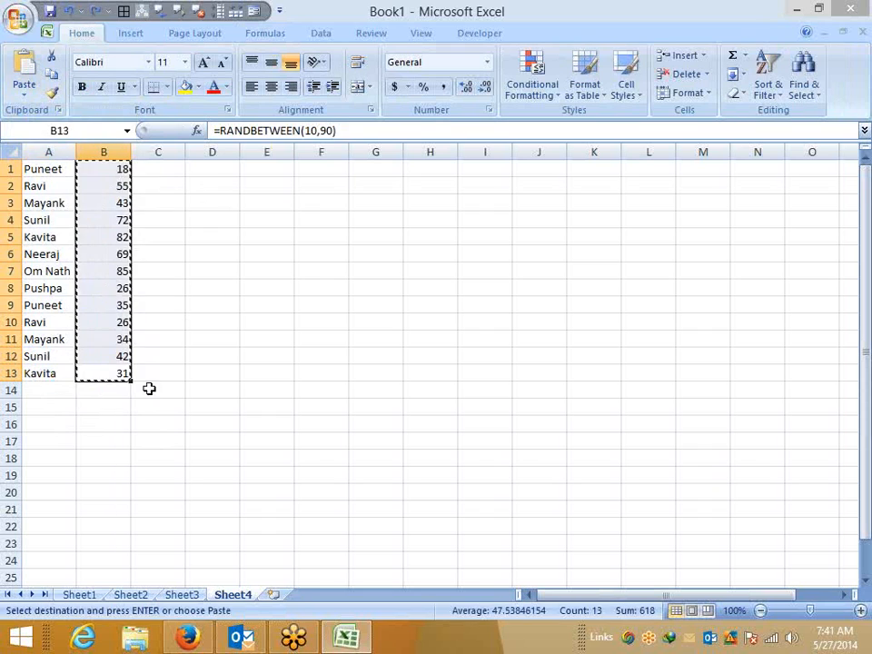
click(121, 371)
key(Escape)
- Fill the names from A13 down to A161 and extend the RANDBETWEEN formula in column B to B161
click(58, 370)
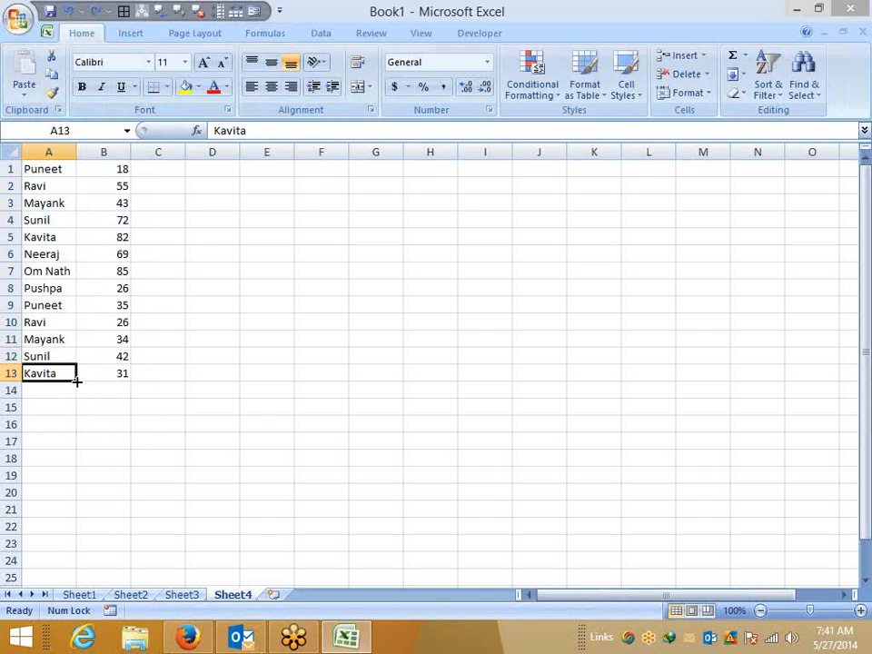
drag(77, 382, 89, 595)
key(ctrl+Home)
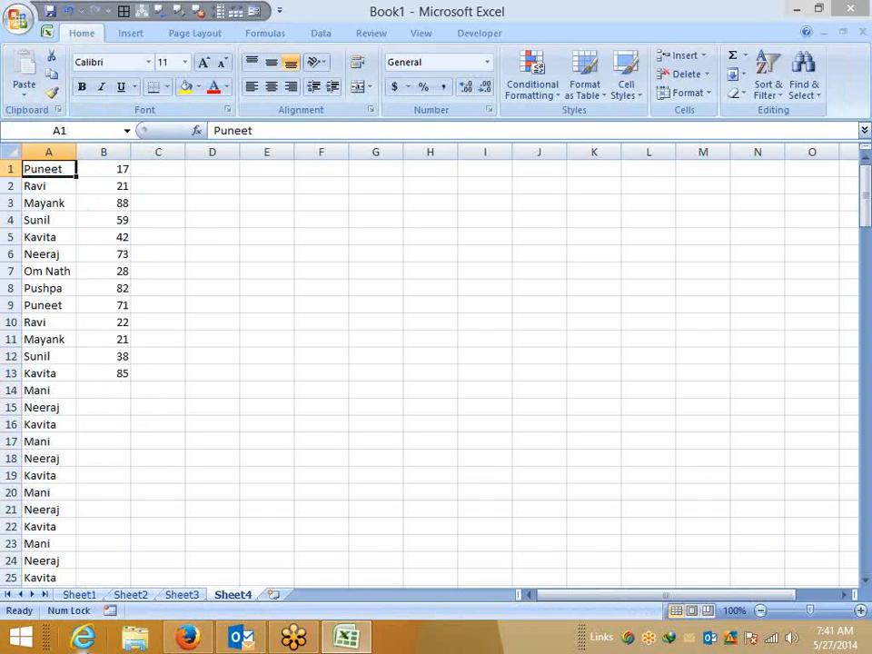
key(ctrl+Down)
key(Right)
key(ctrl+shift+Up)
key(ctrl+d)
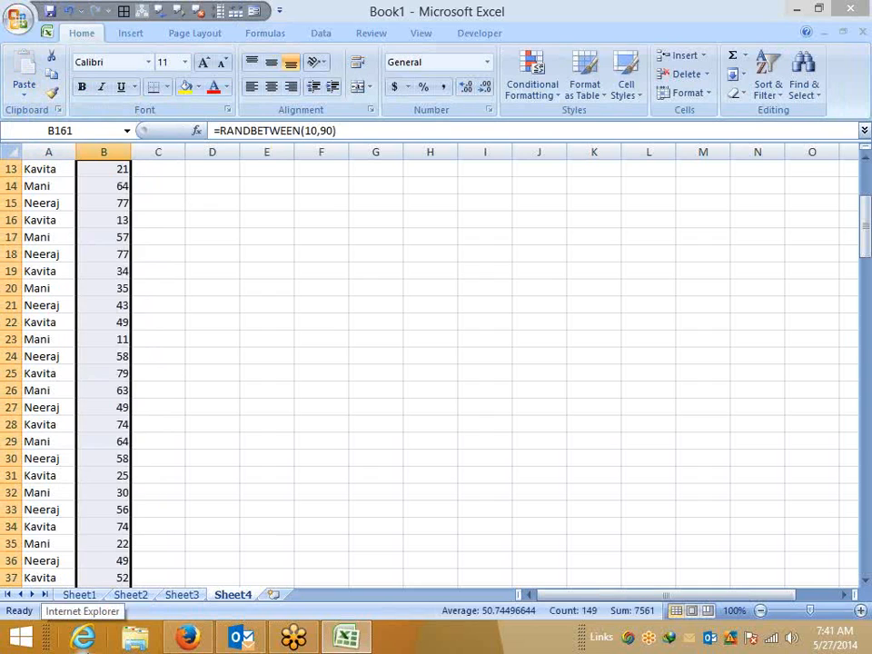
- Replace the RANDBETWEEN formulas in B1:B161 with their static values
key(ctrl+Up)
key(ctrl+shift+Down)
key(ctrl+c)
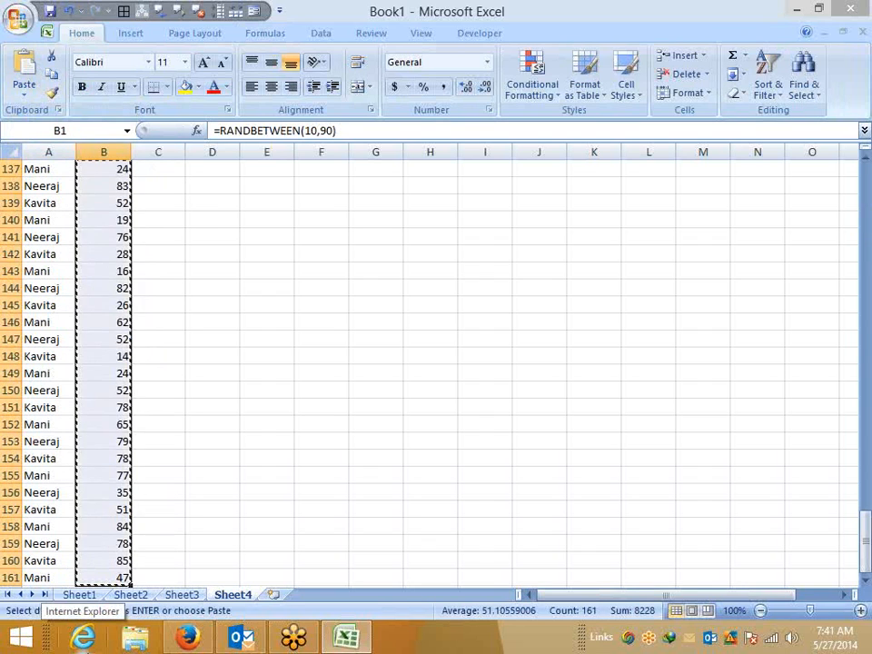
click(24, 91)
click(50, 152)
key(Escape)
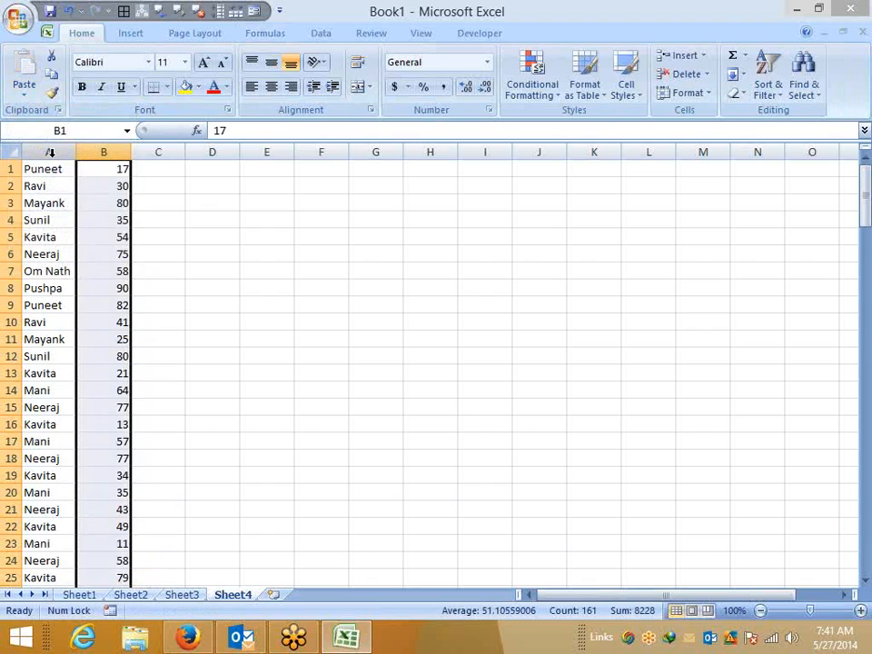
- Enter the first name from A2 in D2 as the lookup criterion
key(Right)
key(Down)
key(Right)
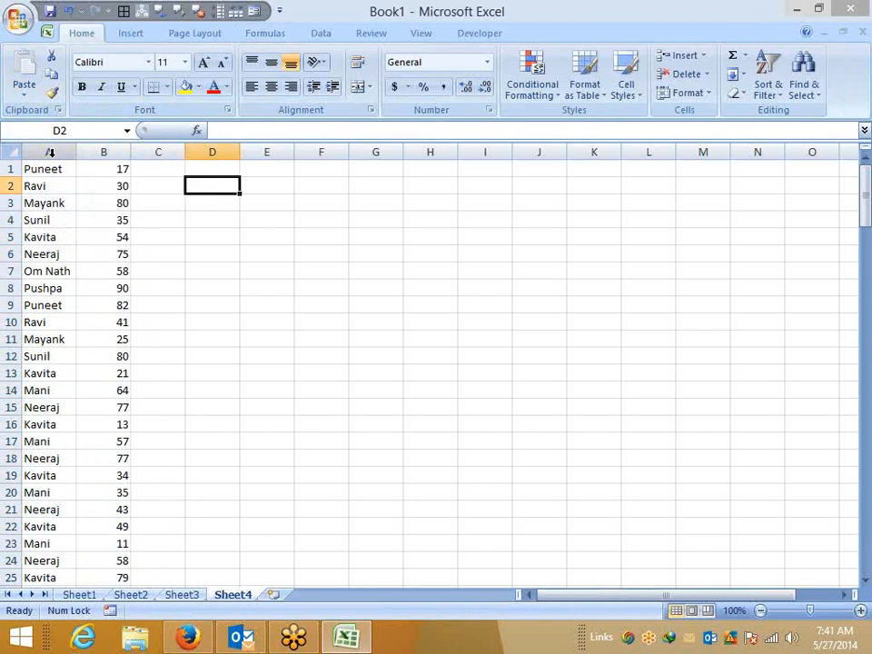
text(Ravi)
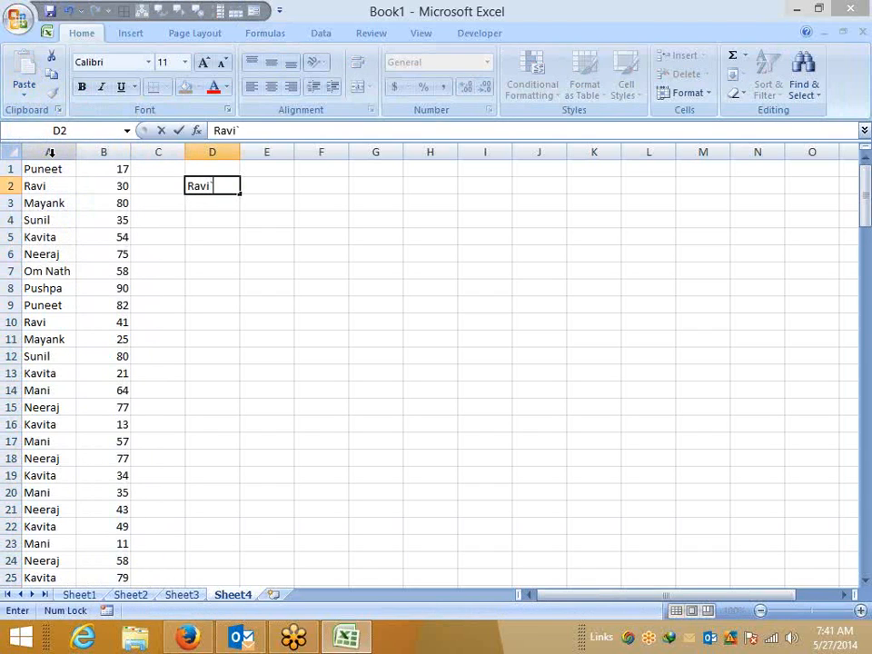
key(Return)
- Start a SUMIF formula in E2 with the whole of column A as the criteria range
key(Up)
key(Right)
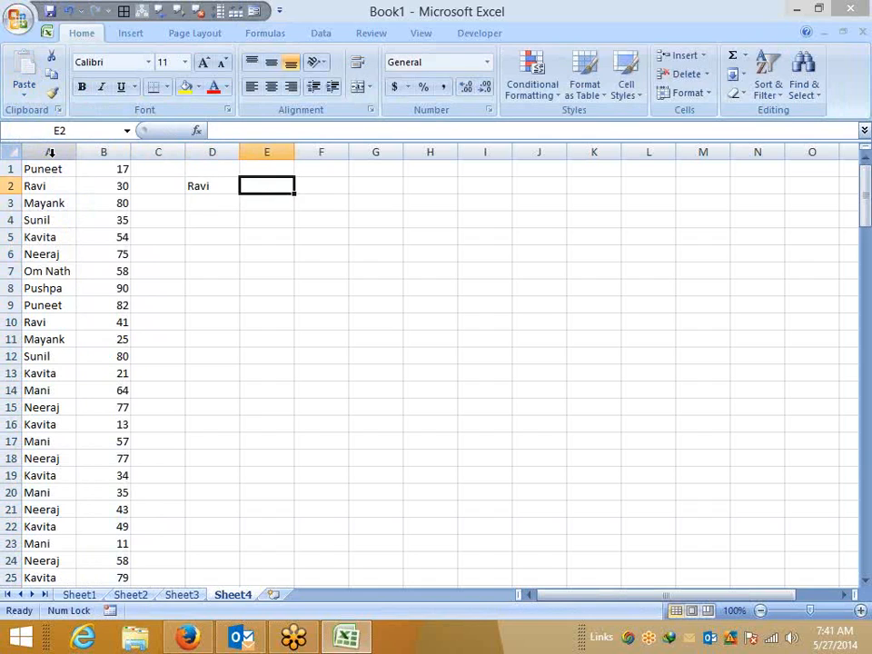
text(=sum)
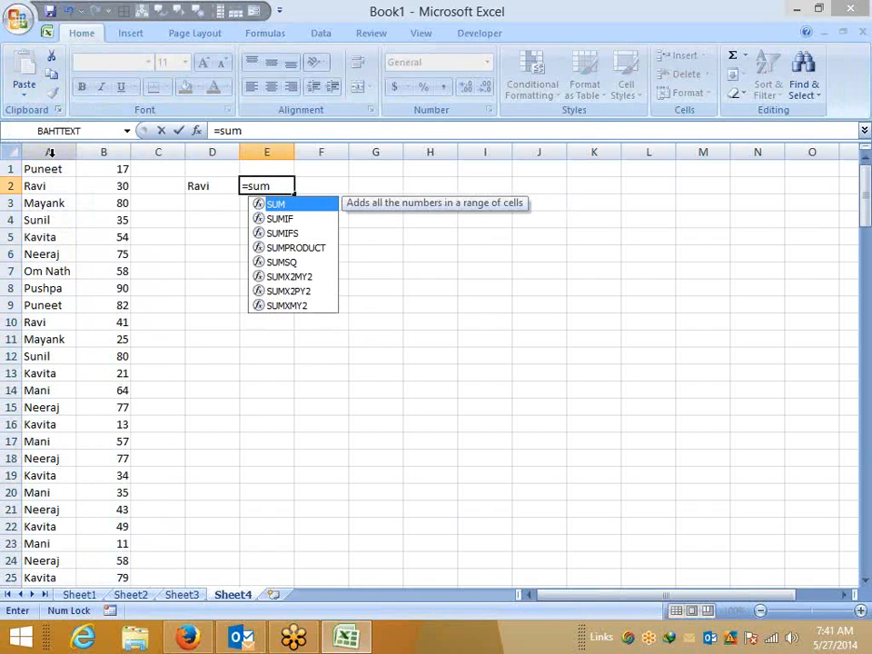
key(Down)
key(Tab)
key(Left)
key(Left)
key(Left)
key(Left)
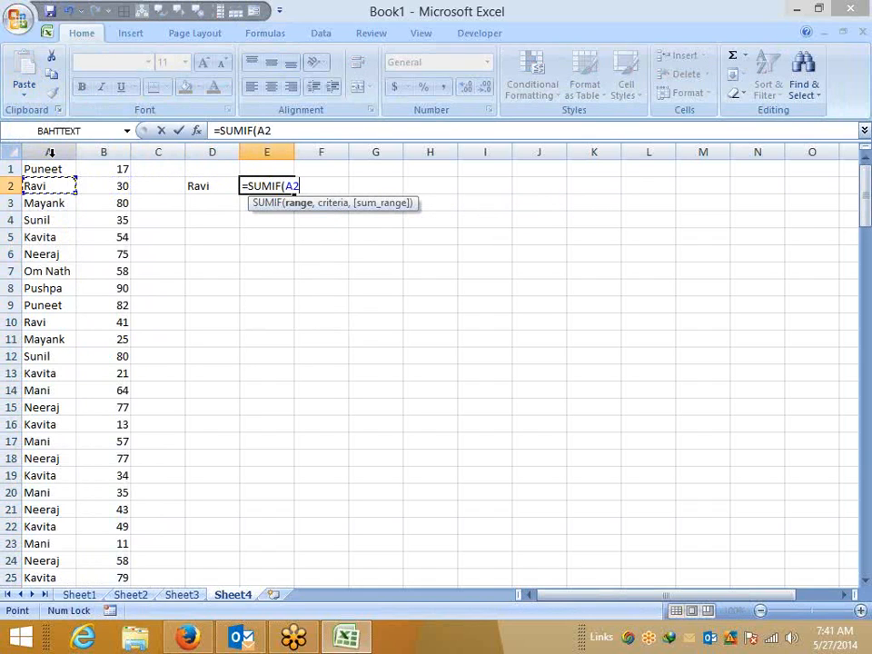
click(50, 152)
text(m)
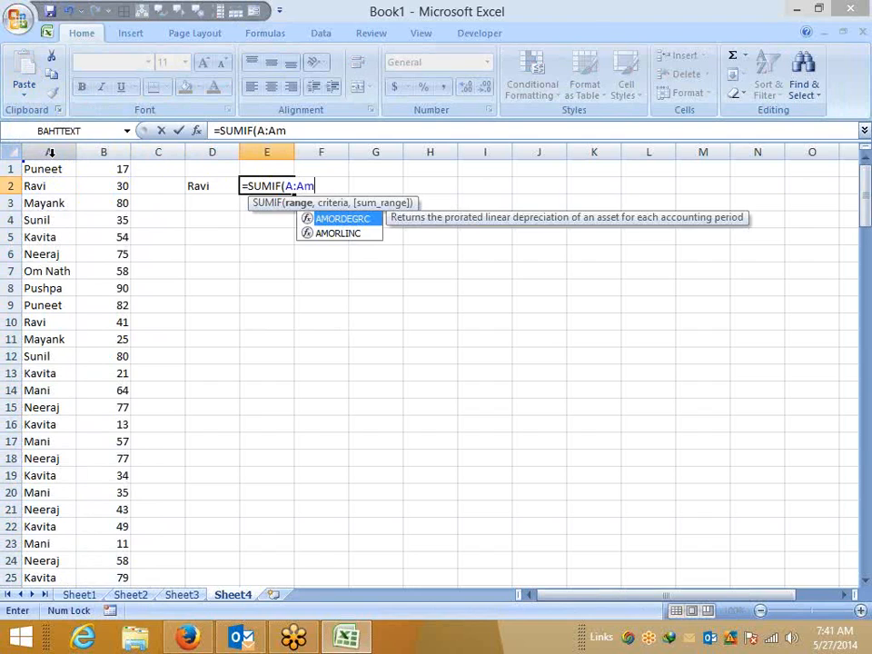
key(BackSpace)
- Complete E2's formula as =SUMIF(A:A,D2,B:B) to total column B for the name in D2
text(,)
key(Left)
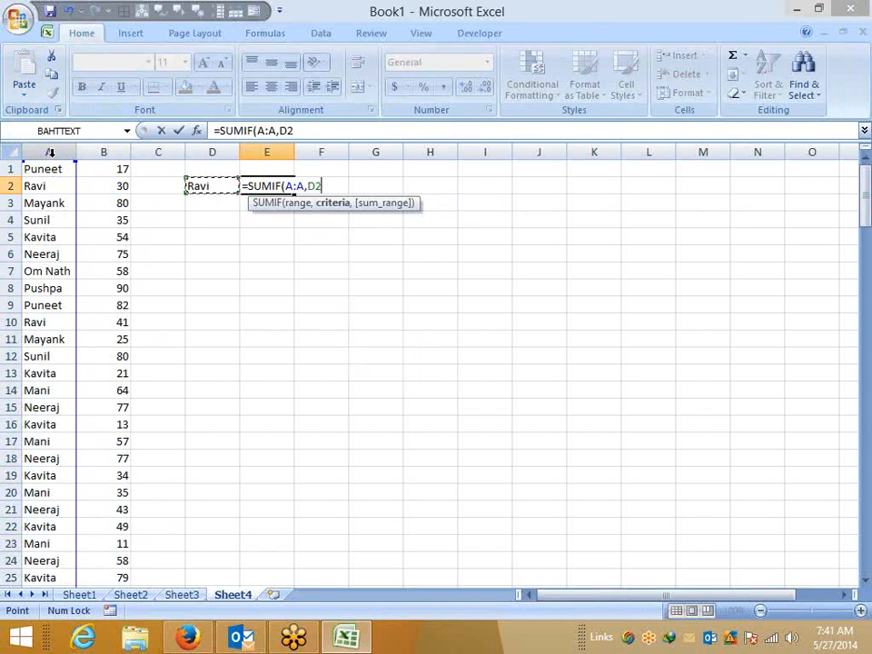
text(,)
key(Left)
key(Left)
key(Left)
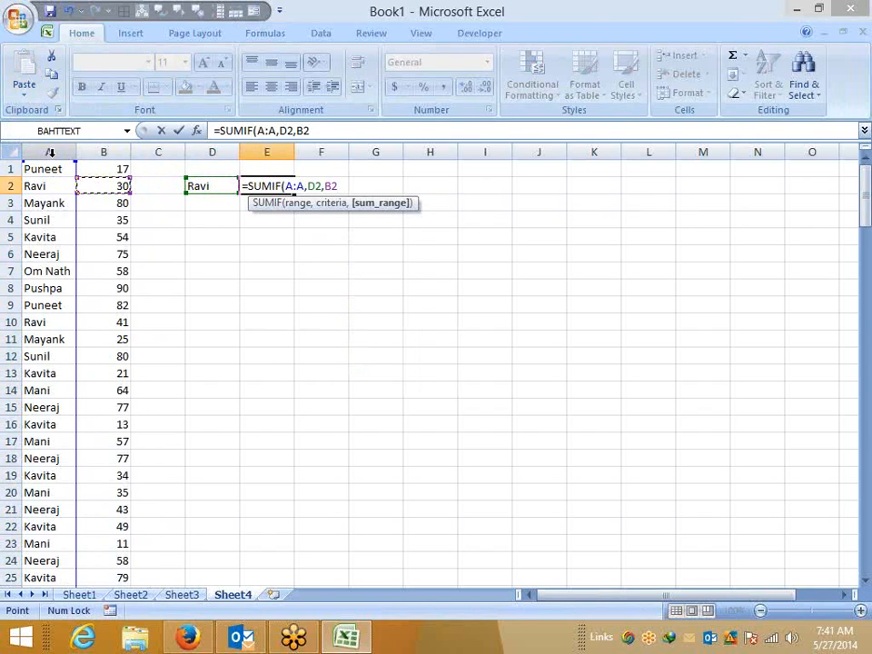
key(Return)
key(Up)
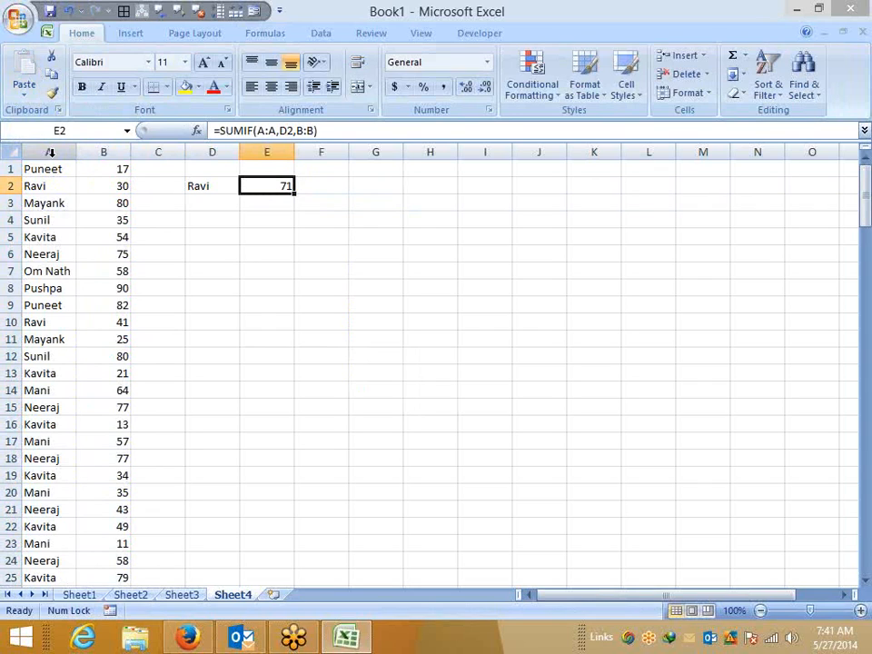
key(Left)
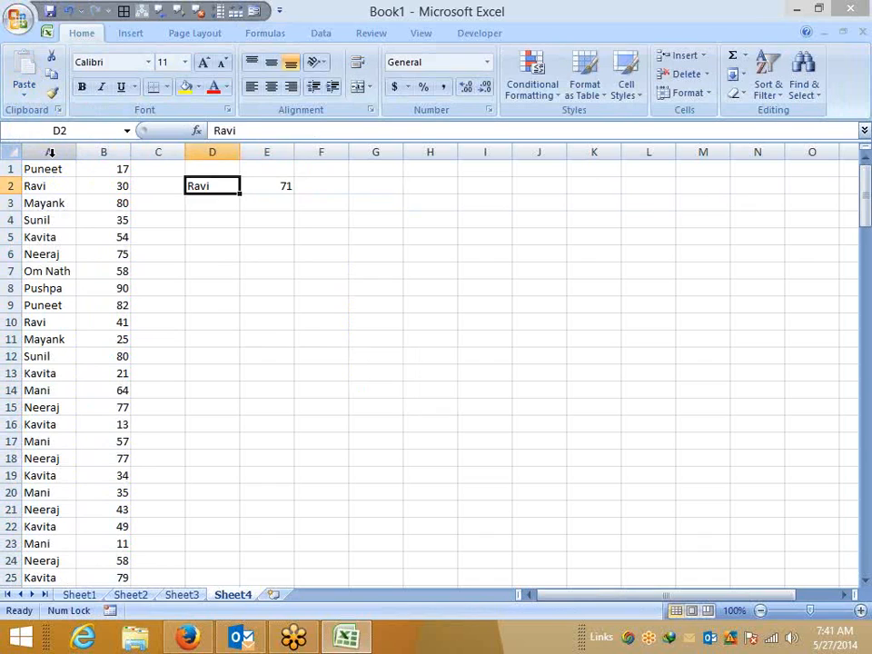
- Enter the same name as in D2 in D3 as the criterion for a maximum
key(Down)
text(Ravi)
key(Tab)
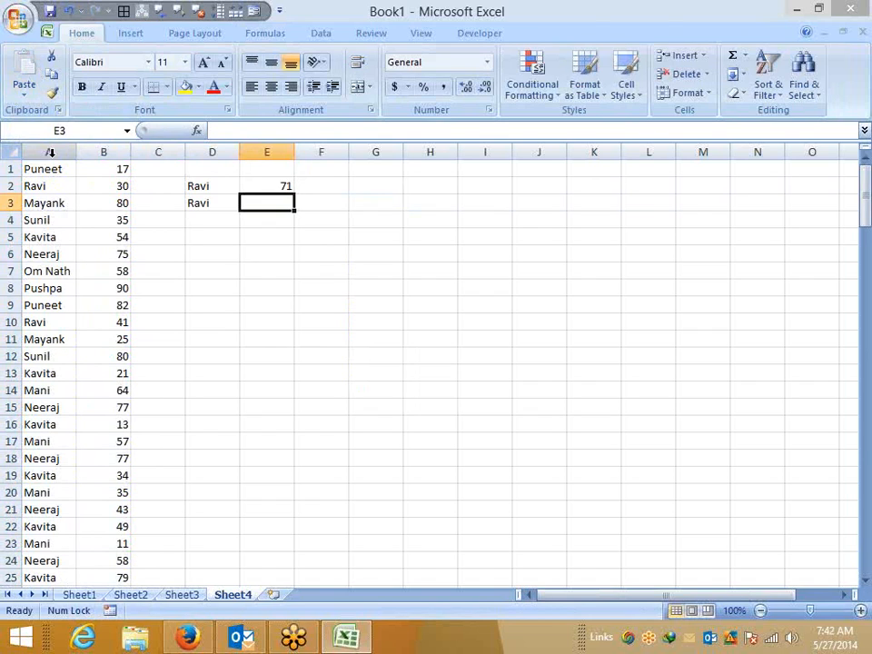
- Start a formula in E3 with MAX and an IF function nested inside it
text(=)
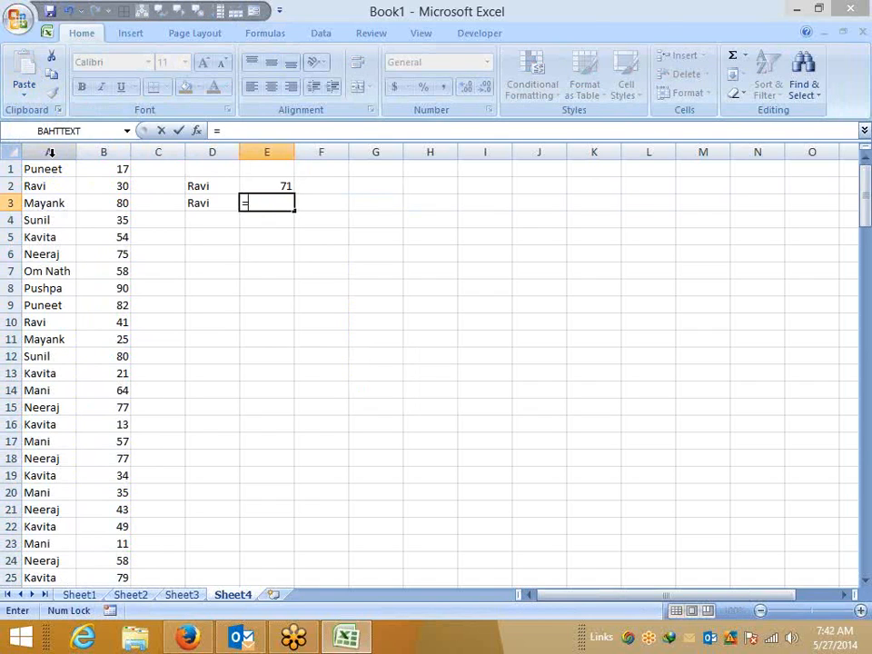
text(mx)
key(BackSpace)
key(Down)
key(Tab)
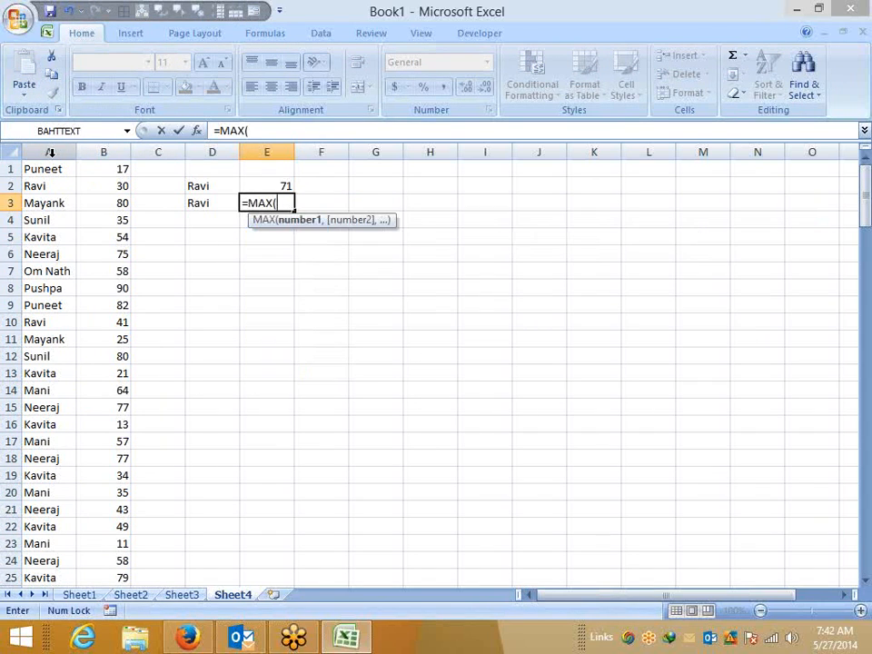
text(if)
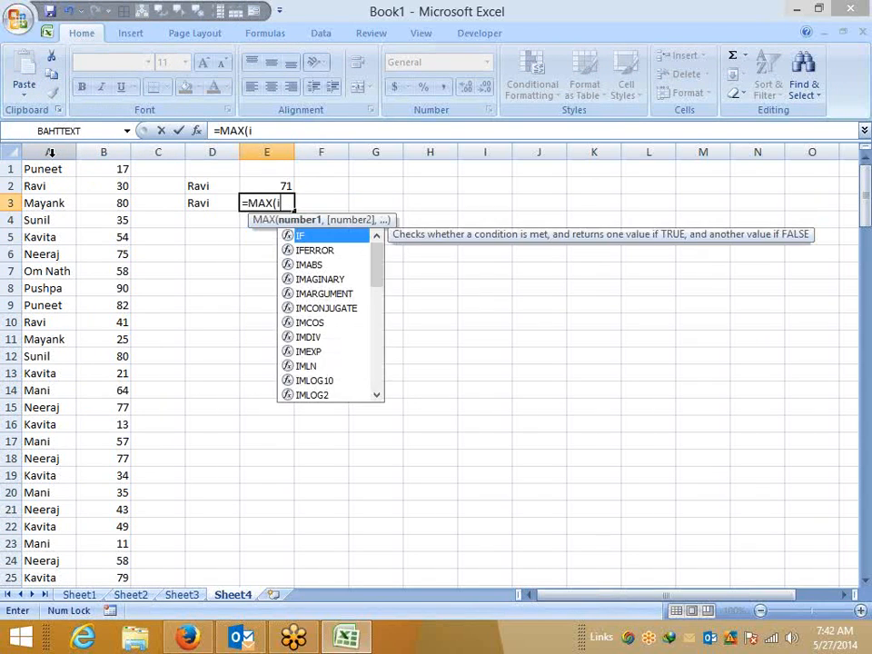
key(Tab)
- Set the IF condition in E3's formula to A1:A161=D3
key(Left)
key(Left)
key(Left)
key(Left)
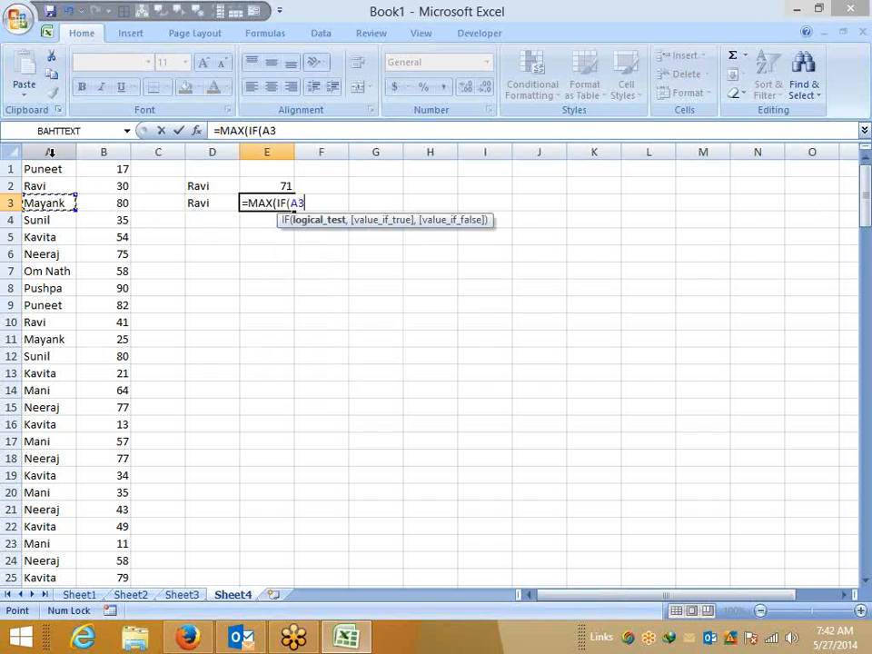
key(Up)
key(Up)
key(ctrl+shift+Down)
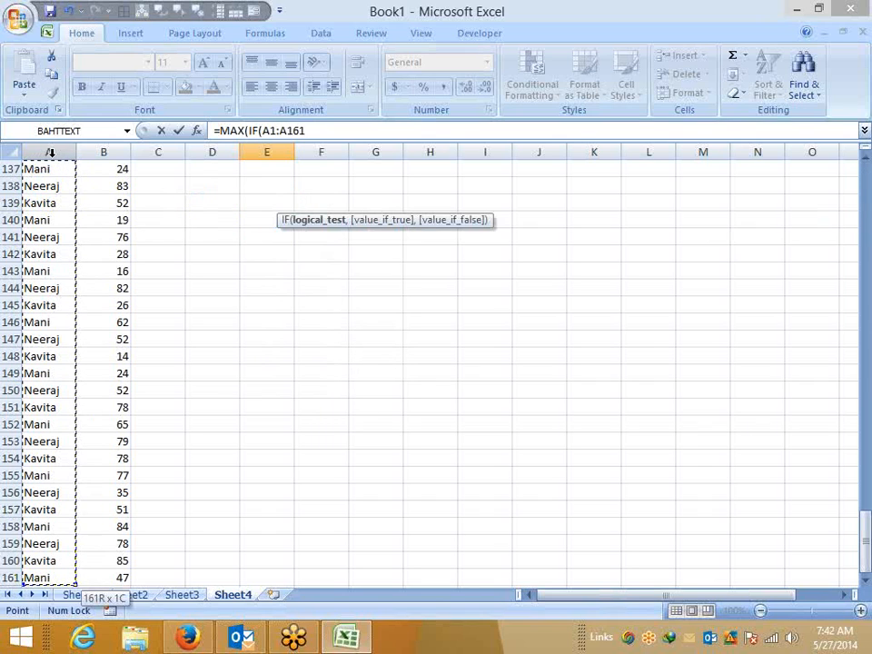
text(=)
key(Left)
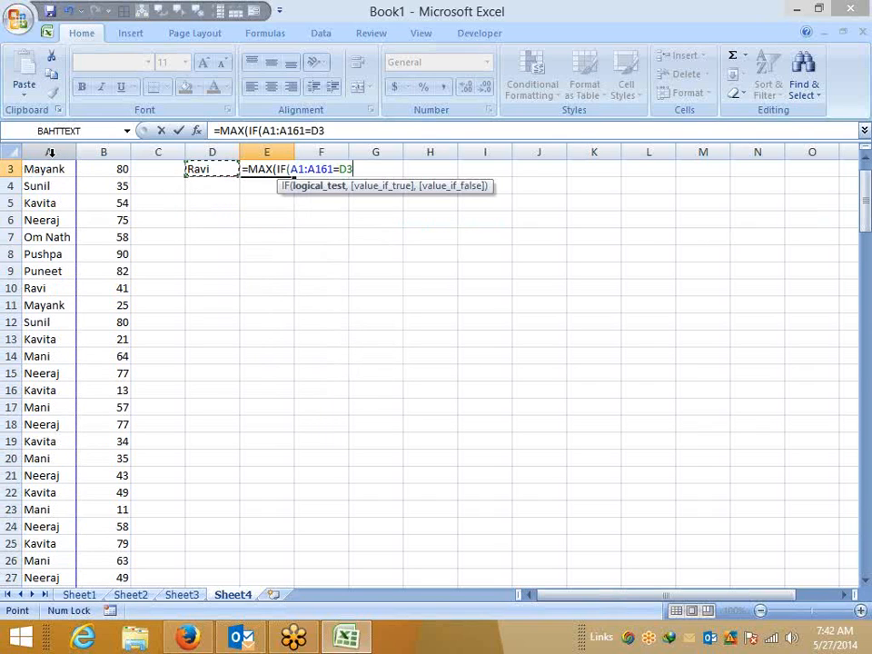
- Use B1:B161 as the value_if_true argument of the IF in E3's formula
text(,)
key(Left)
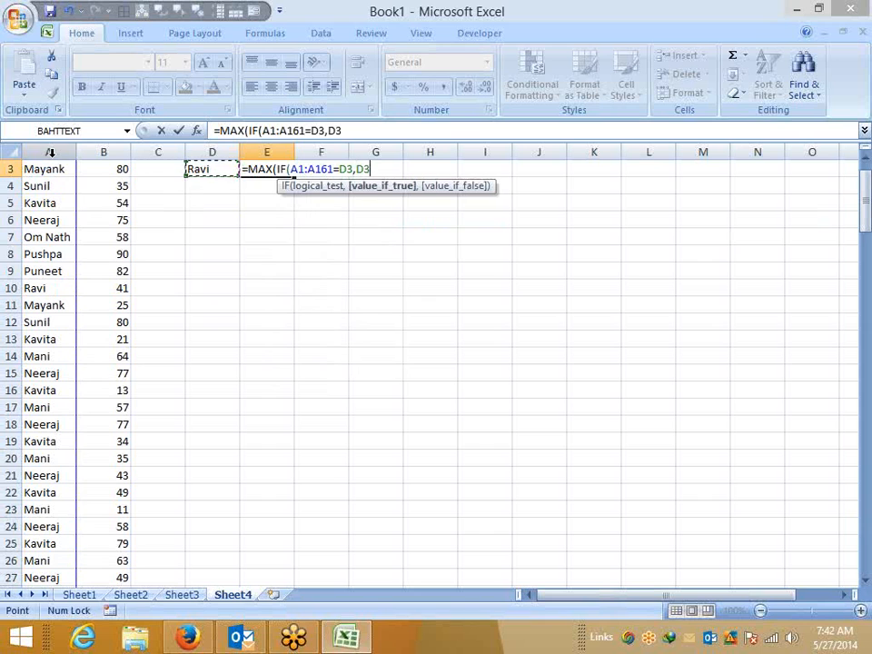
key(Left)
key(Left)
key(Up)
key(Up)
key(ctrl+shift+Down)
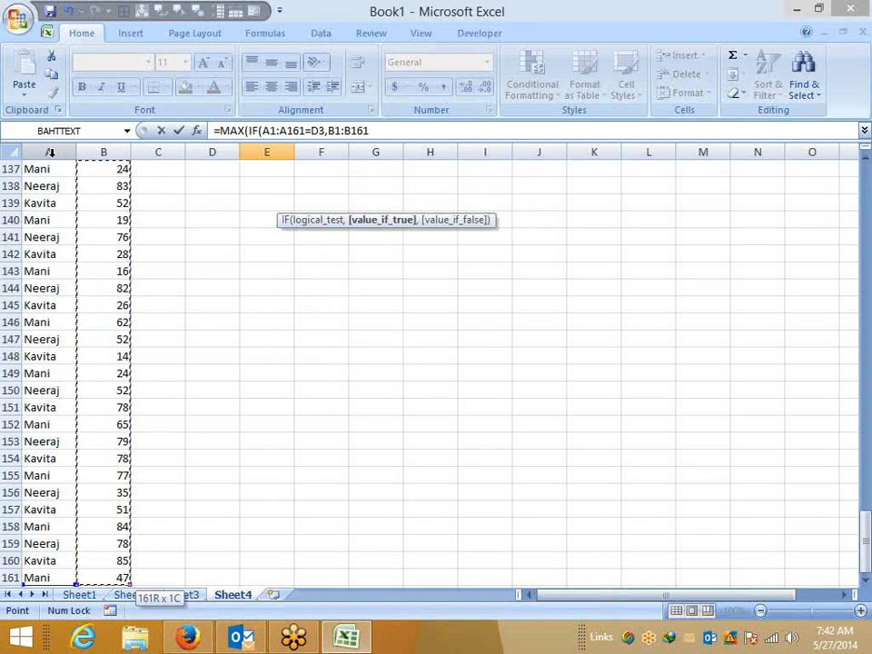
- Enter =MAX(IF(A1:A161=D3,B1:B161)) in E3 and convert it to an array formula
key(Return)
key(Return)
key(Up)
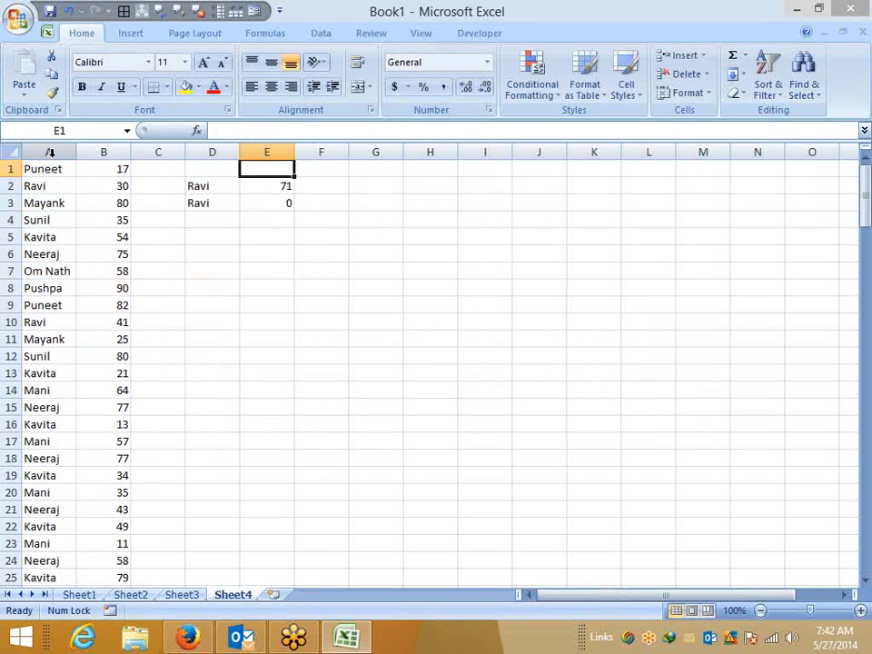
key(F2)
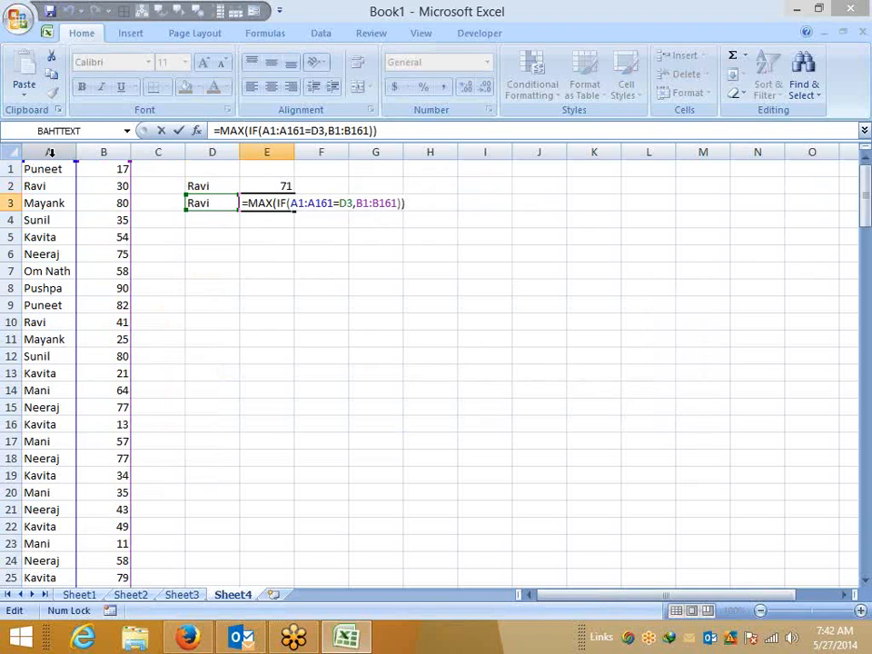
key(ctrl+shift+Return)
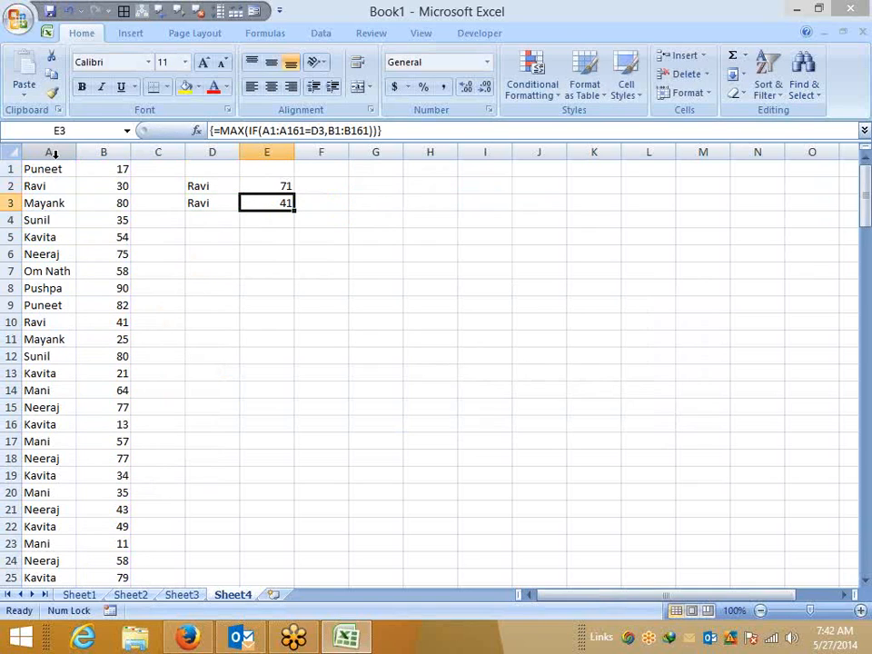
click(862, 221)
click(752, 258)
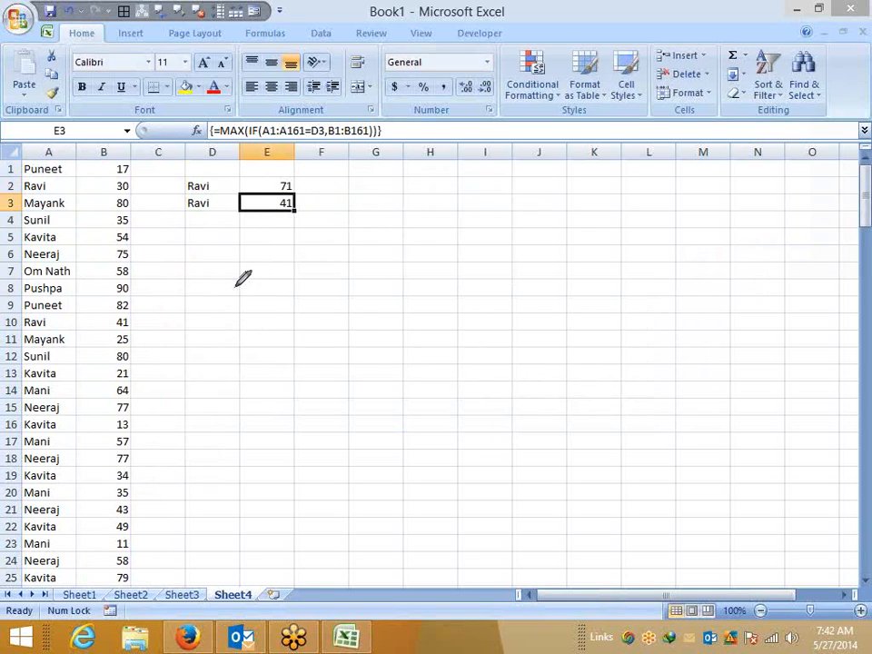
right_click(558, 178)
click(585, 215)
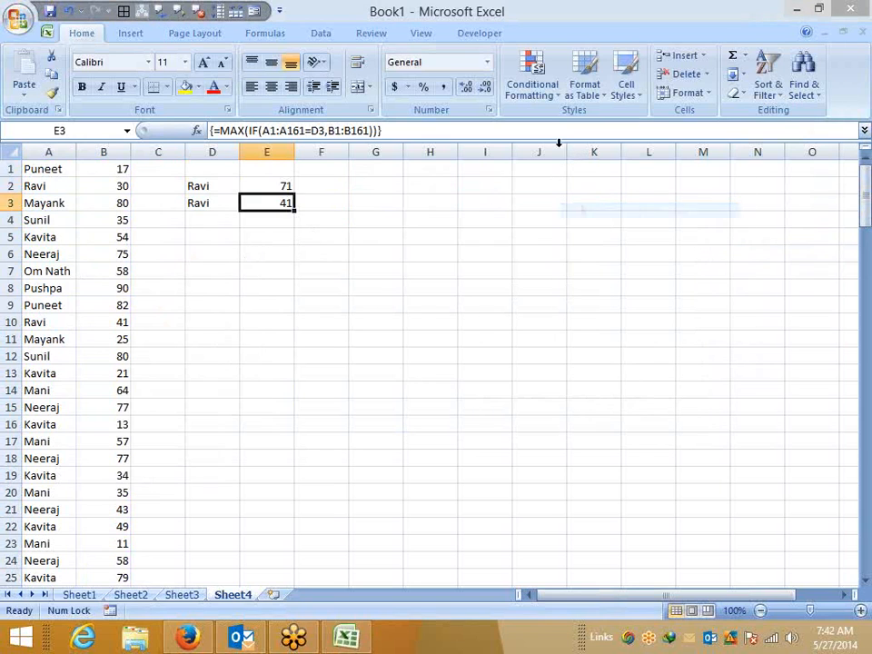
- Evaluate E3's array formula step by step, examining the name comparison and the array returned by IF
click(263, 34)
click(667, 93)
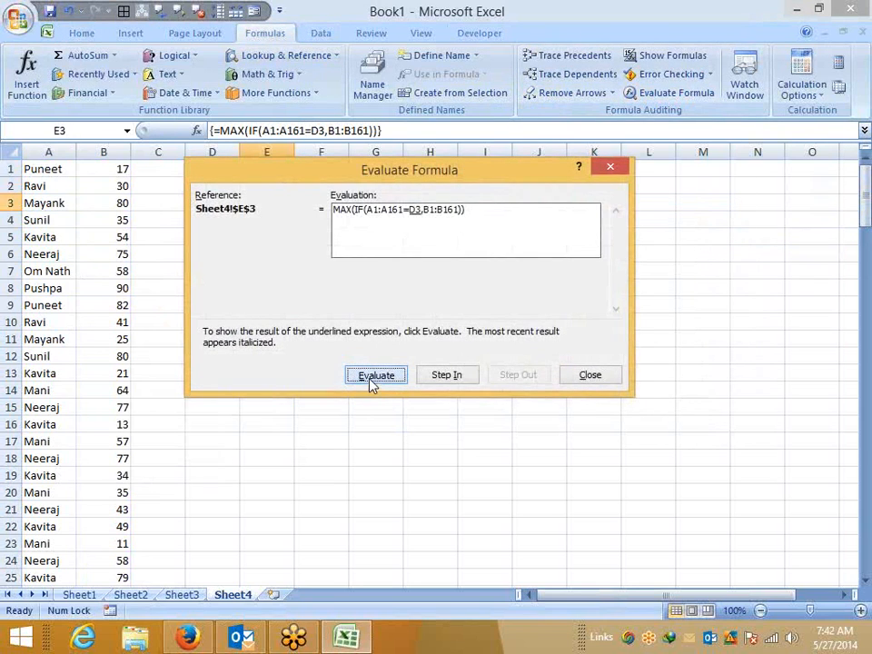
click(370, 383)
click(380, 374)
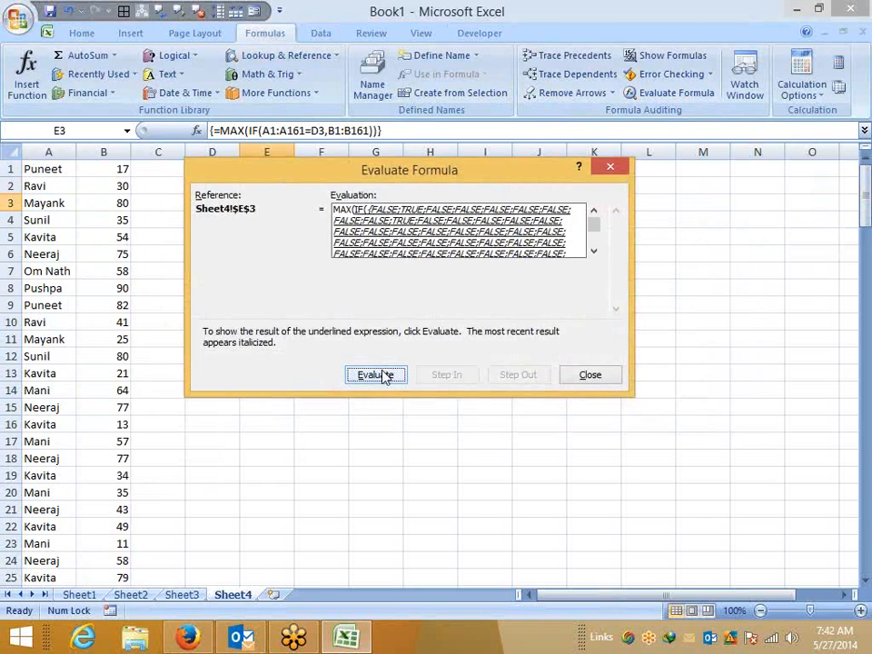
drag(451, 178, 486, 270)
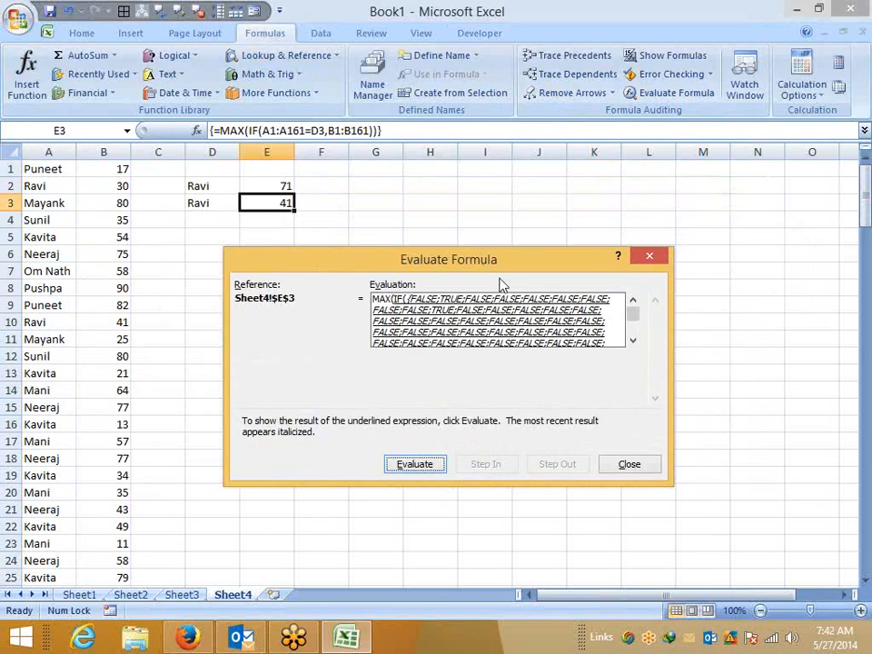
click(632, 340)
click(632, 339)
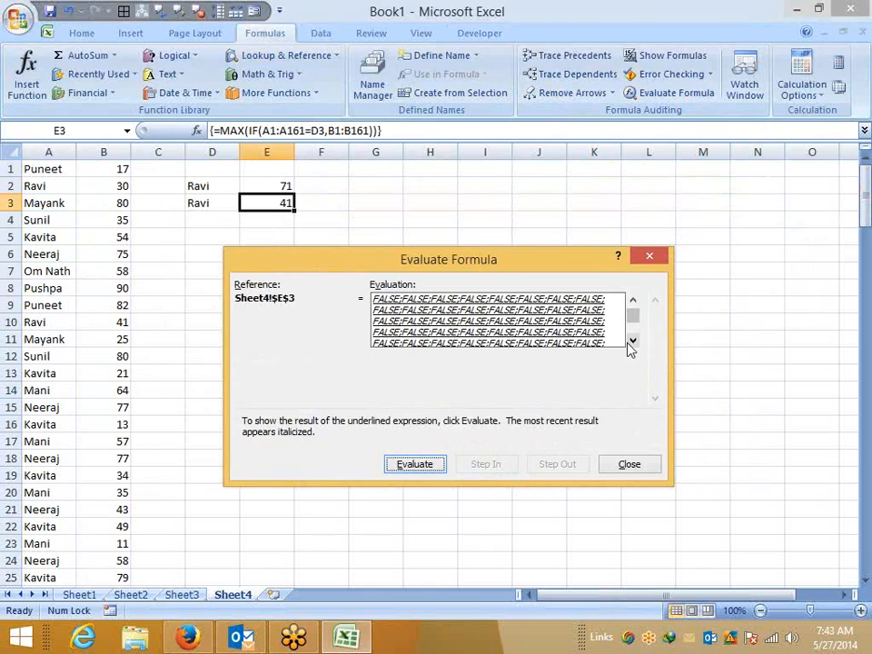
click(440, 466)
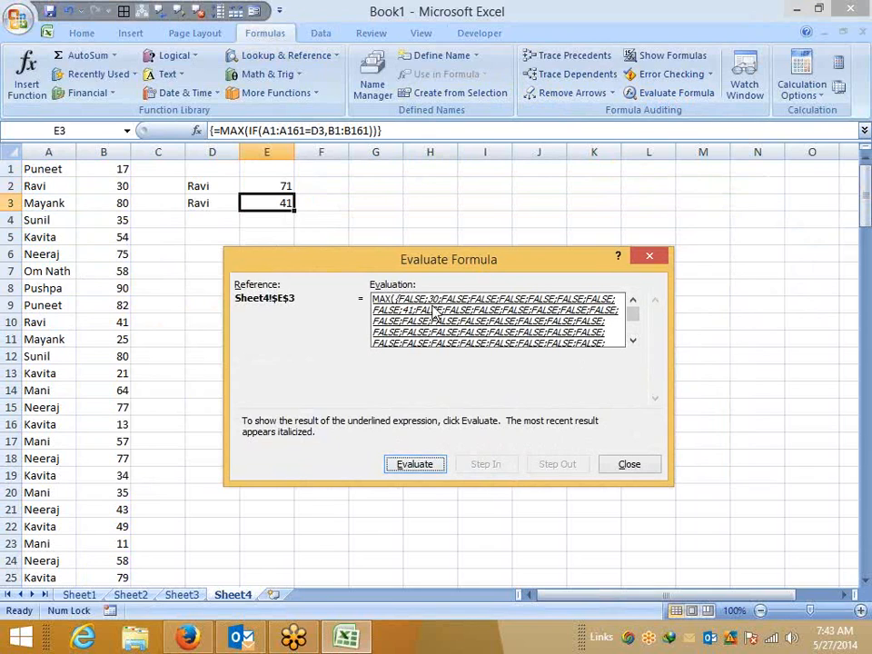
- Circle the matching numbers in the evaluated array with the pen, and close the formula evaluation
click(859, 227)
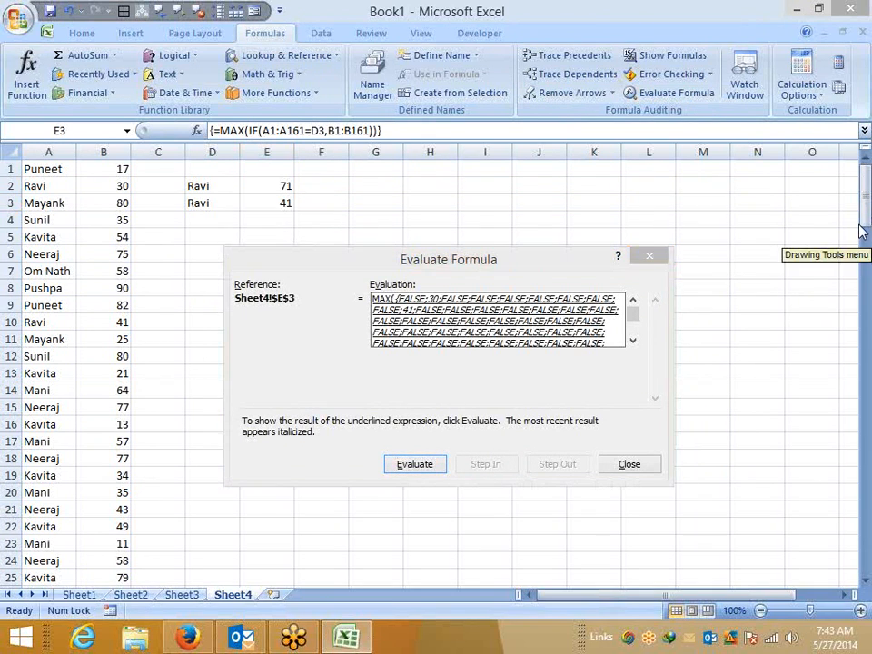
click(859, 228)
click(783, 252)
mouse_move(426, 293)
mouse_down()
mouse_move(429, 306)
mouse_move(444, 280)
mouse_move(424, 306)
mouse_move(405, 306)
mouse_up()
key(Escape)
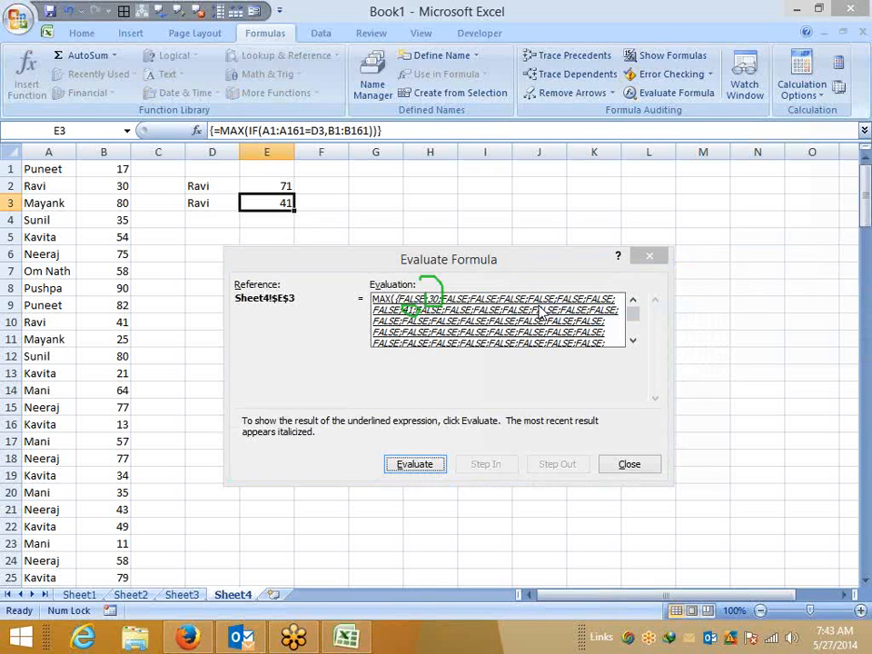
click(637, 467)
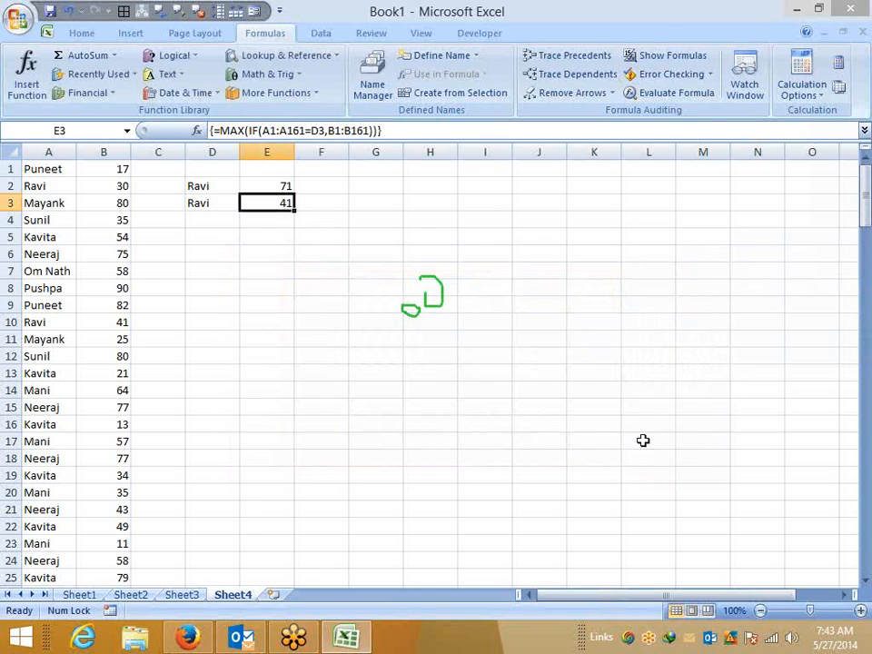
click(867, 232)
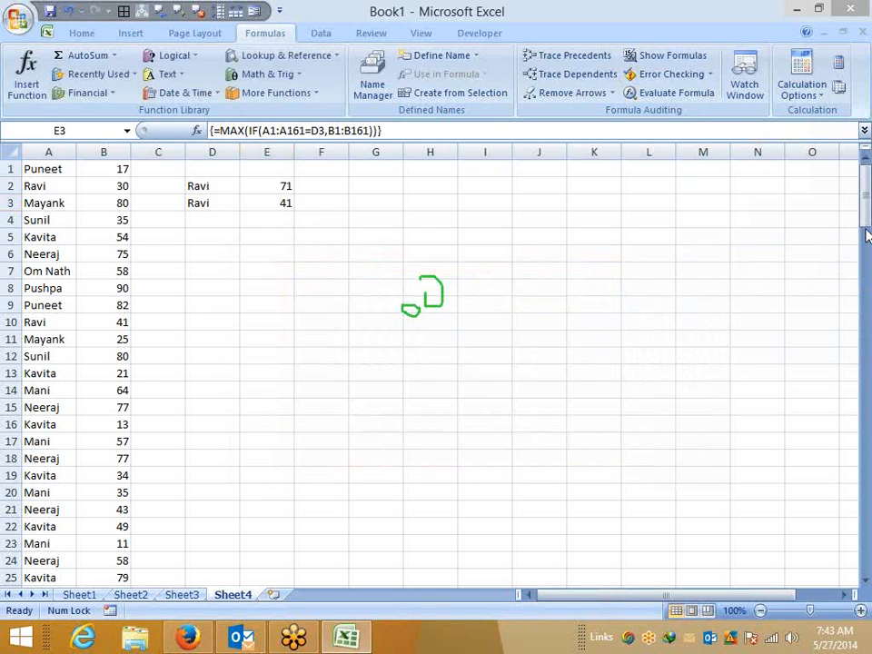
click(772, 323)
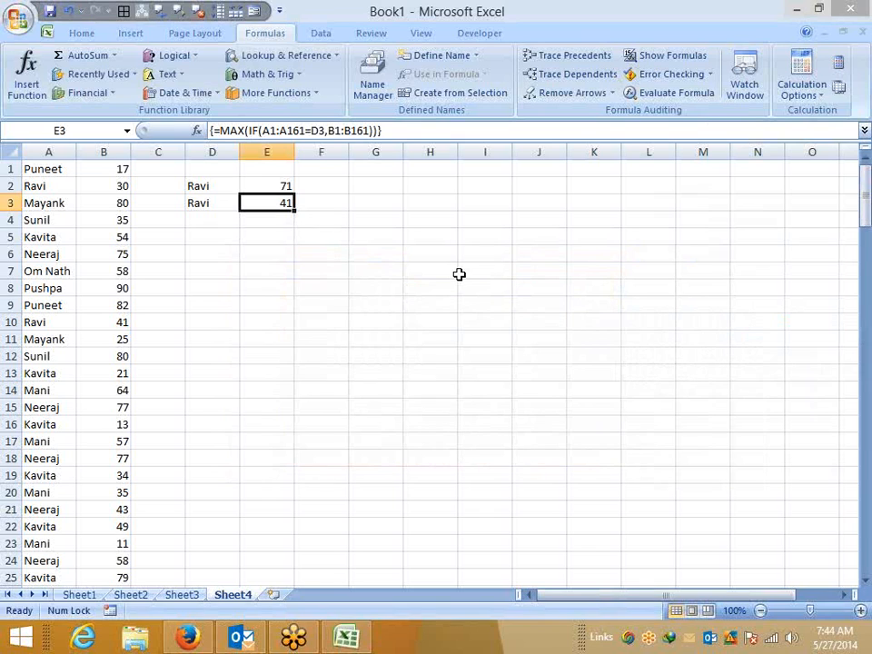
- Enter the names from A2 and A4 in D4, joined by a plus sign
click(175, 232)
click(198, 216)
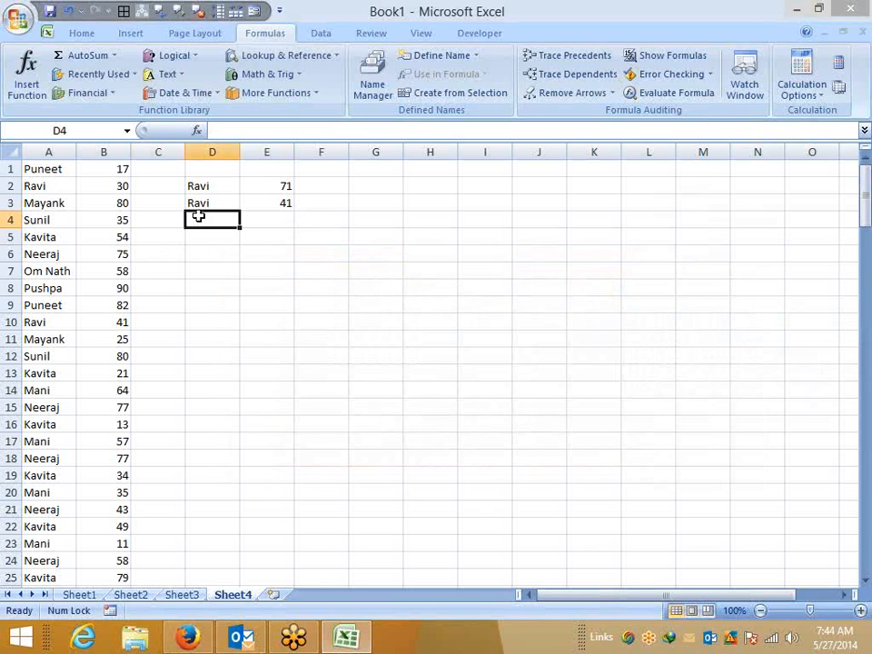
text(Ravi)
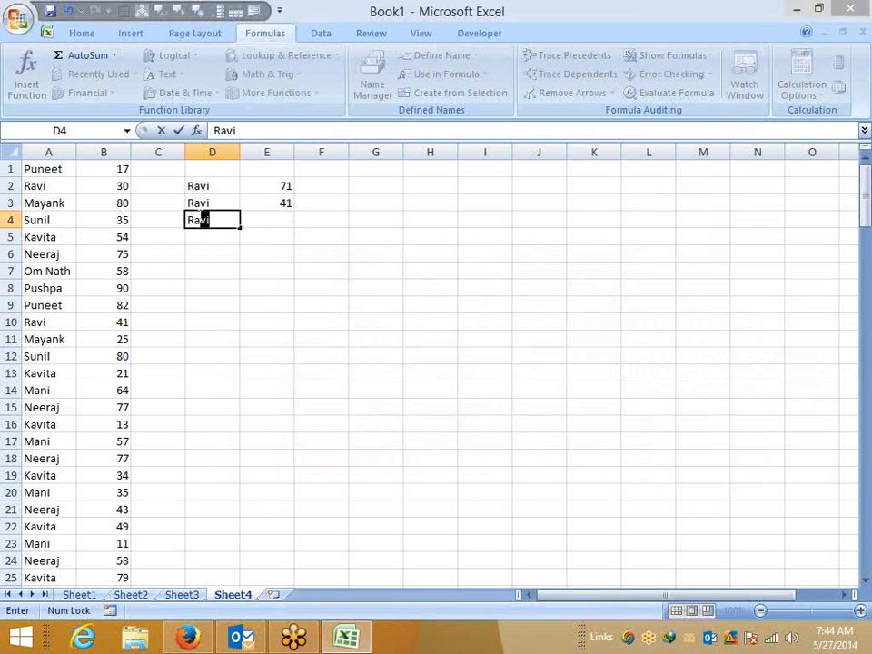
key(Tab)
click(198, 216)
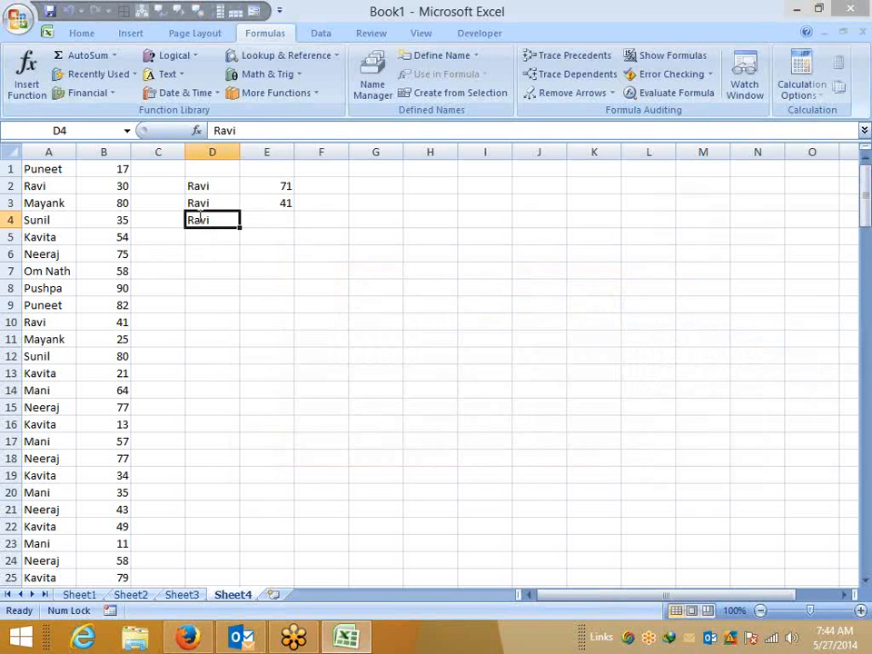
key(F2)
text(+)
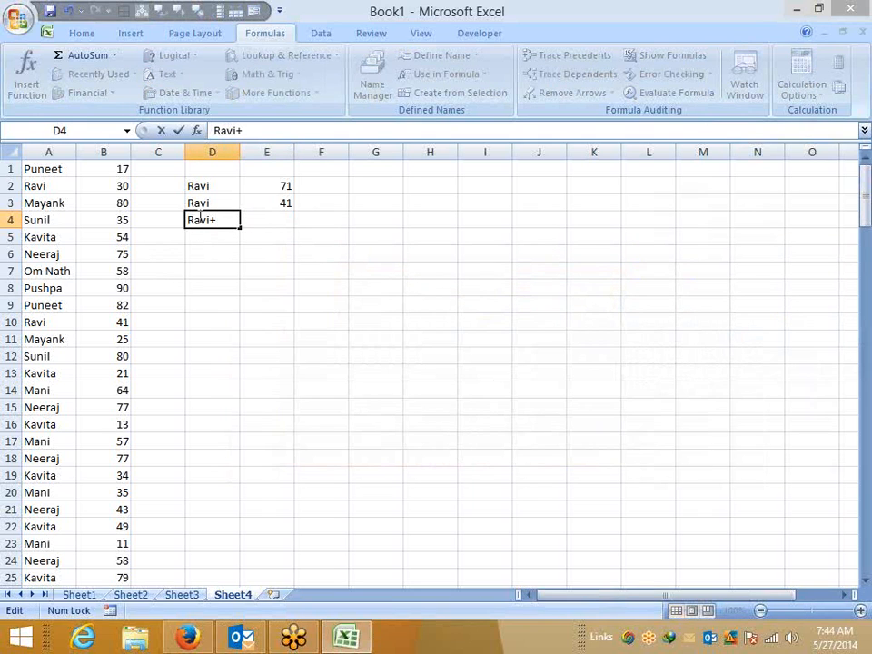
text(Sunil)
key(Return)
- Start a formula in E4 with SUM and an IF function nested inside it
key(Up)
key(Right)
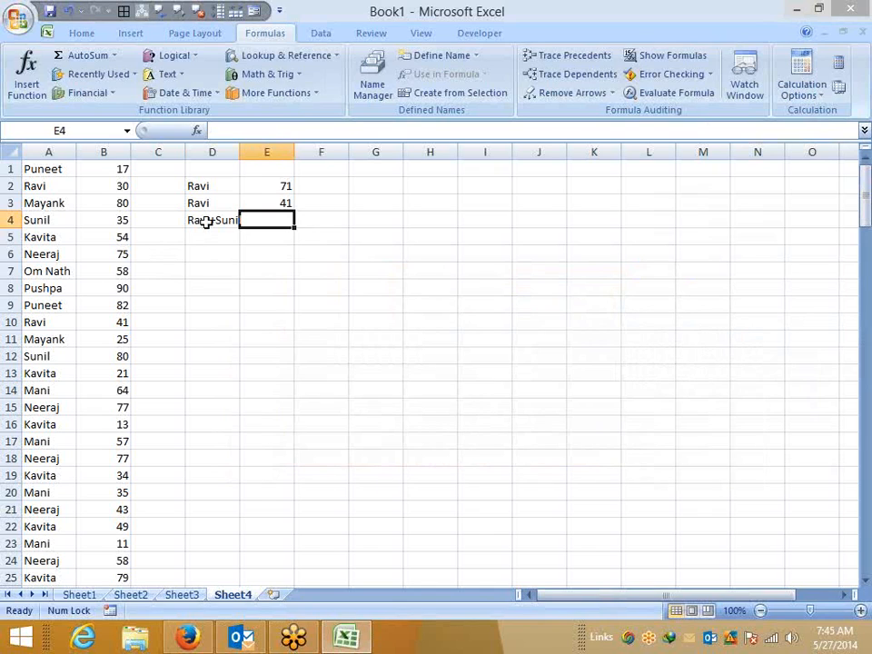
text(=s)
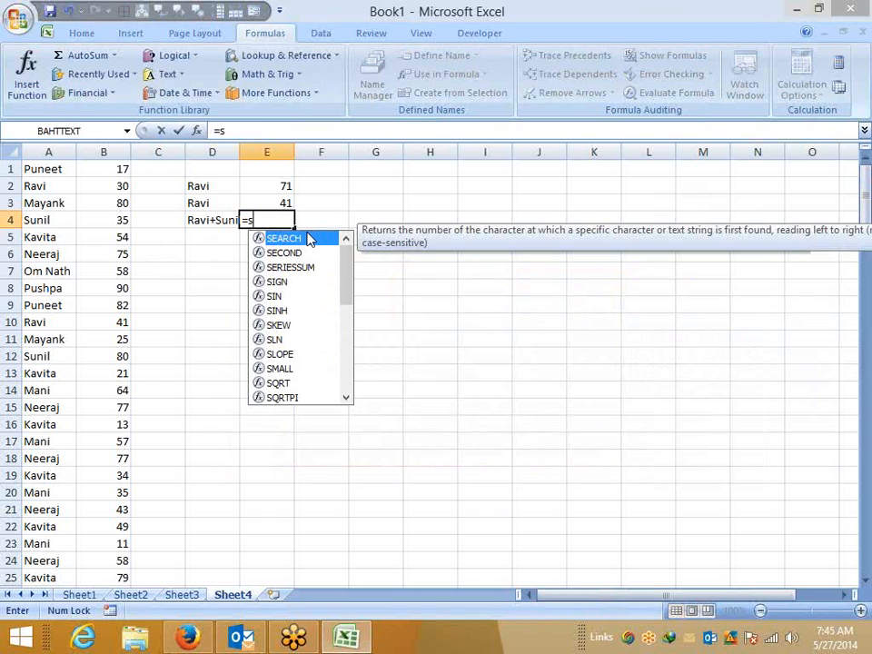
text(um)
key(Tab)
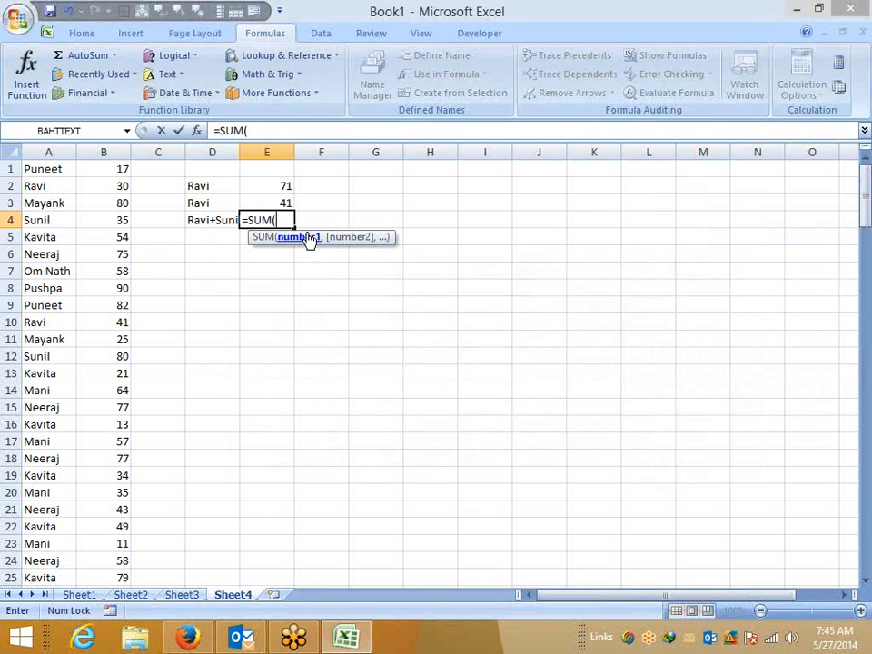
text(if)
key(Tab)
- Set E4's IF condition to compare A1:A161 with an array constant in braces holding the two quoted names from D4
key(Left)
key(Left)
key(Left)
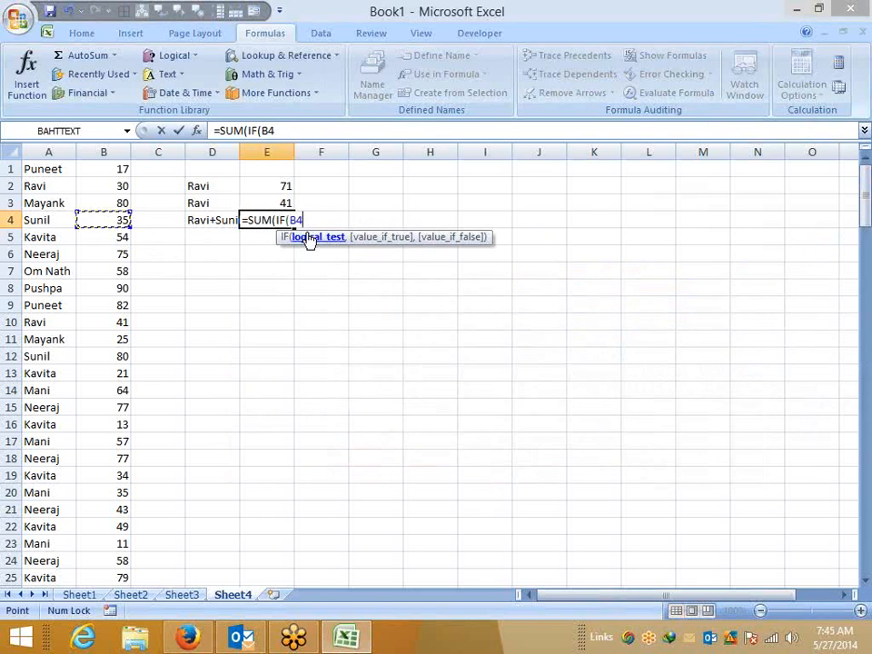
key(Left)
key(Up)
key(Up)
key(Up)
key(ctrl+shift+Down)
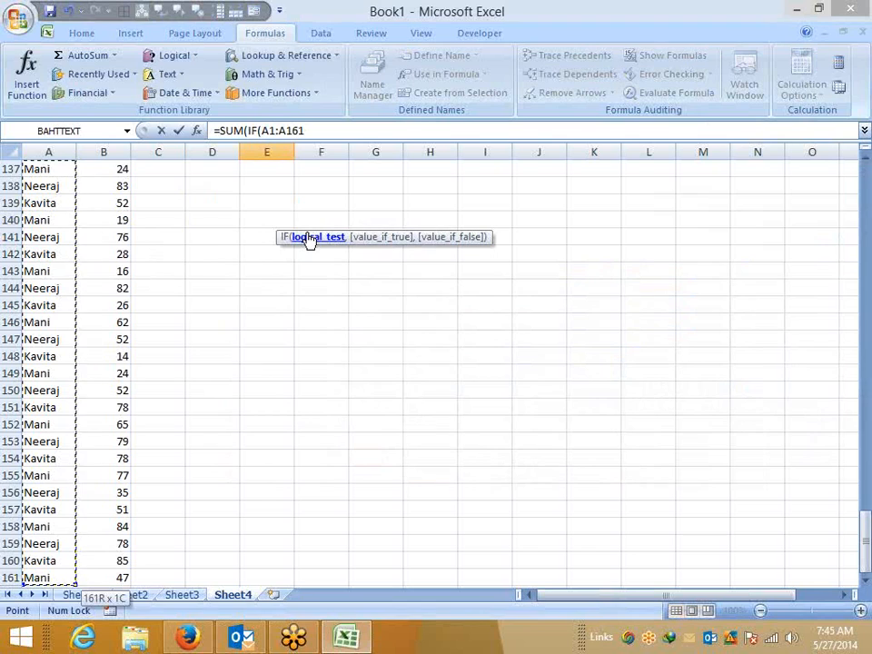
text(=SUM(IF(A1:A161={)
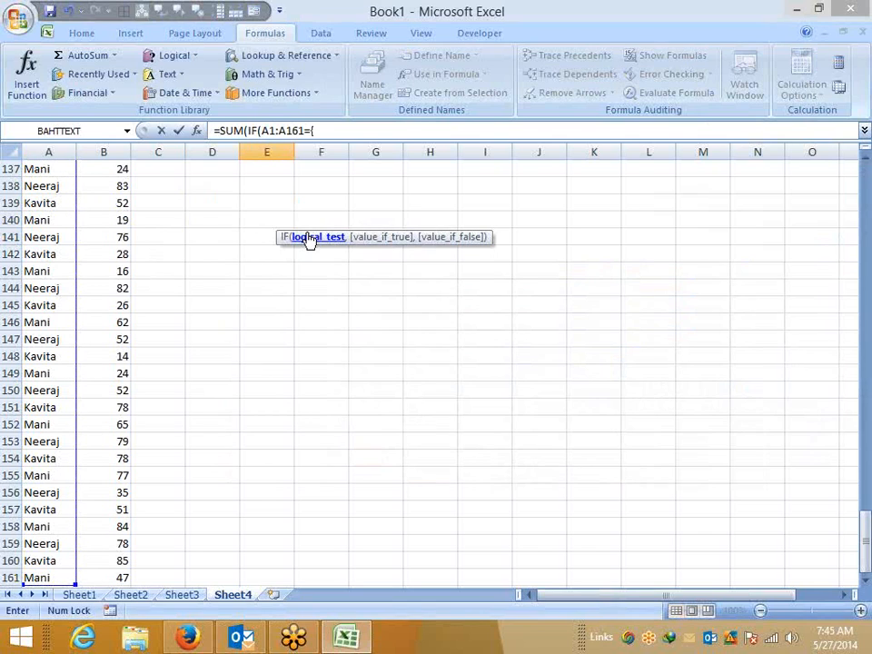
text("Ravi","Sunil"},)
- Set the value-if-true of E4's IF function to B1:B161 and enter the formula
key(Left)
key(Left)
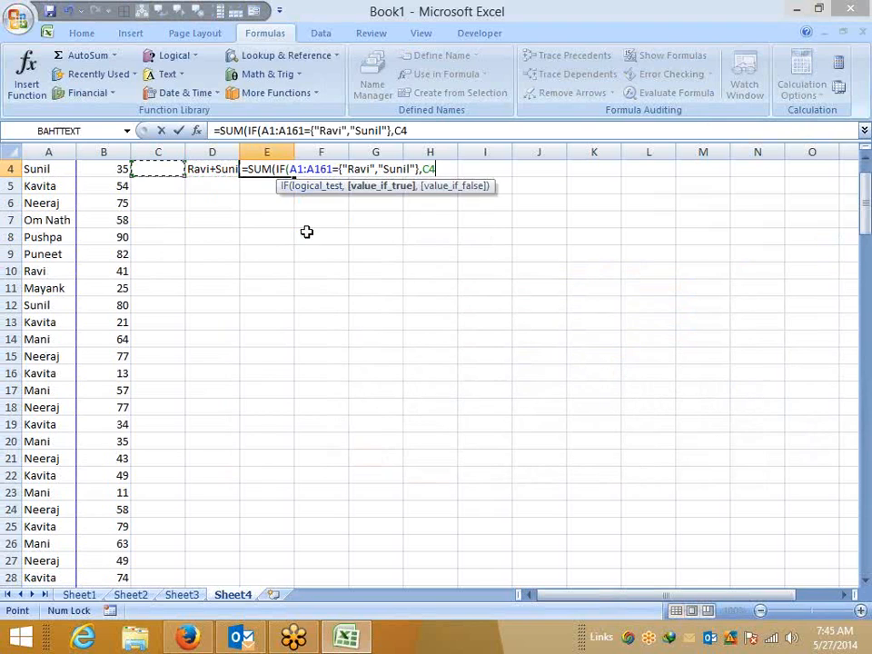
key(Left)
key(Up)
key(Up)
key(Up)
key(ctrl+shift+Down)
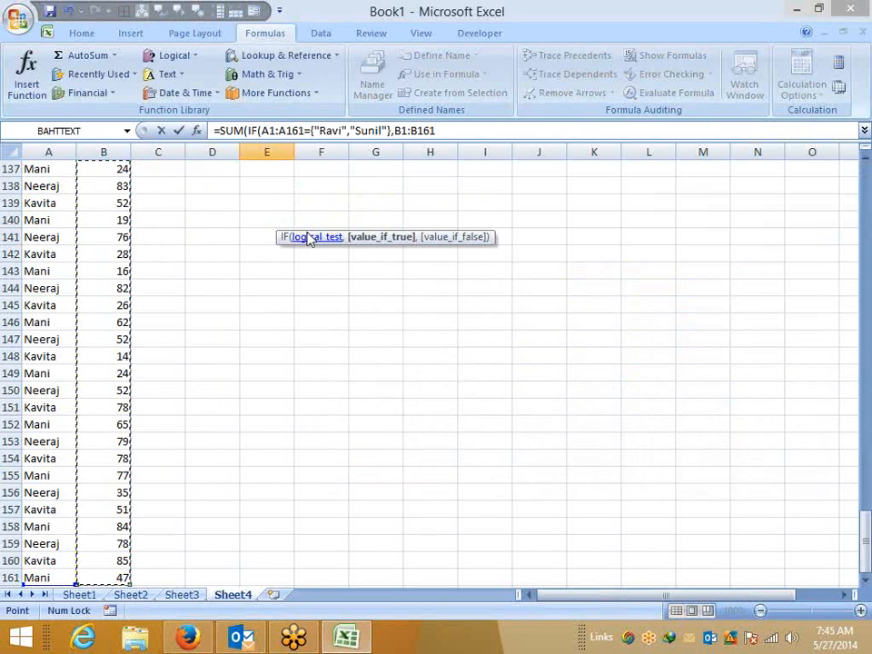
key(Return)
key(Return)
- Re-enter the SUM and IF formula in E4 as an array formula
key(Up)
key(Up)
key(Up)
key(Down)
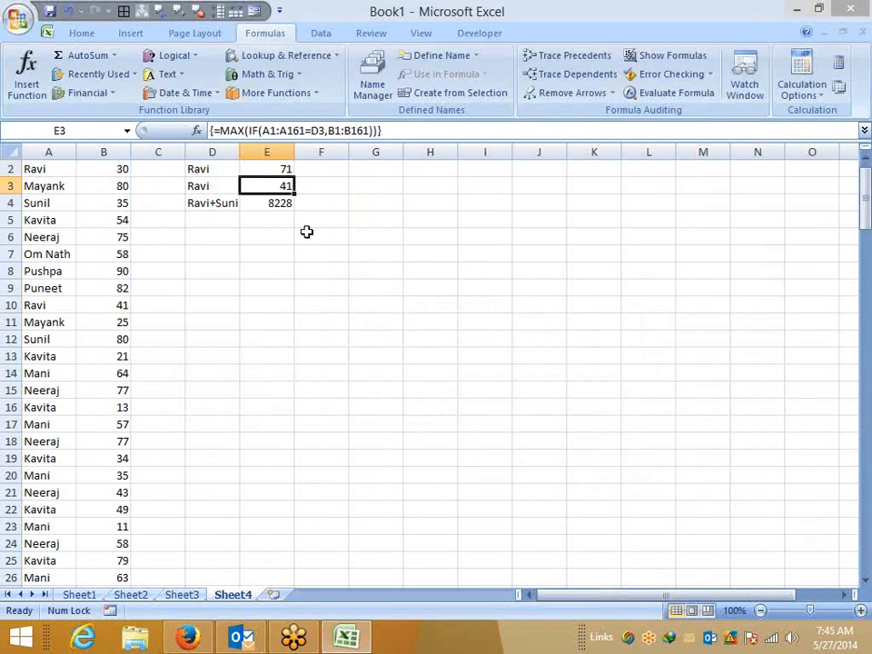
key(Down)
key(Down)
key(Up)
key(F2)
key(ctrl+shift+Return)
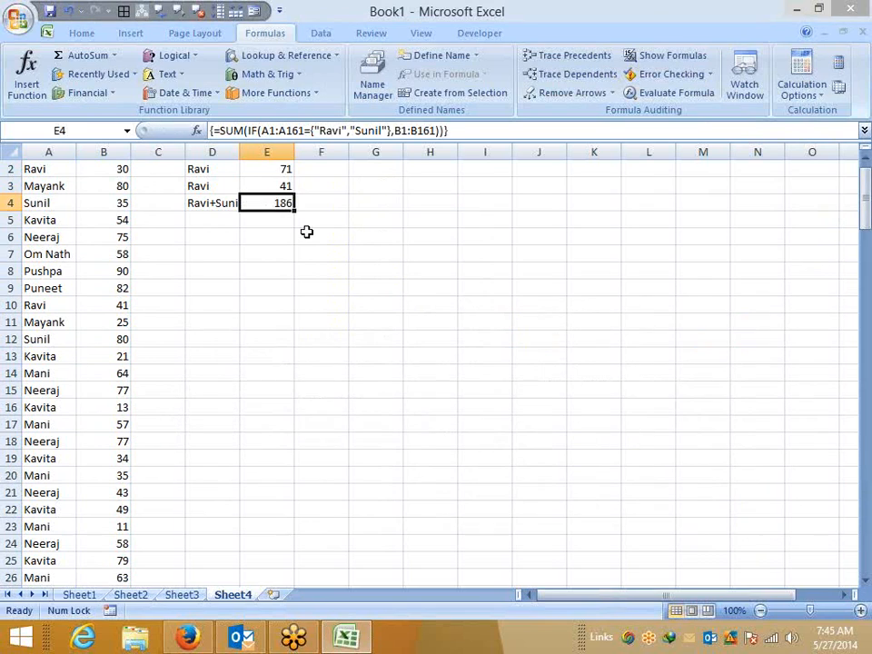
- Evaluate E4's array formula through its condition and IF function, and close the evaluation
key(Up)
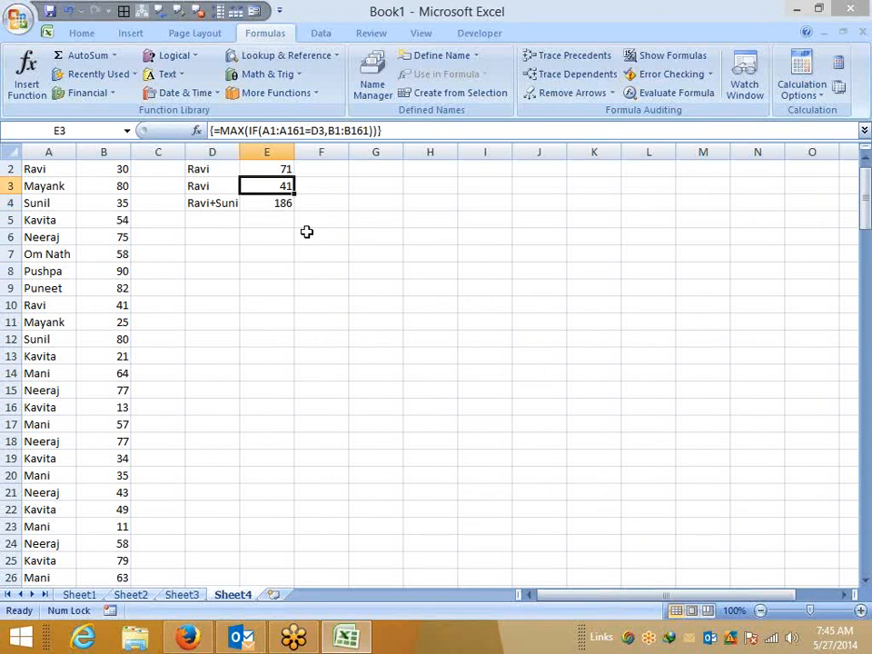
key(Up)
key(Up)
key(Down)
key(Down)
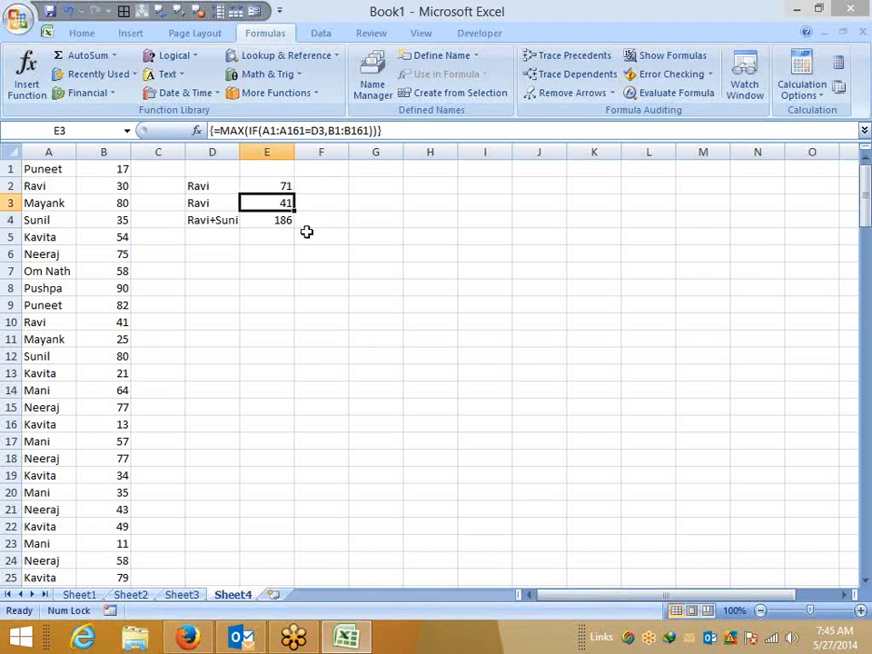
key(Down)
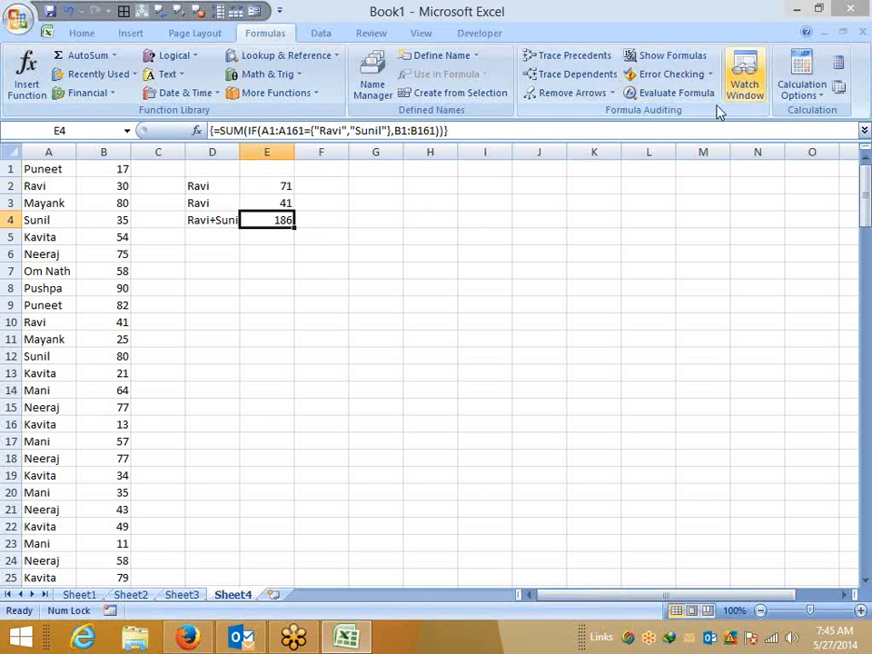
click(674, 92)
click(440, 465)
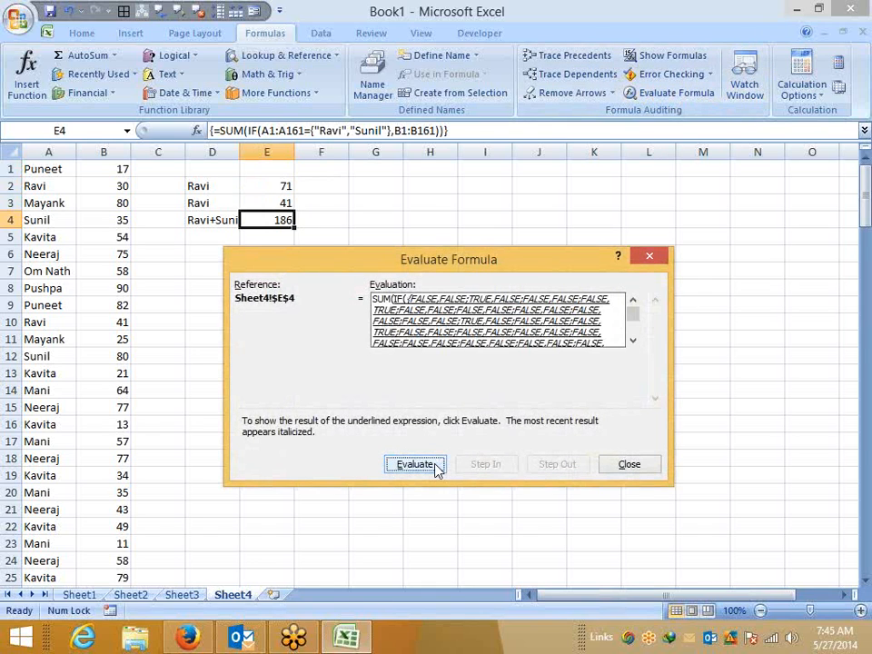
click(438, 467)
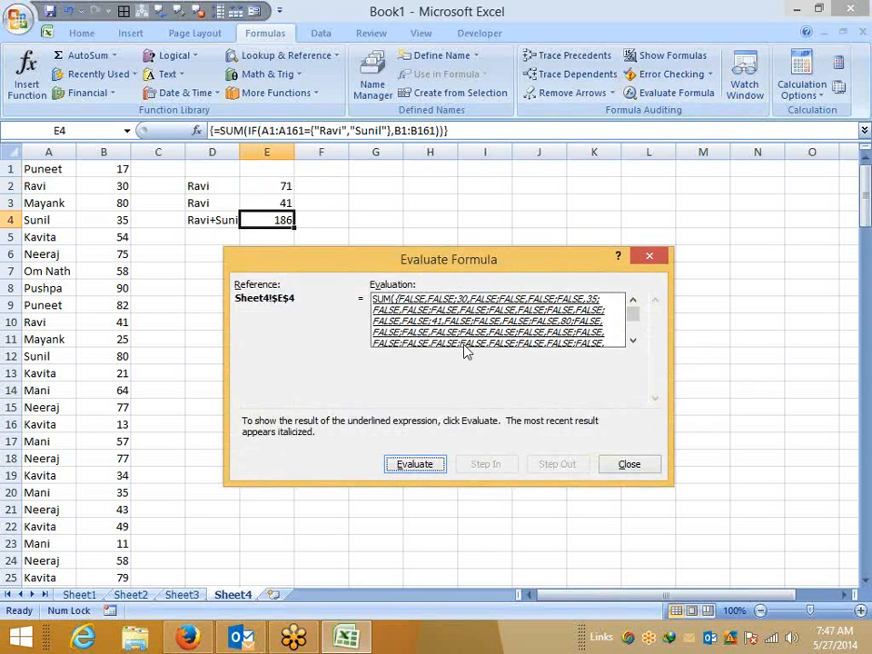
click(649, 258)
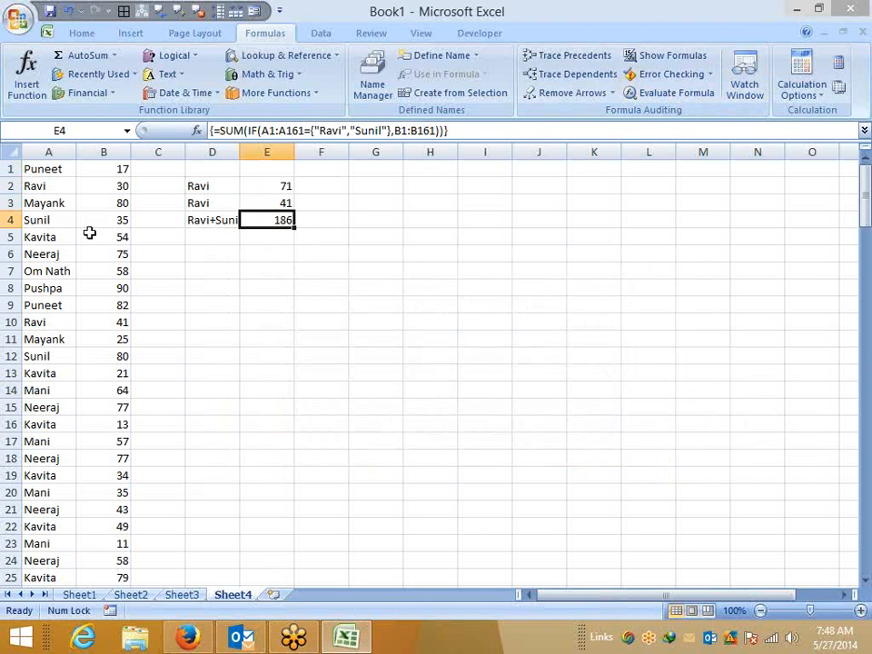
- Copy the names in A1:A16 to A1 of a new worksheet and widen column A to most of the window's width
drag(46, 169, 39, 434)
key(ctrl+c)
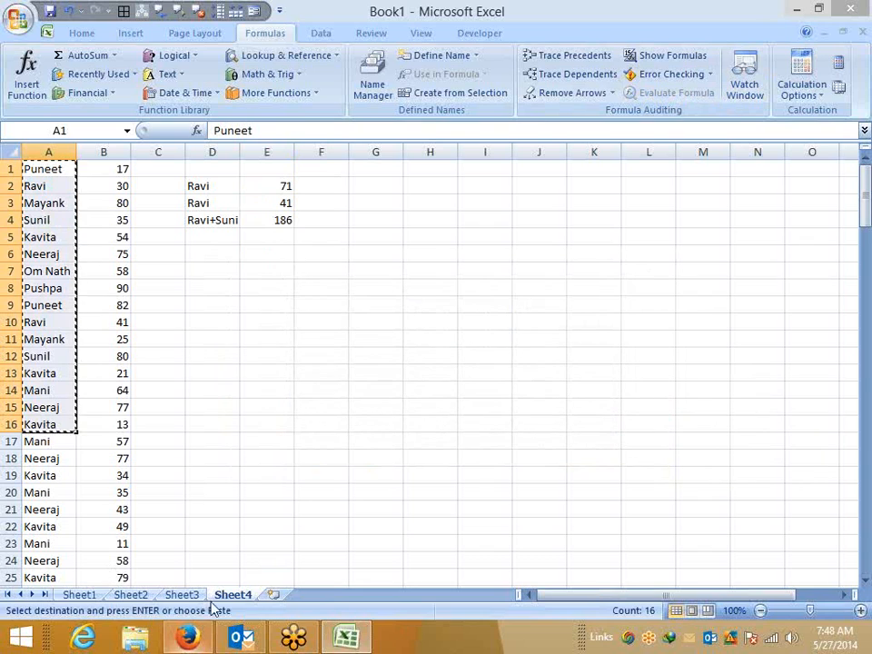
click(273, 595)
key(ctrl+v)
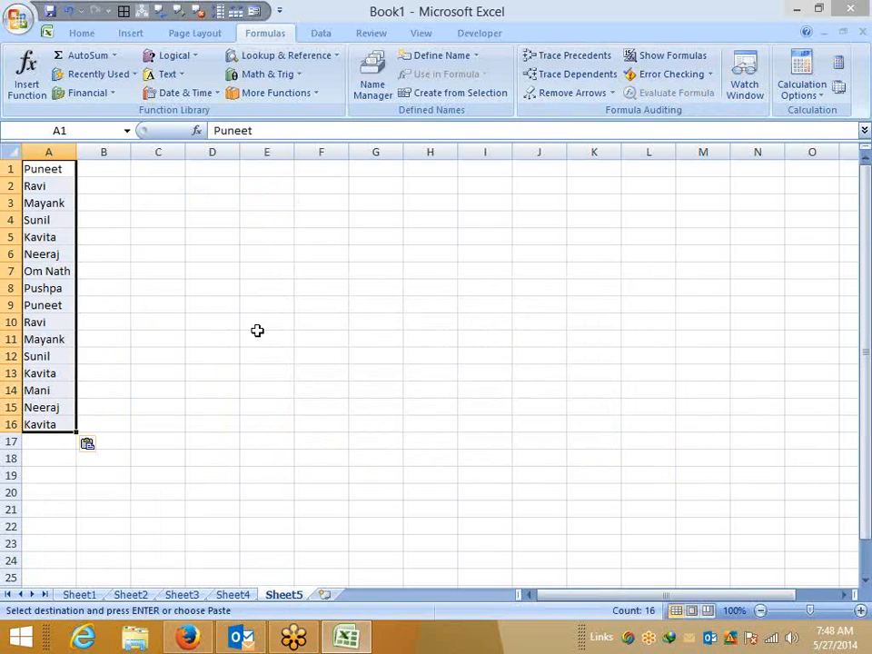
click(266, 339)
drag(77, 152, 691, 154)
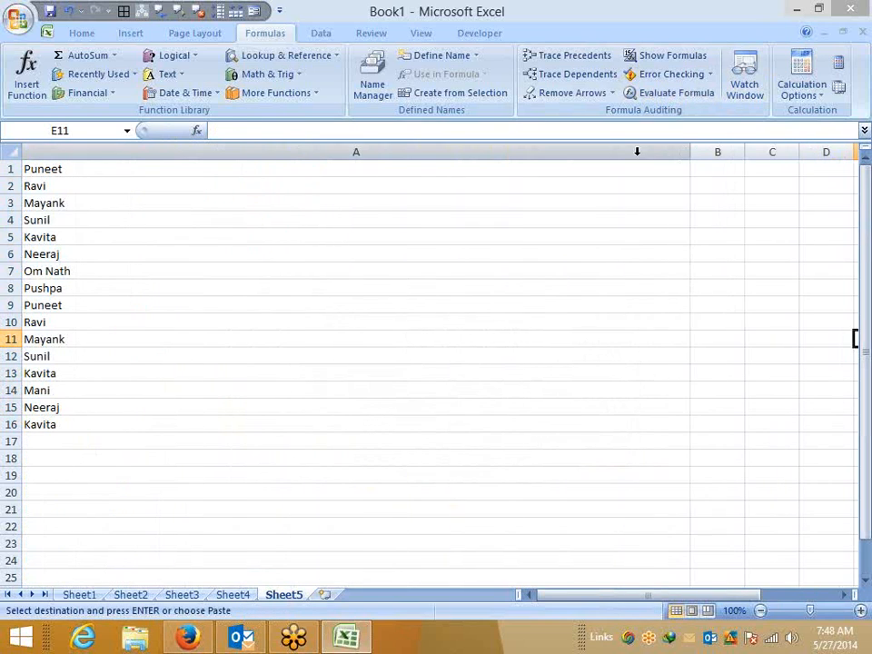
- Merge the names in column A into a single cell with Fill Justify, and undo the merge
click(529, 151)
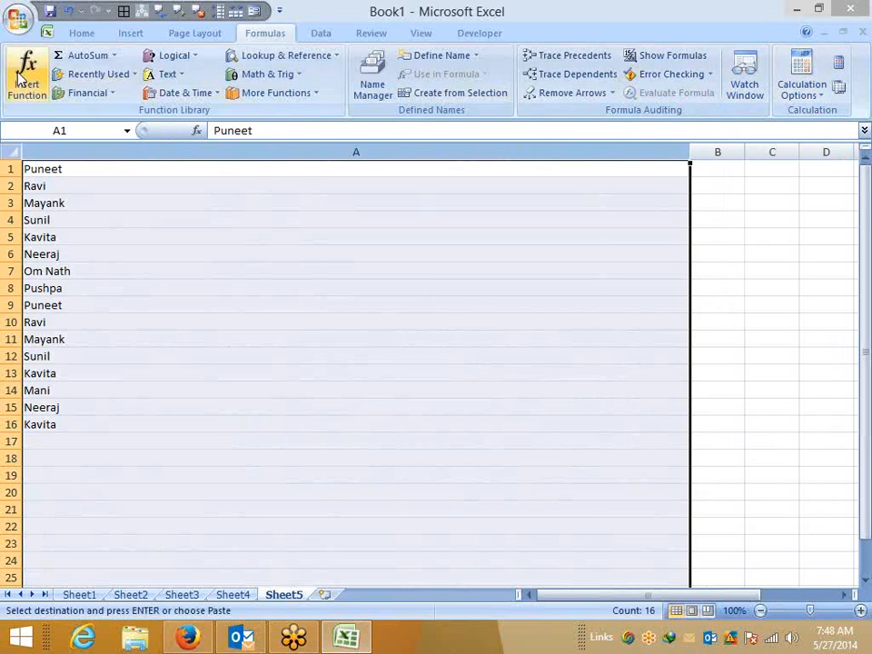
click(79, 34)
click(736, 74)
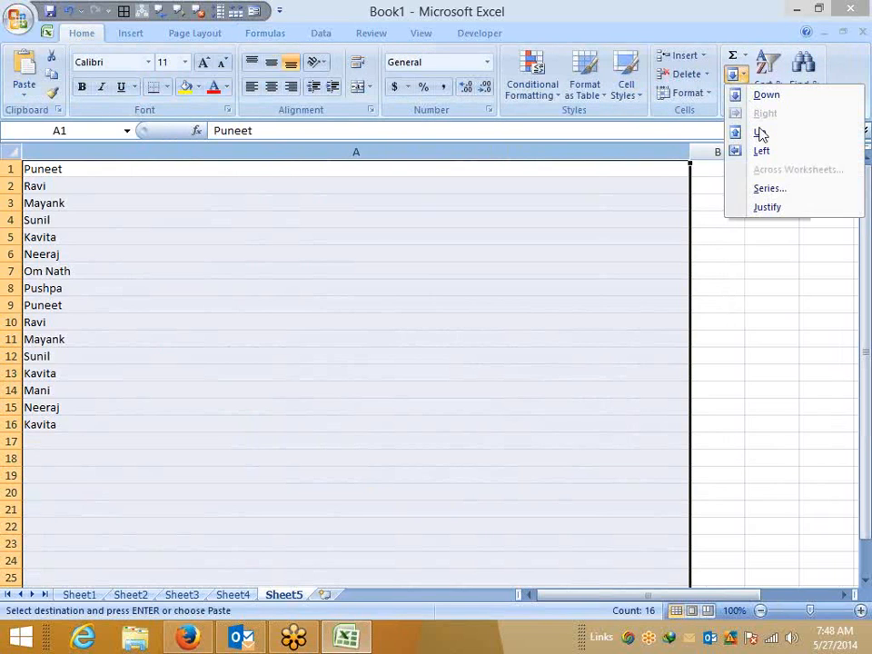
click(761, 207)
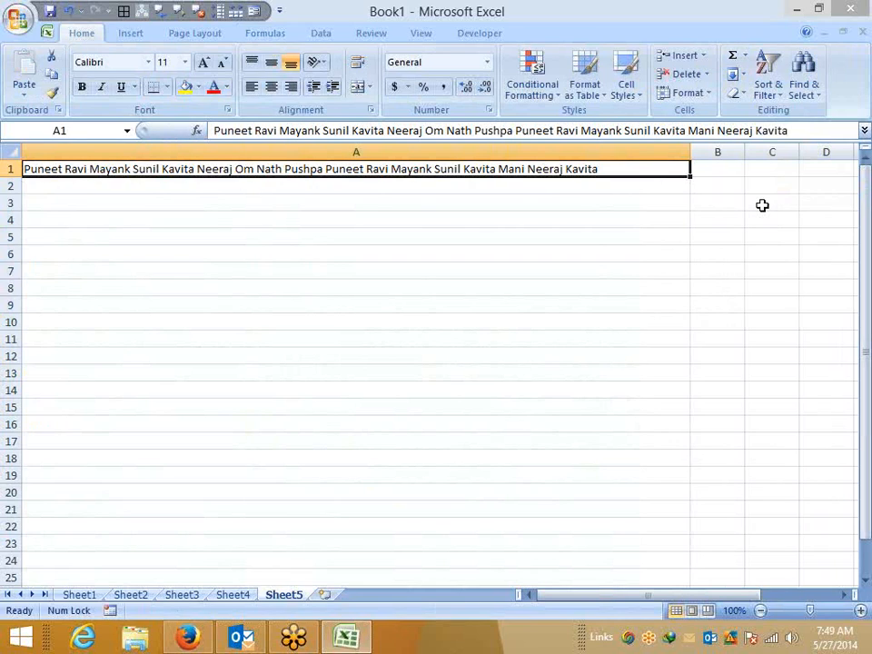
key(ctrl+z)
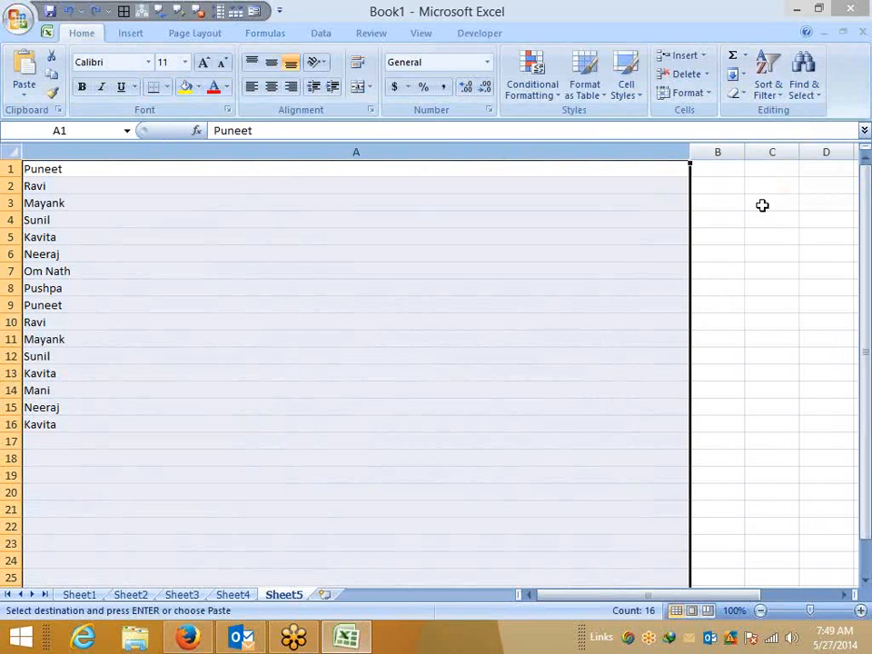
click(577, 220)
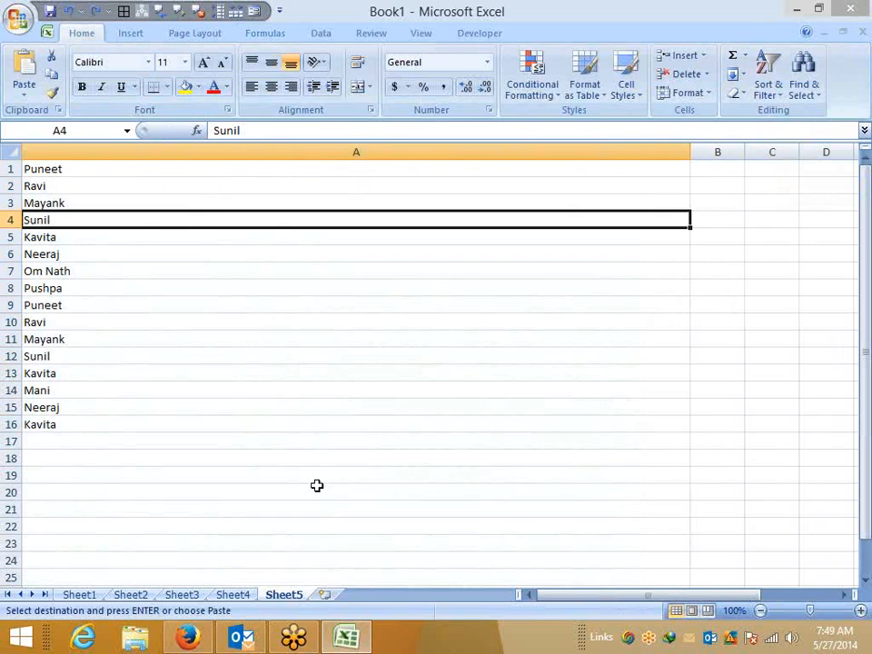
- Paste the names from A1:A2 of Sheet4 transposed into D6:E6
click(234, 594)
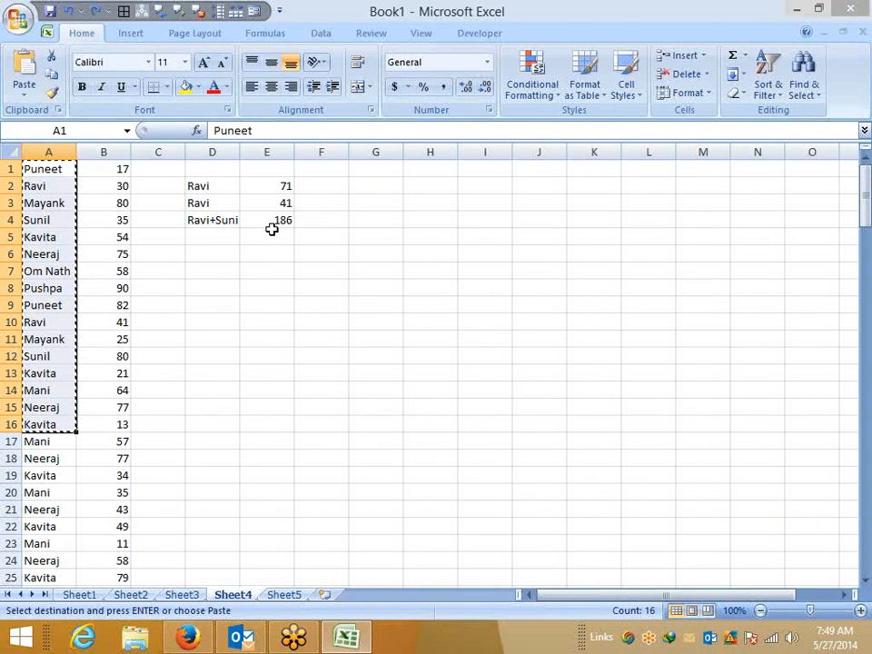
key(Escape)
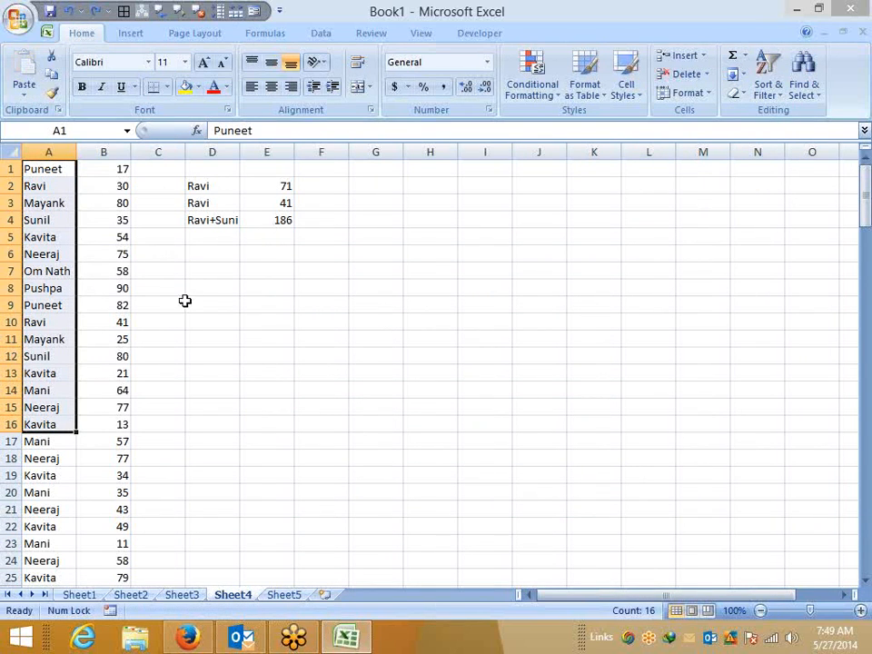
click(55, 187)
drag(72, 169, 51, 181)
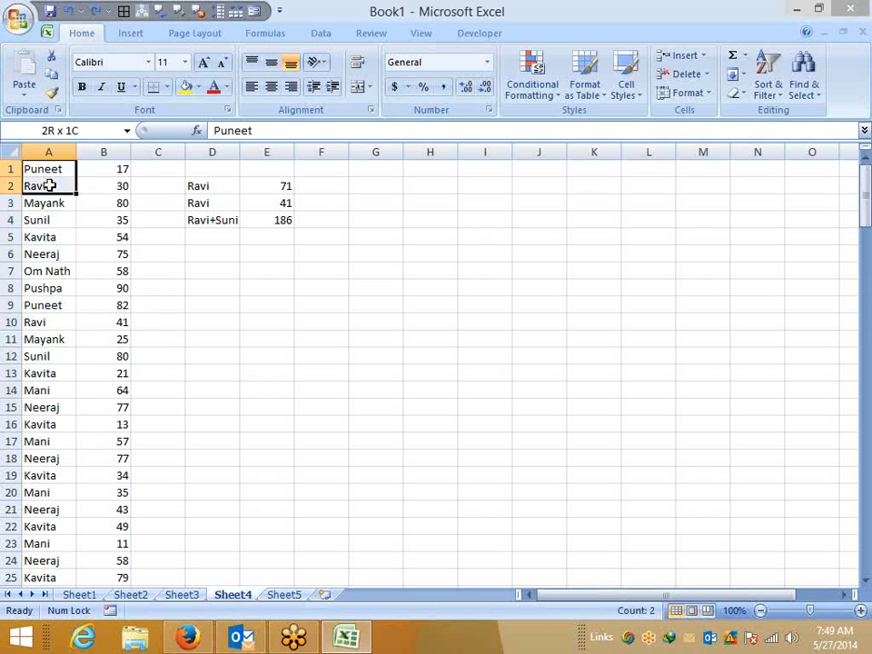
key(ctrl+c)
right_click(208, 254)
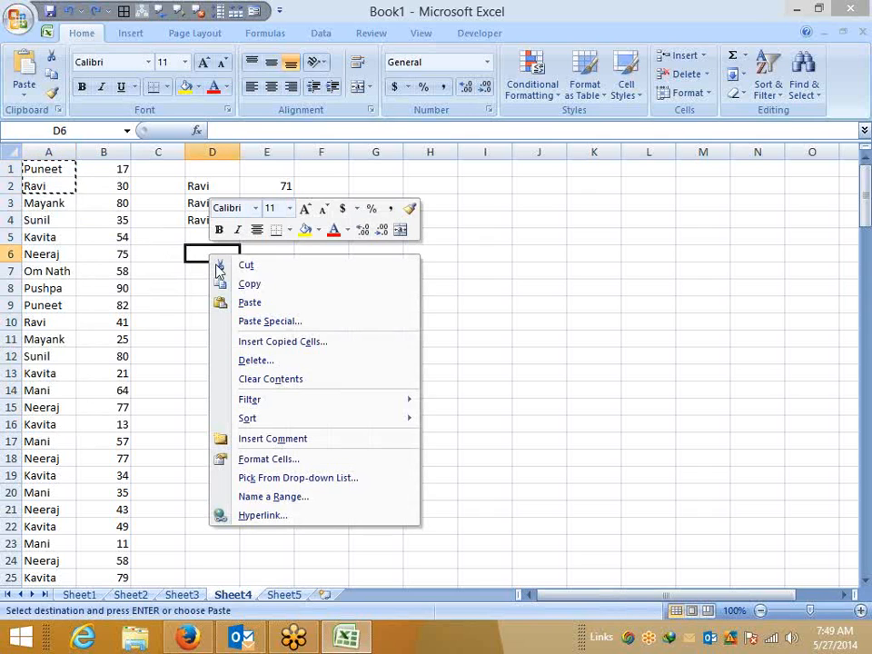
click(263, 322)
click(318, 407)
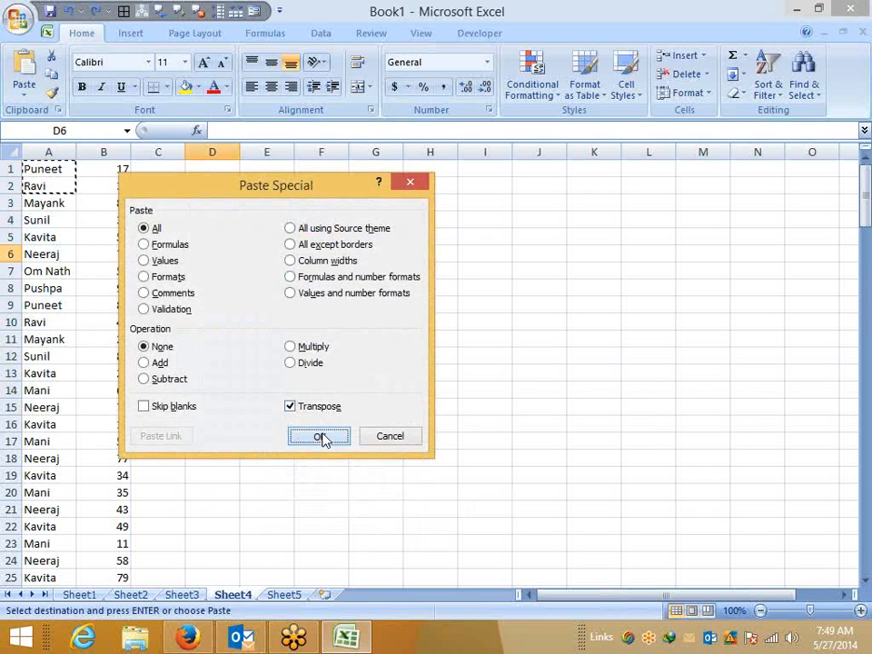
click(319, 436)
click(218, 266)
key(Escape)
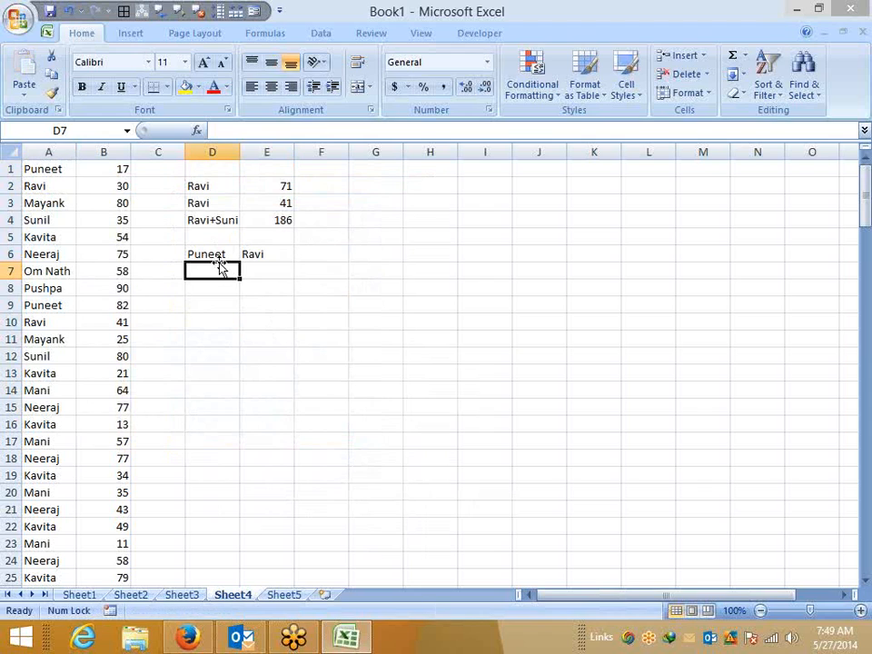
- Start a SUMIF formula in D7 with the whole of column A as its range
drag(217, 271, 253, 271)
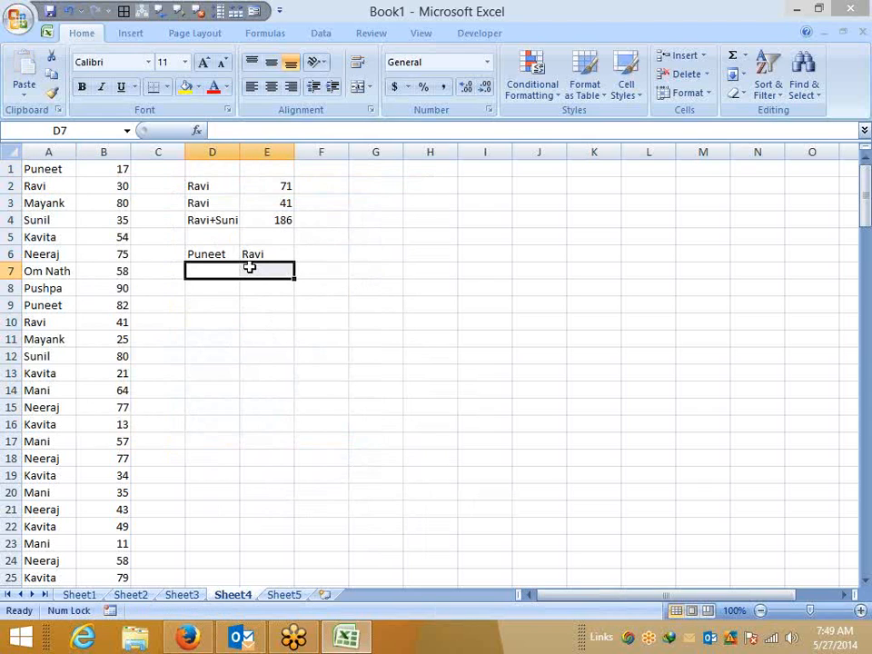
click(229, 271)
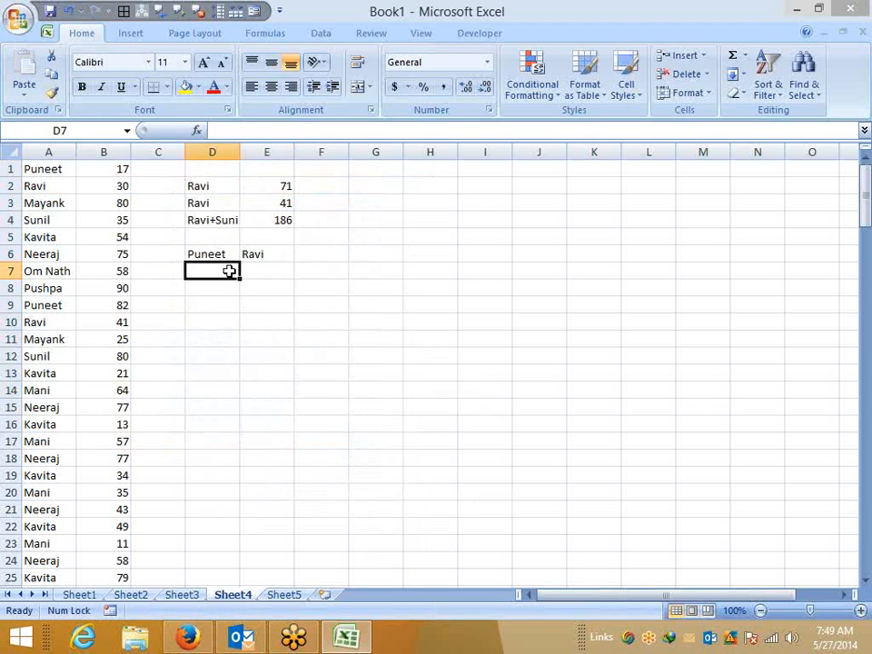
text(=sum)
key(Down)
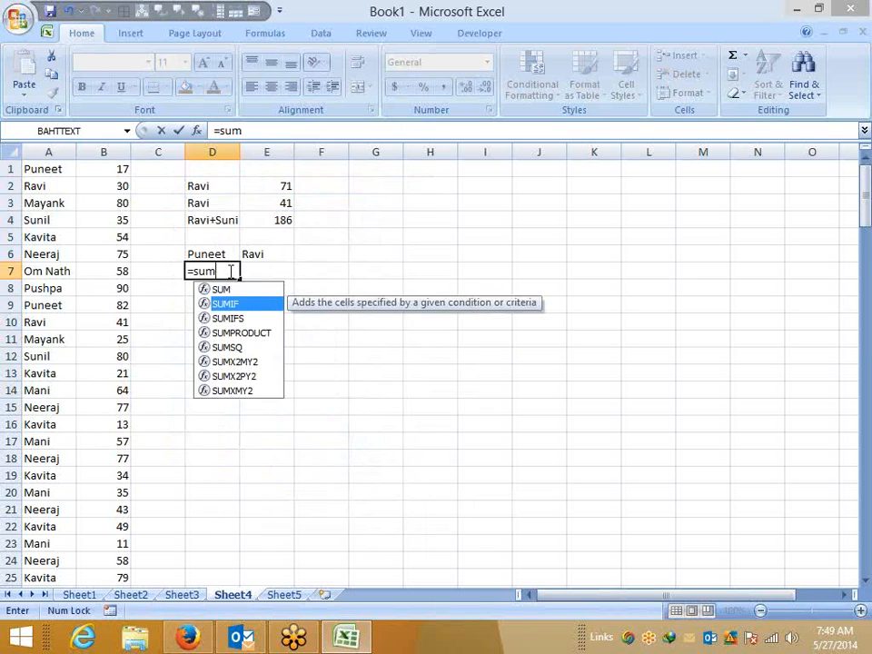
key(Tab)
key(Left)
key(Left)
key(Left)
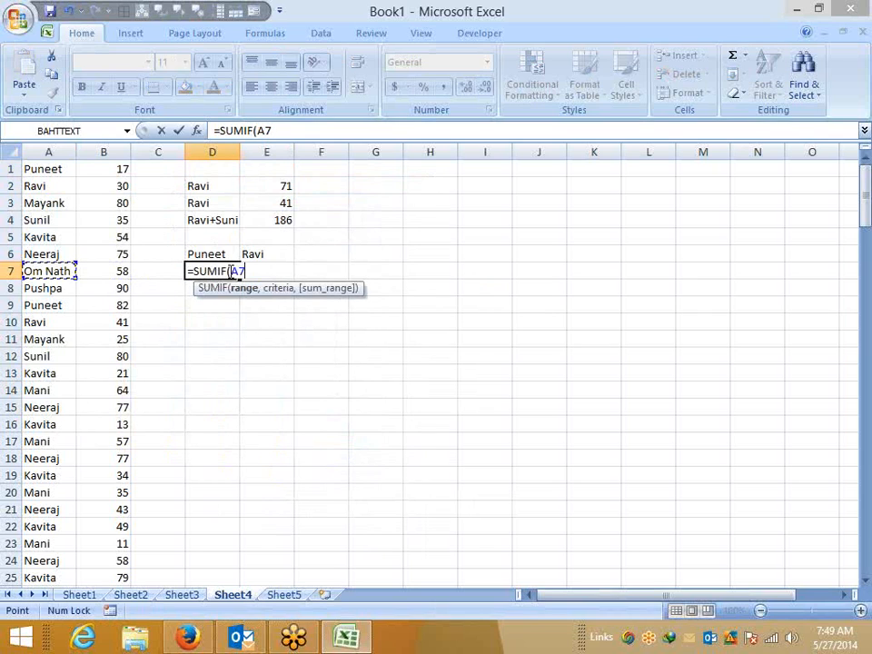
key(ctrl+space)
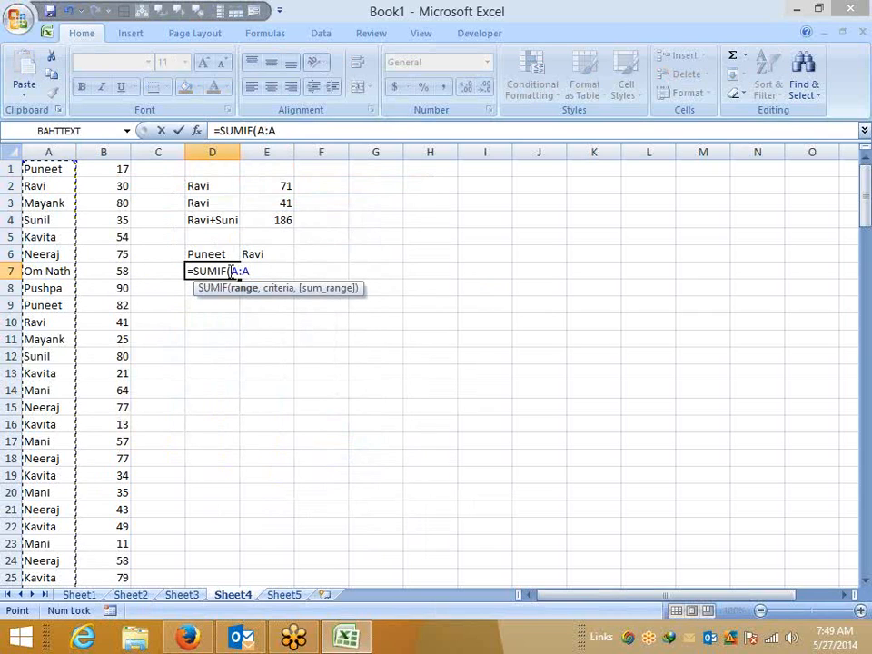
- Complete D7's SUMIF with D6:E6 as the criteria and column B as the sum range, and enter it
text(,)
key(Up)
key(shift+Right)
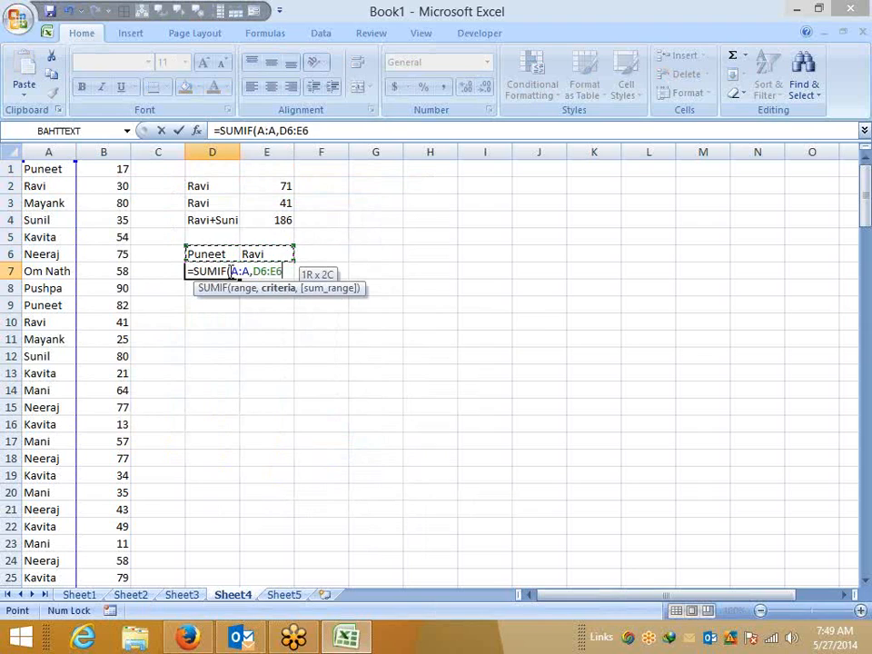
text(,)
key(Left)
key(Left)
key(ctrl+space)
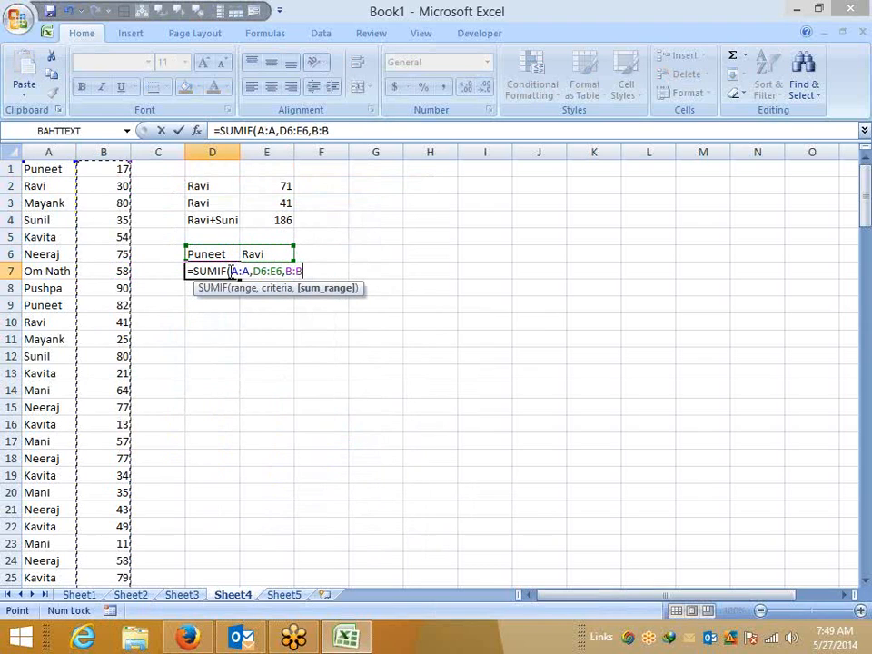
key(ctrl+Return)
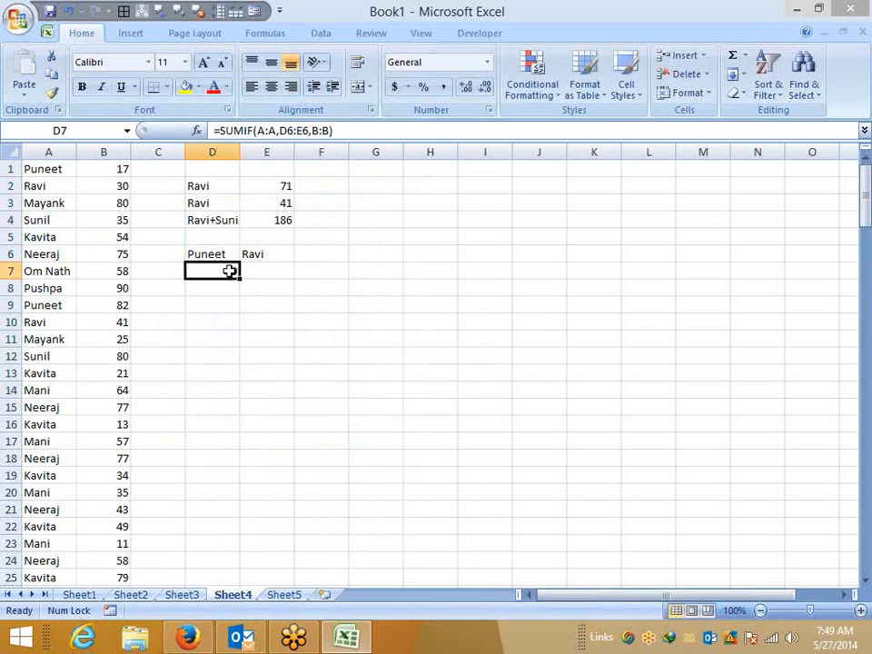
- Extend D7's SUMIF across D7:E7 as one multi-cell array formula
key(shift+Right)
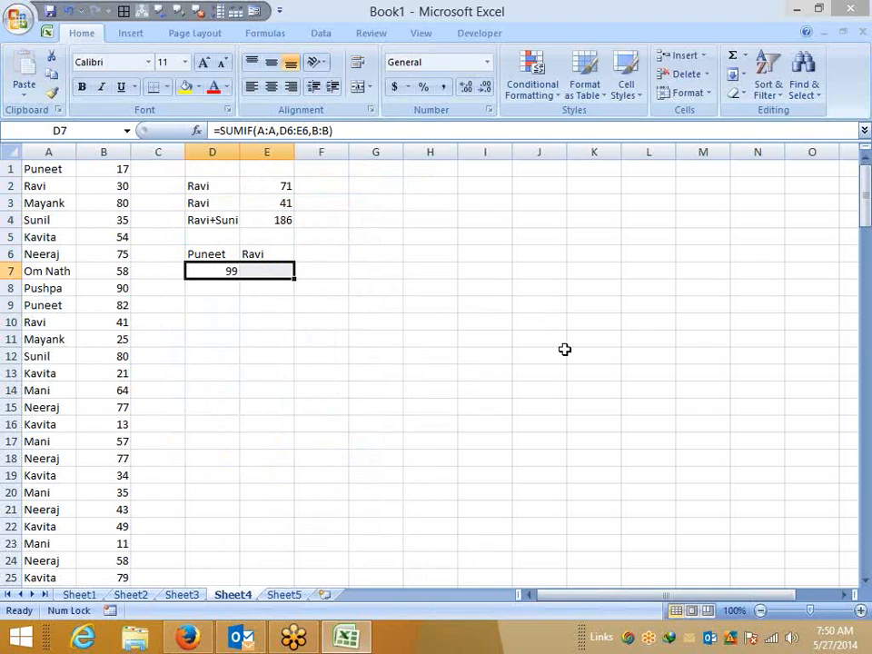
key(F2)
key(ctrl+shift+Return)
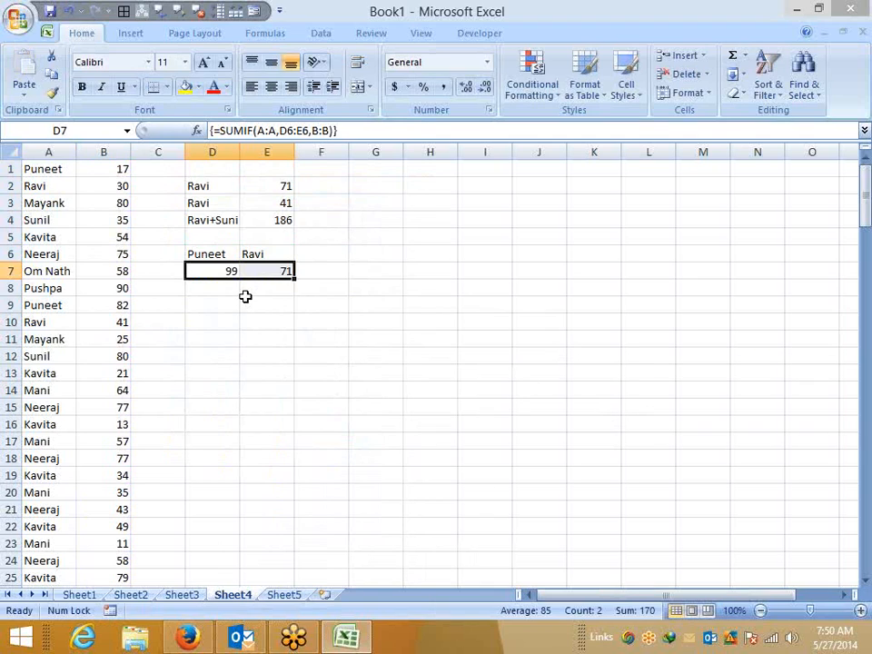
drag(228, 253, 567, 275)
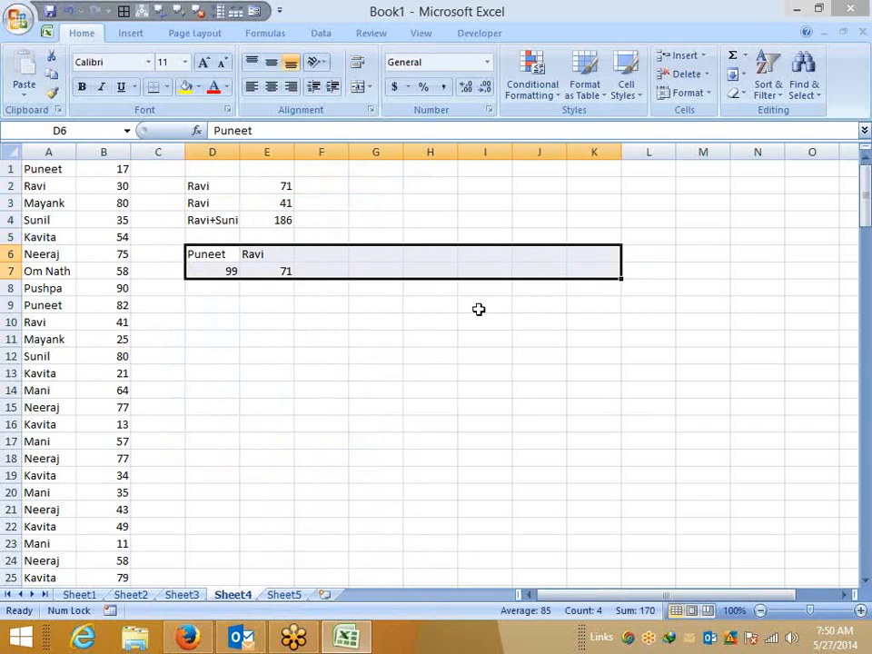
click(220, 287)
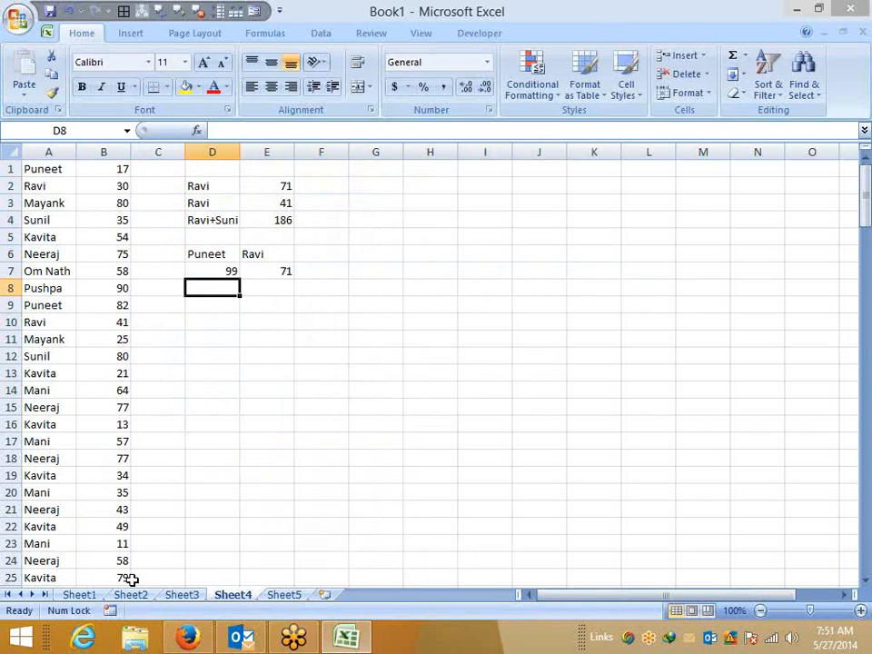
click(862, 45)
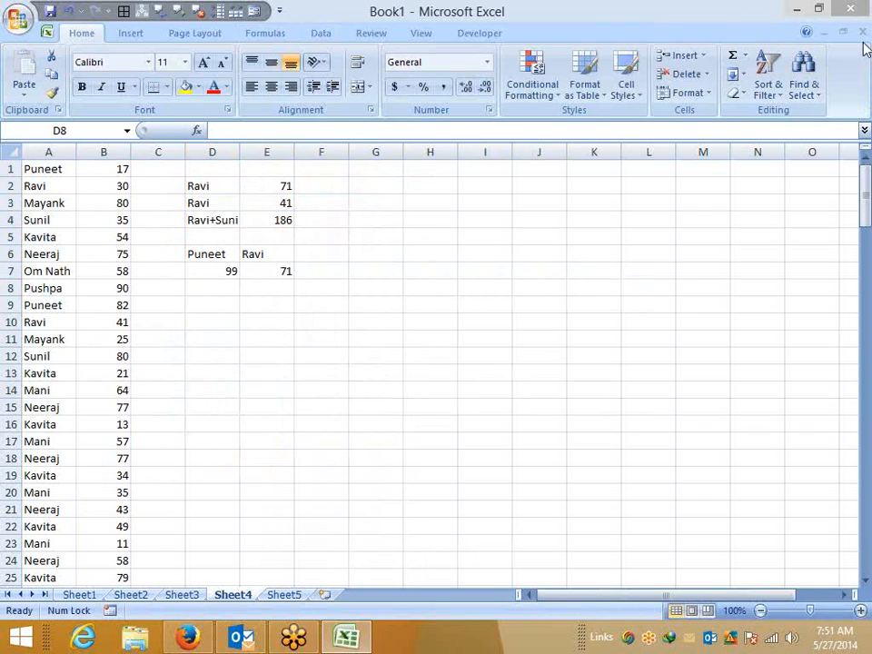